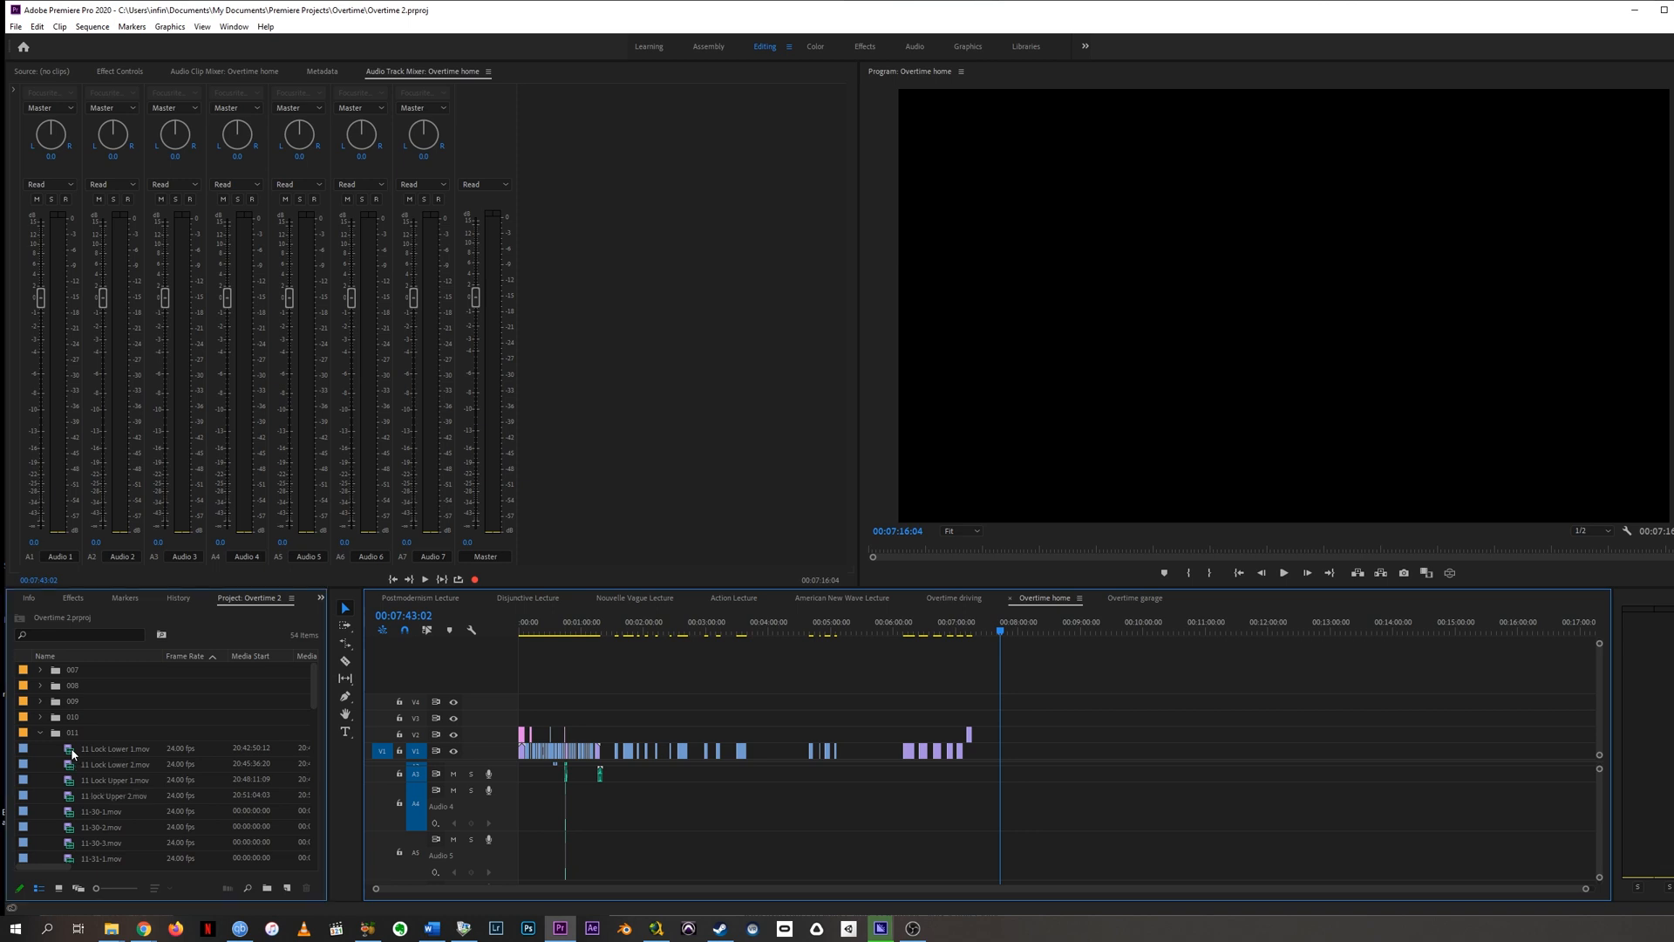
- Mark an about 1:07 range of 11 Lock Lower 1.mov ending near 20:43:16 and place it on V1 at about 00:08:03
{"action": "double_click", "coordinate": [70, 748]}
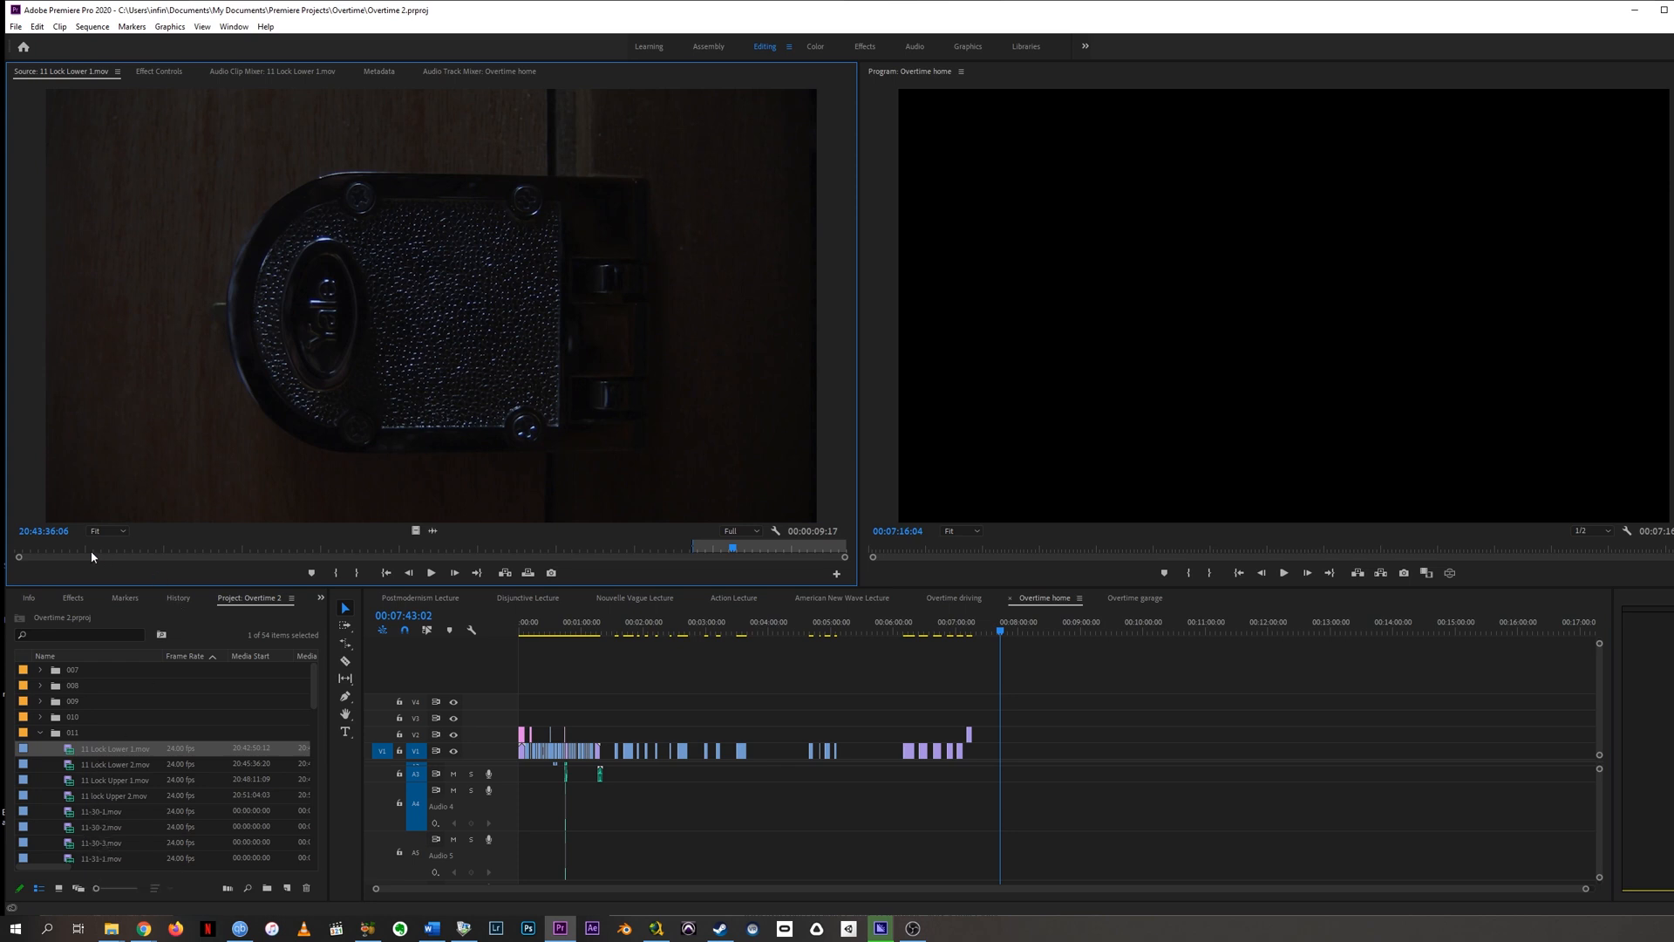
{"action": "left_click_drag", "start_coordinate": [60, 554], "coordinate": [554, 527]}
{"action": "left_click_drag", "start_coordinate": [165, 553], "coordinate": [179, 552]}
{"action": "left_click_drag", "start_coordinate": [207, 551], "coordinate": [419, 554]}
{"action": "key", "text": "i"}
{"action": "key", "text": "o"}
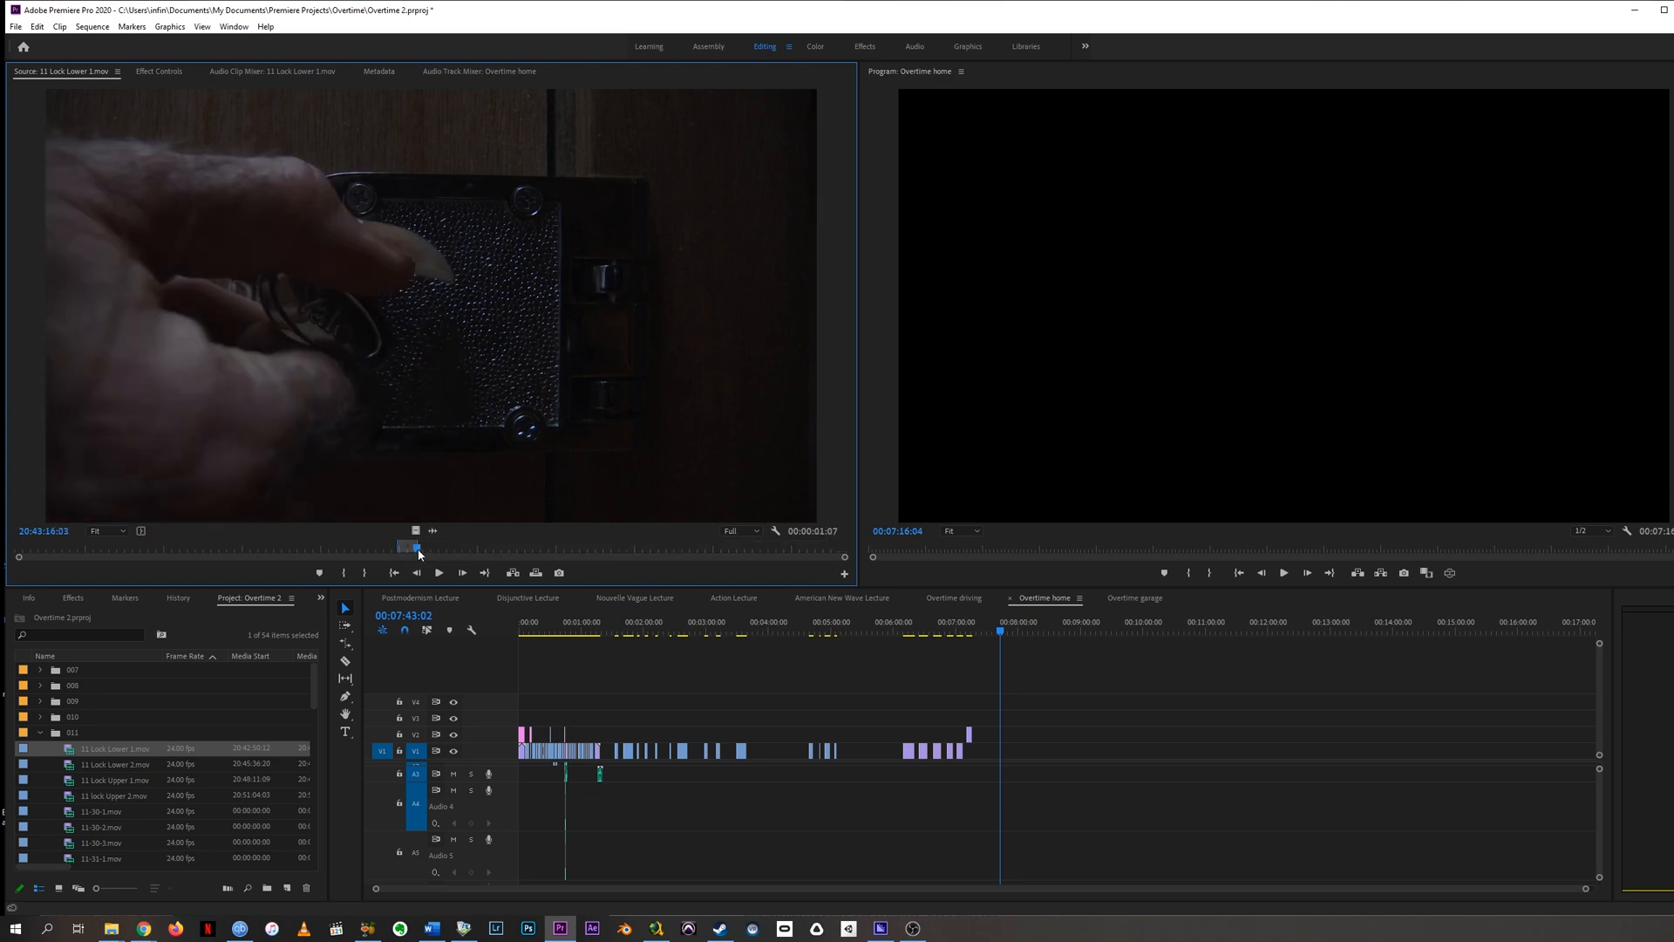
{"action": "left_click_drag", "start_coordinate": [442, 408], "coordinate": [1022, 754]}
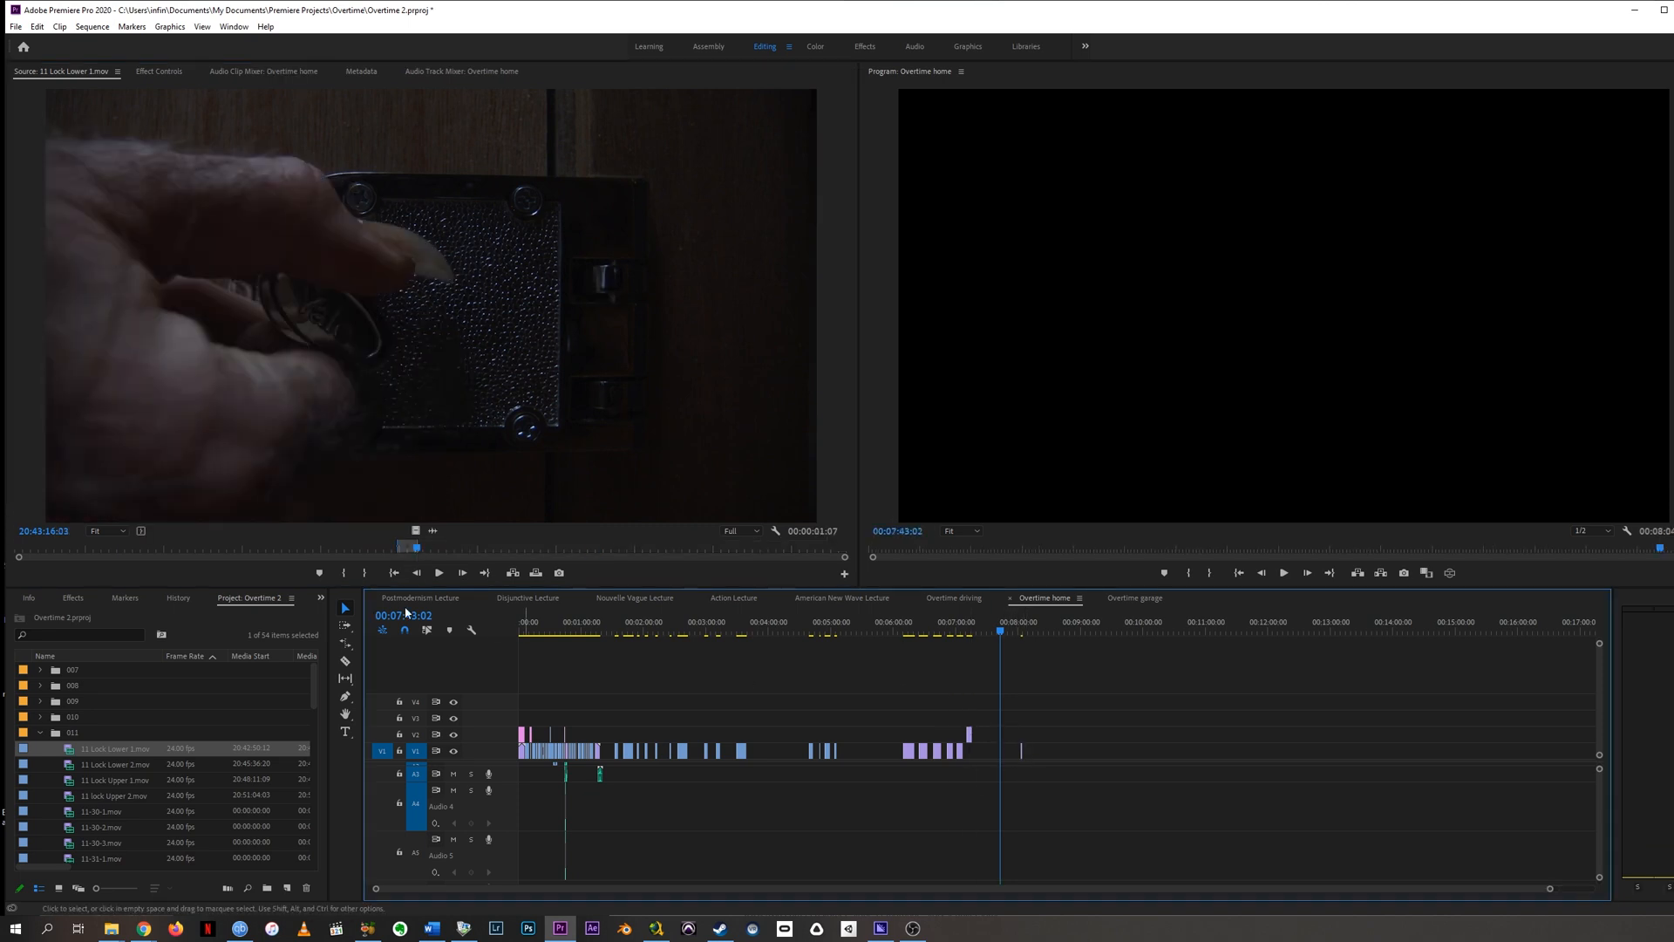
- Mark a second range of 11 Lock Lower 1.mov, about 1:16 ending at 20:43:26:17, and place it directly after the first on V1
{"action": "left_click_drag", "start_coordinate": [433, 547], "coordinate": [586, 553]}
{"action": "key", "text": "i"}
{"action": "key", "text": "i"}
{"action": "key", "text": "o"}
{"action": "left_click_drag", "start_coordinate": [599, 362], "coordinate": [1030, 753]}
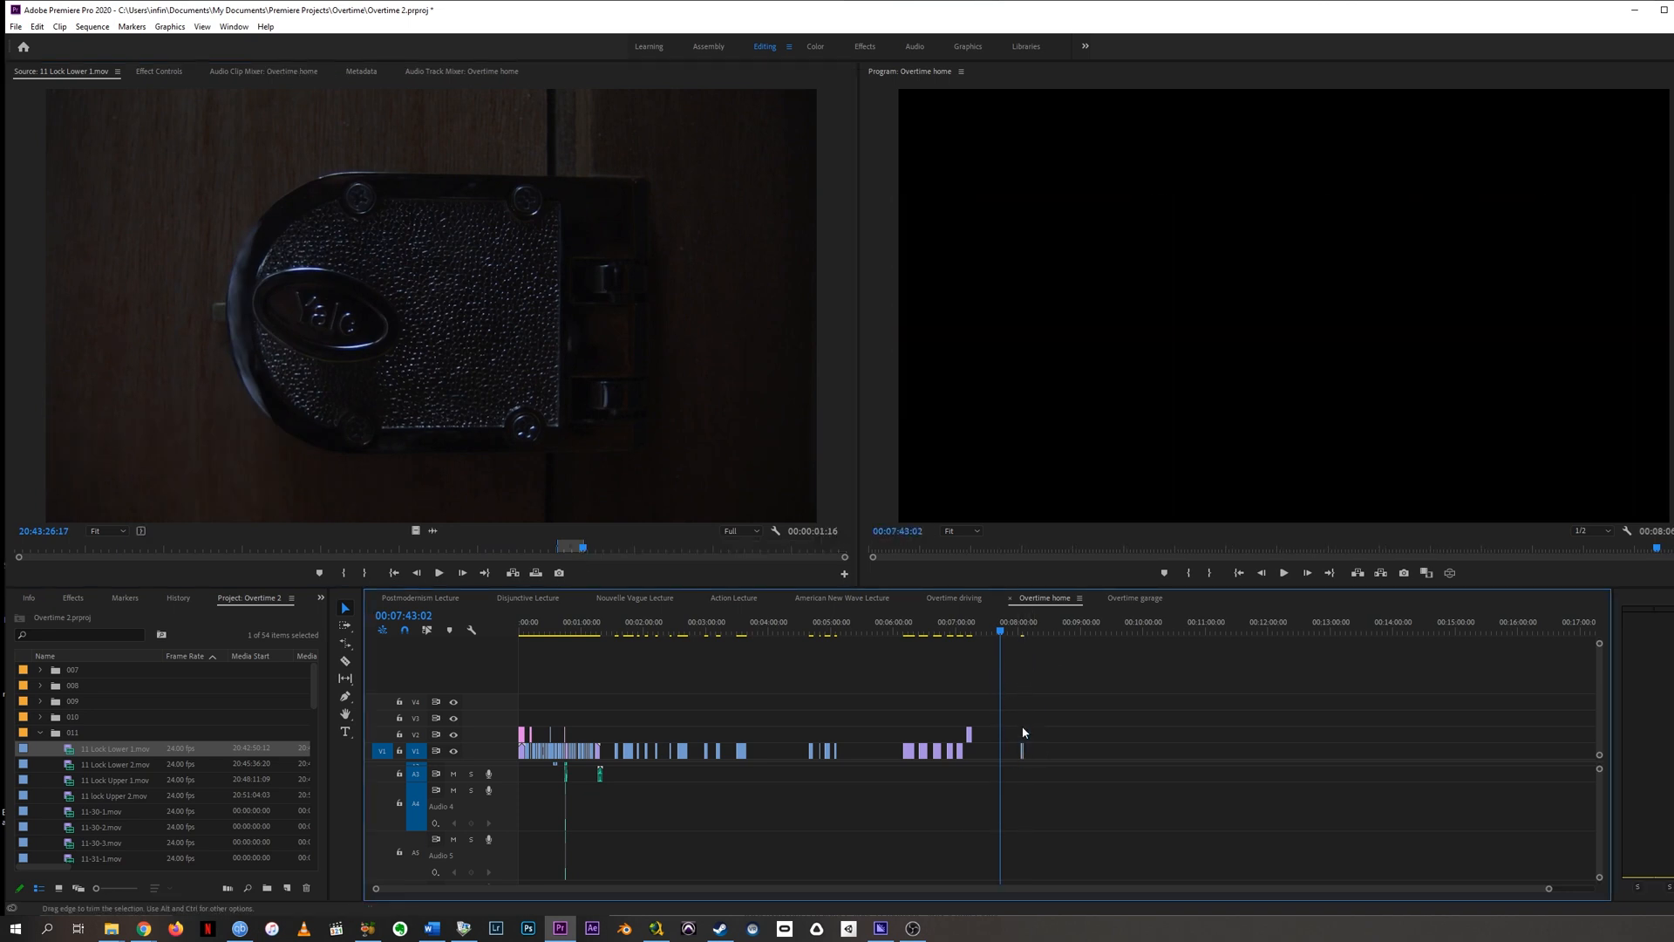
- Preview 11 Lock Lower 2.mov and place its already marked range on V1 directly after the two lower lock clips
{"action": "left_click", "coordinate": [73, 765]}
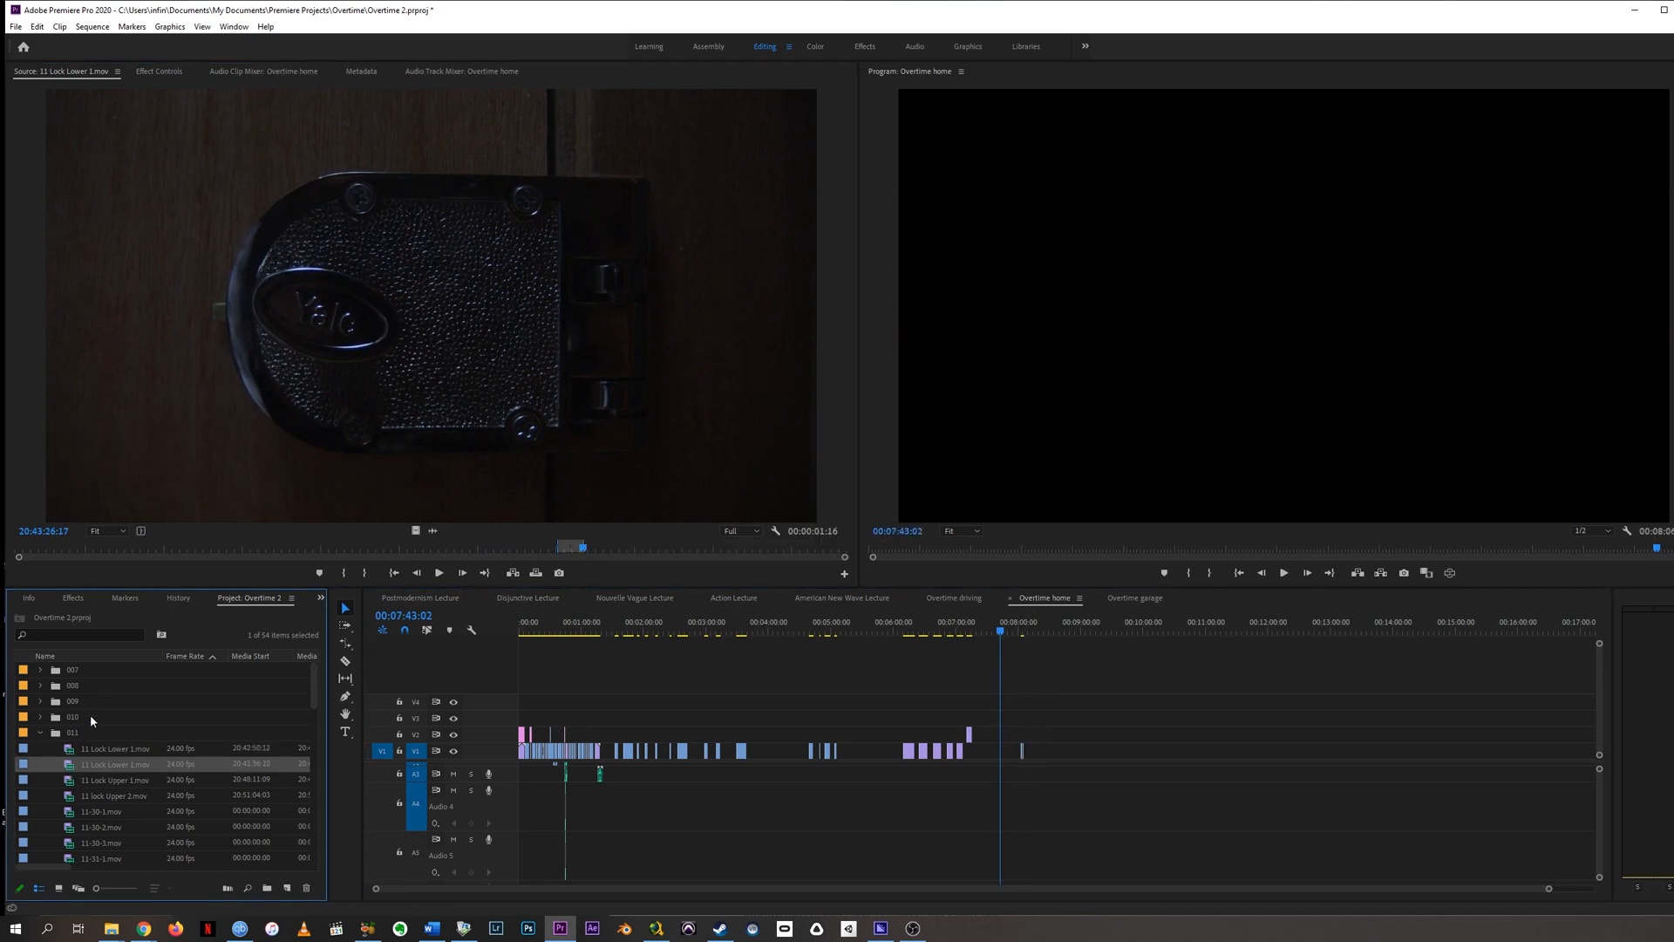
{"action": "left_click", "coordinate": [74, 750]}
{"action": "double_click", "coordinate": [73, 765]}
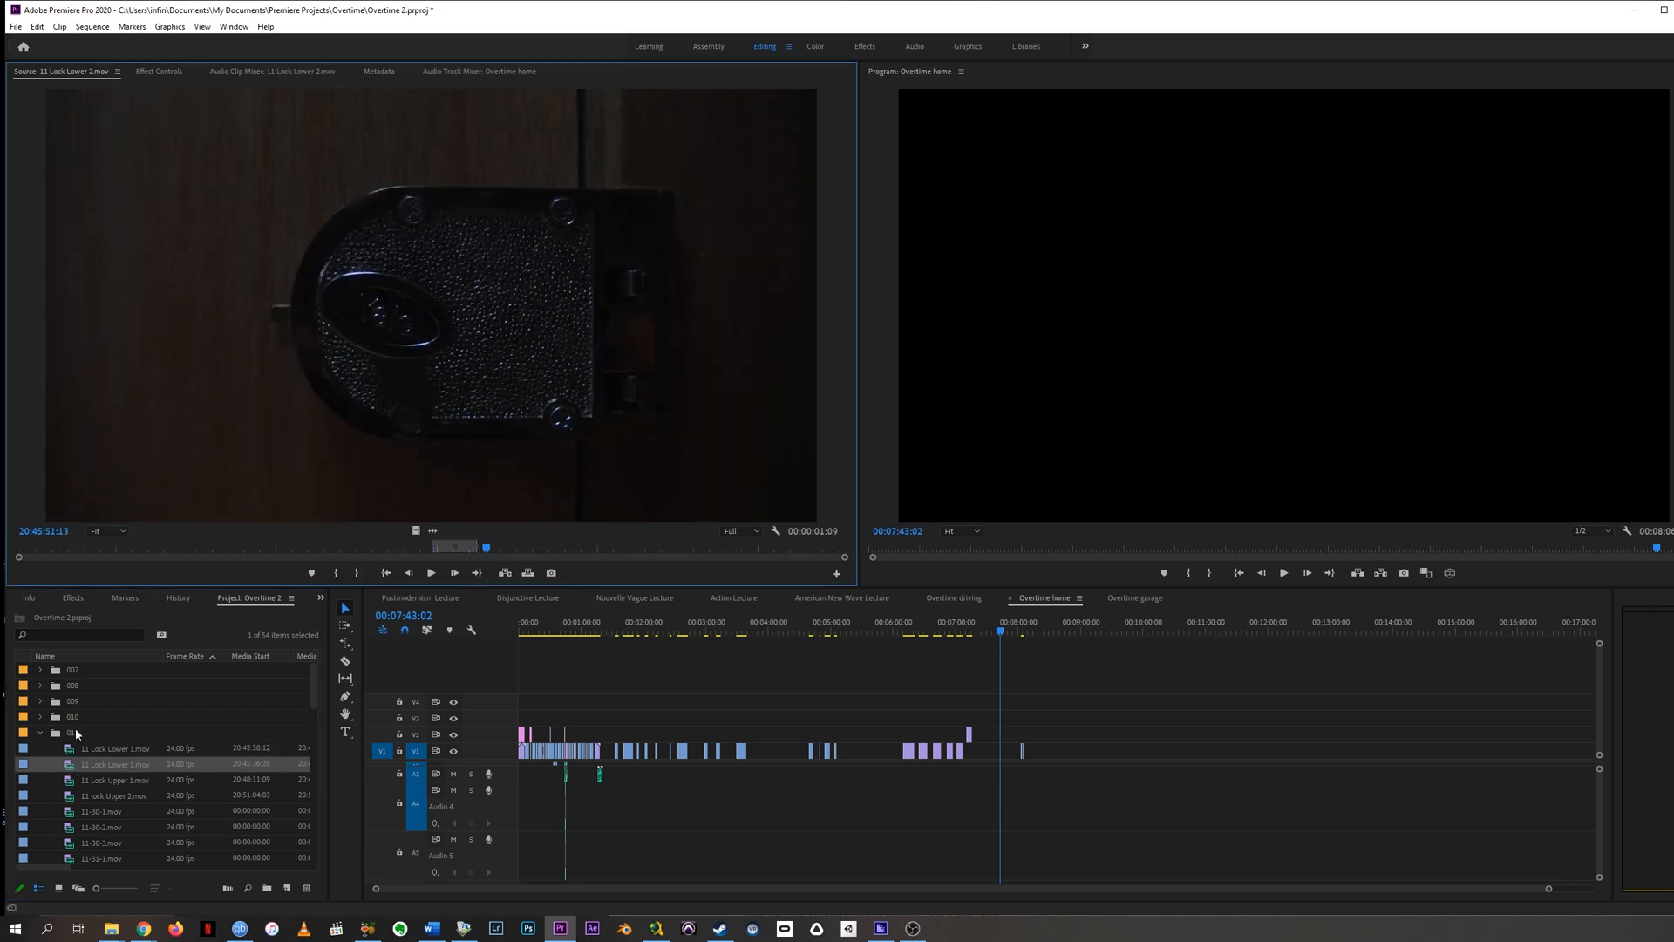
{"action": "left_click_drag", "start_coordinate": [163, 556], "coordinate": [354, 557]}
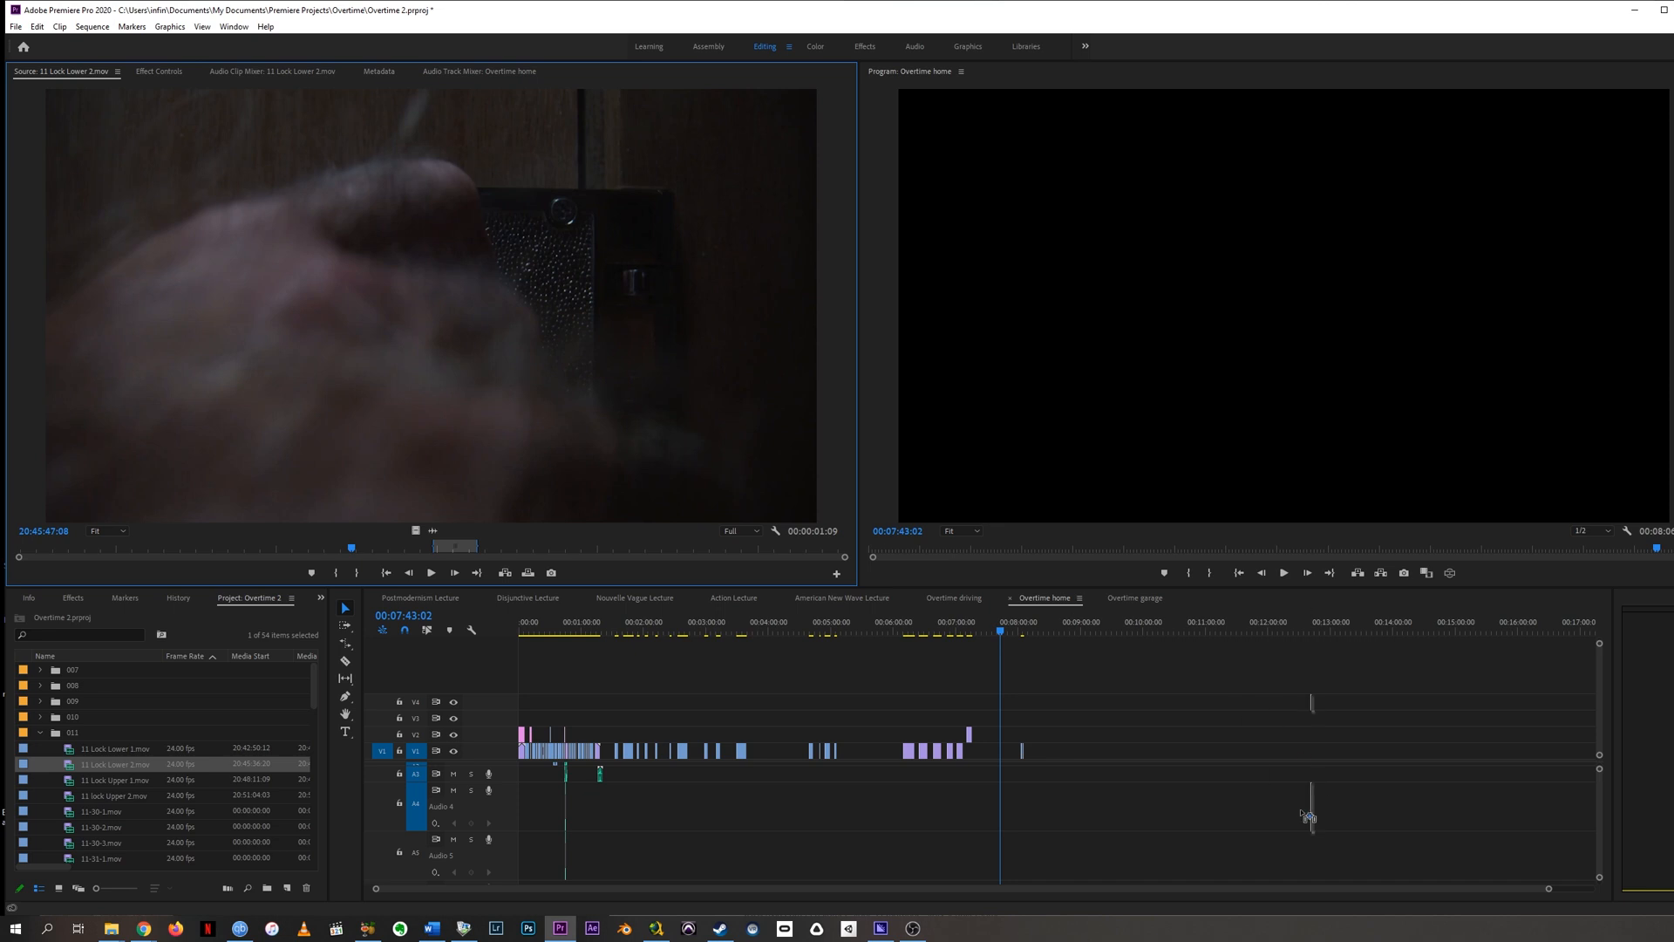
{"action": "left_click", "coordinate": [1025, 753]}
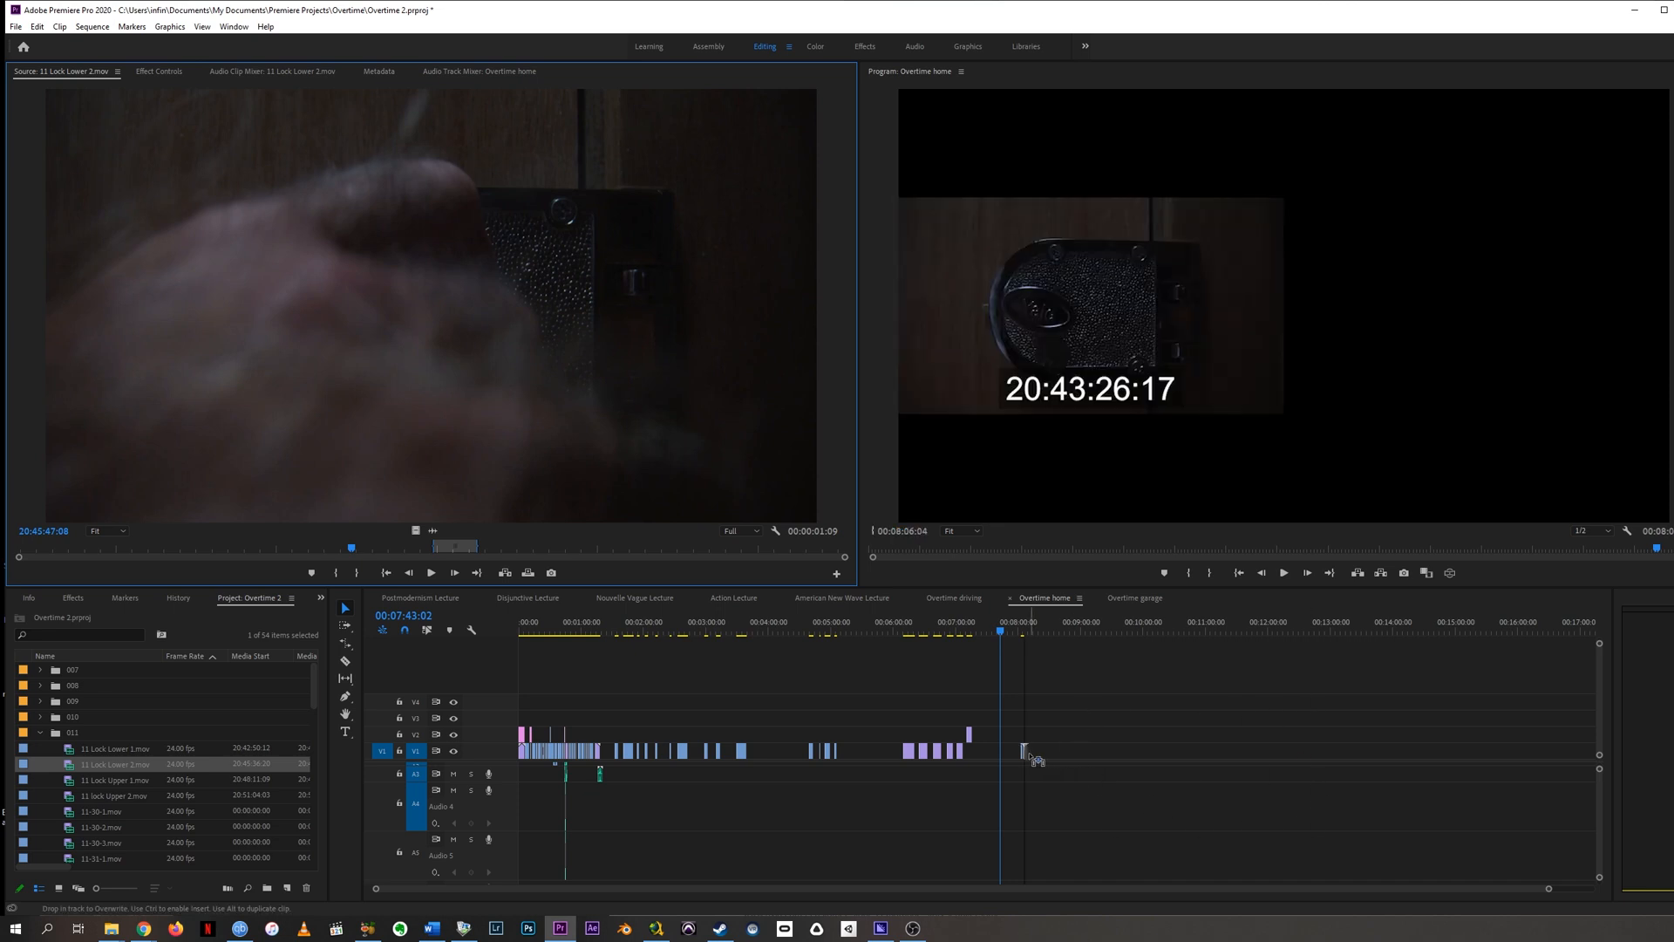
- Mark a 12-frame range of 11 Lock Upper 1.mov ending at 20:48:17:10 and place it on V1 at about 00:08:20
{"action": "double_click", "coordinate": [67, 781]}
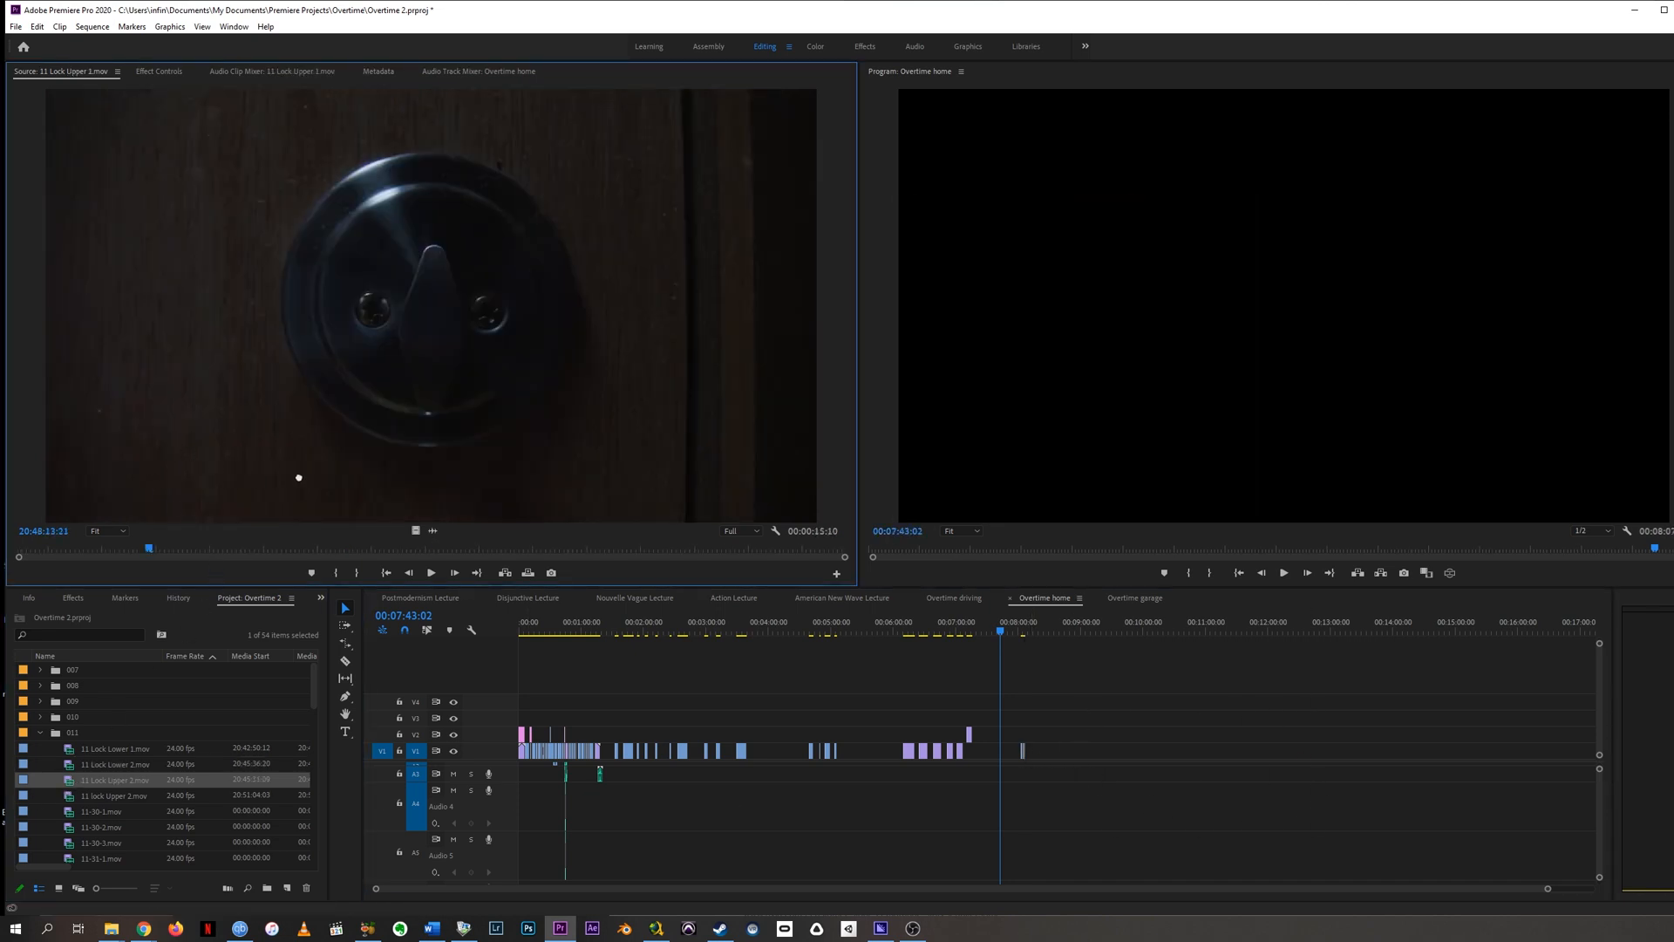
{"action": "left_click_drag", "start_coordinate": [149, 551], "coordinate": [340, 553]}
{"action": "key", "text": "i"}
{"action": "key", "text": "o"}
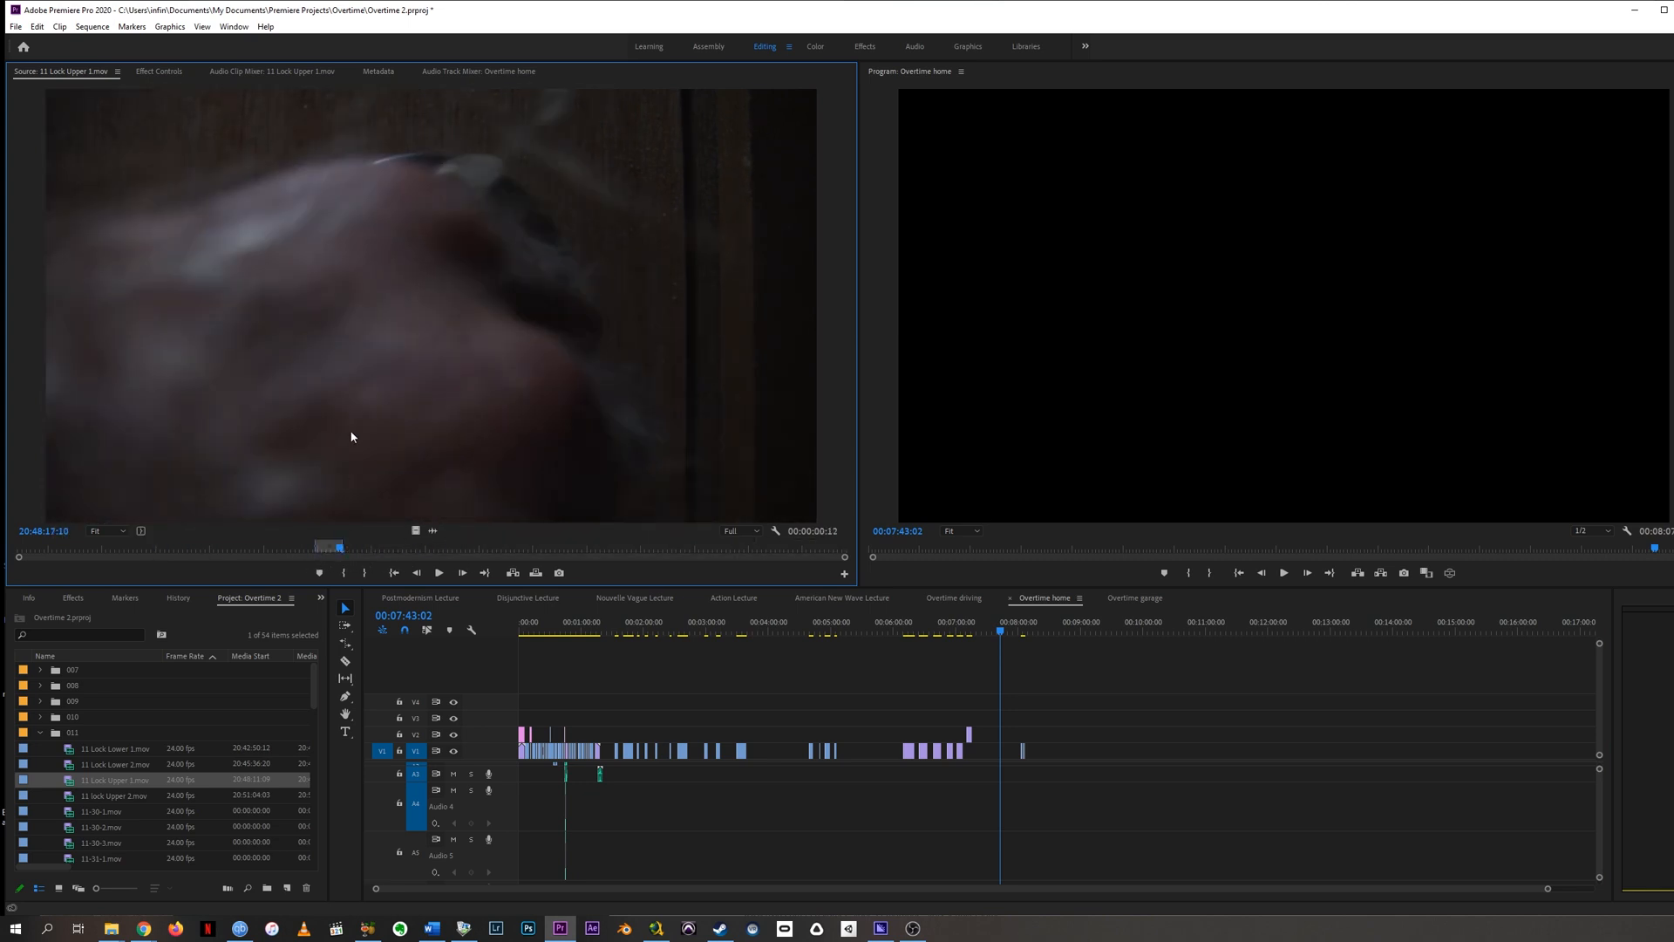
{"action": "left_click_drag", "start_coordinate": [352, 436], "coordinate": [1043, 755]}
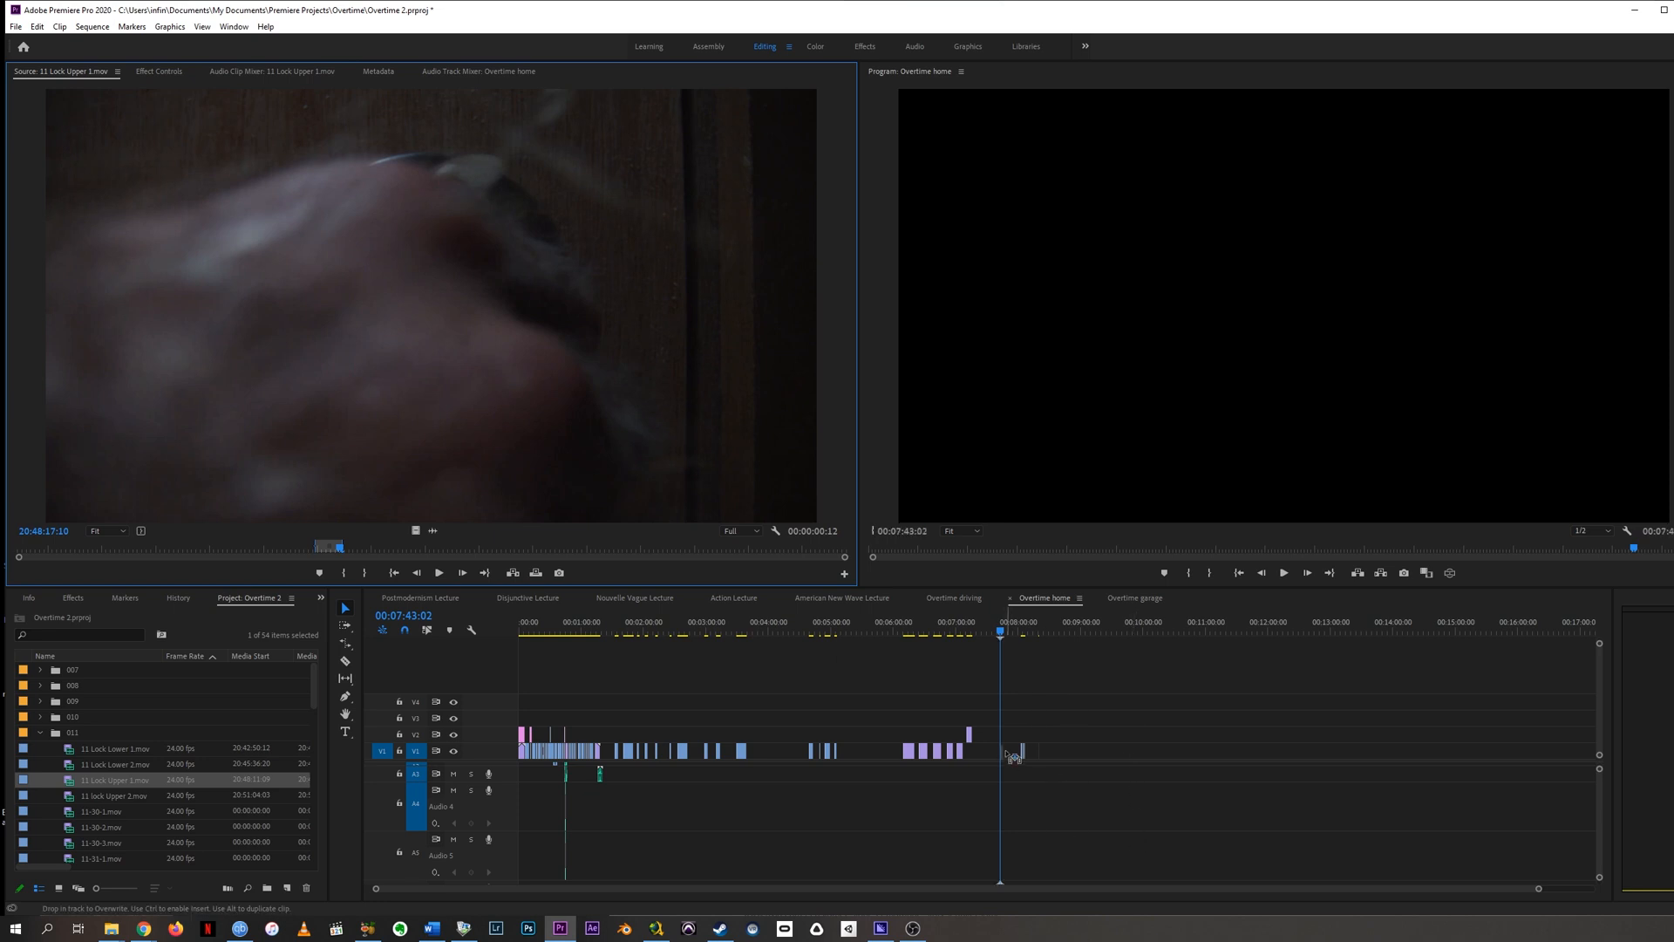
- Move the upper lock clip earlier on V1 to about 00:08:11, nearer the lower lock clips, and view its frame
{"action": "key", "text": "="}
{"action": "key", "text": "="}
{"action": "key", "text": "="}
{"action": "key", "text": "="}
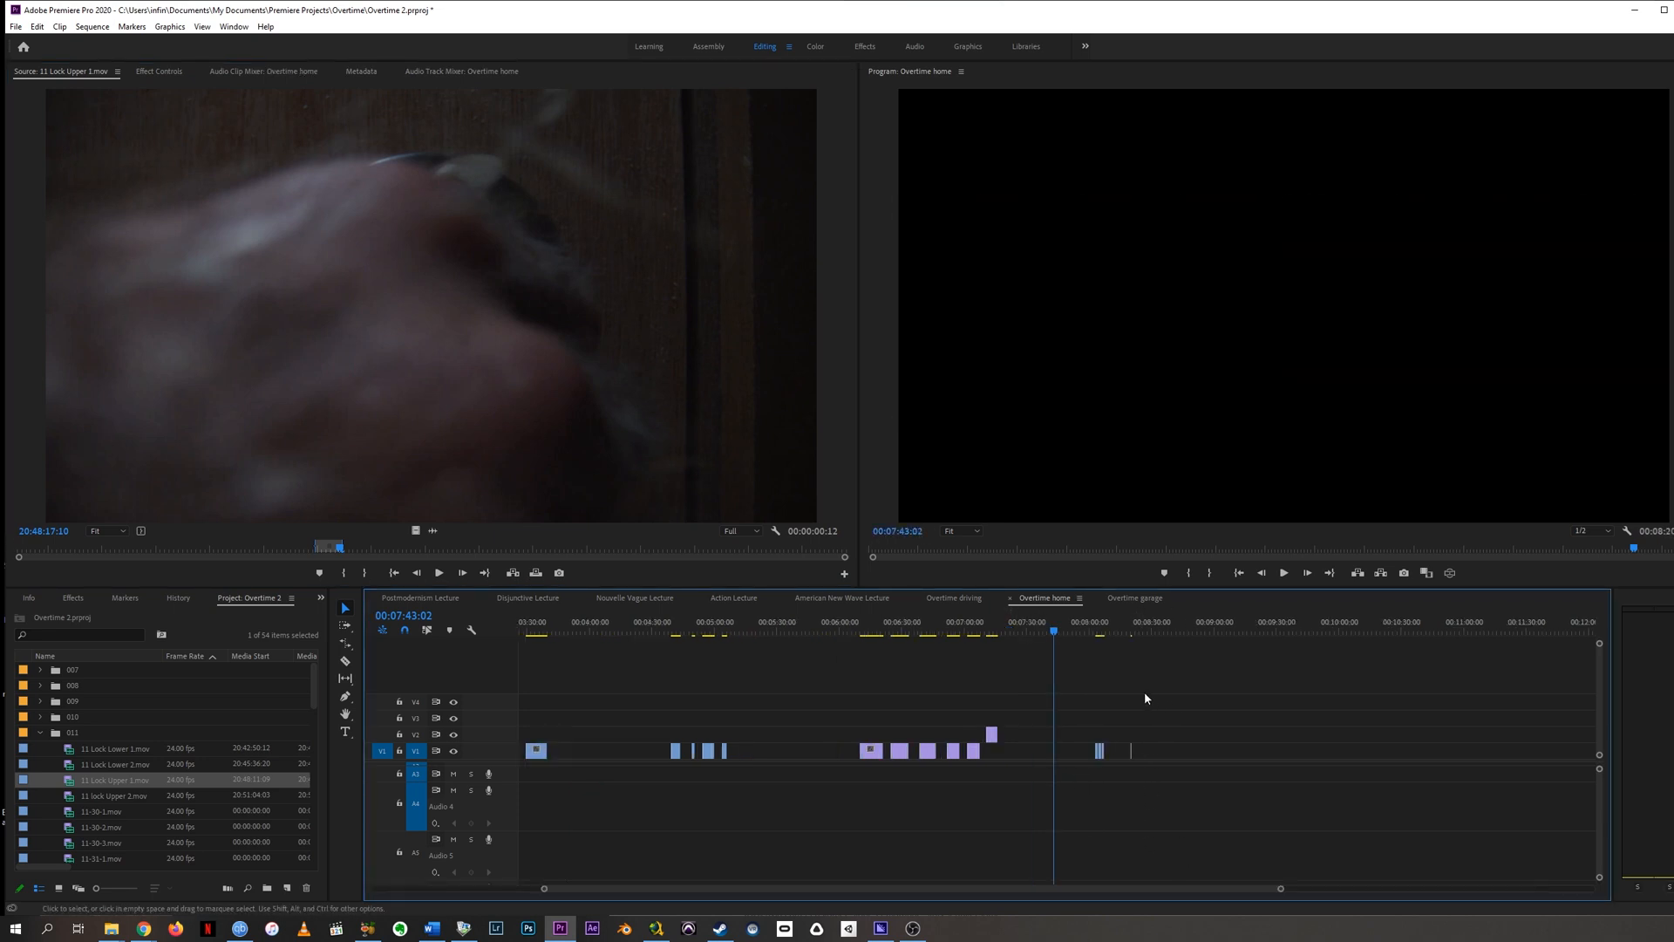
{"action": "left_click", "coordinate": [1341, 631]}
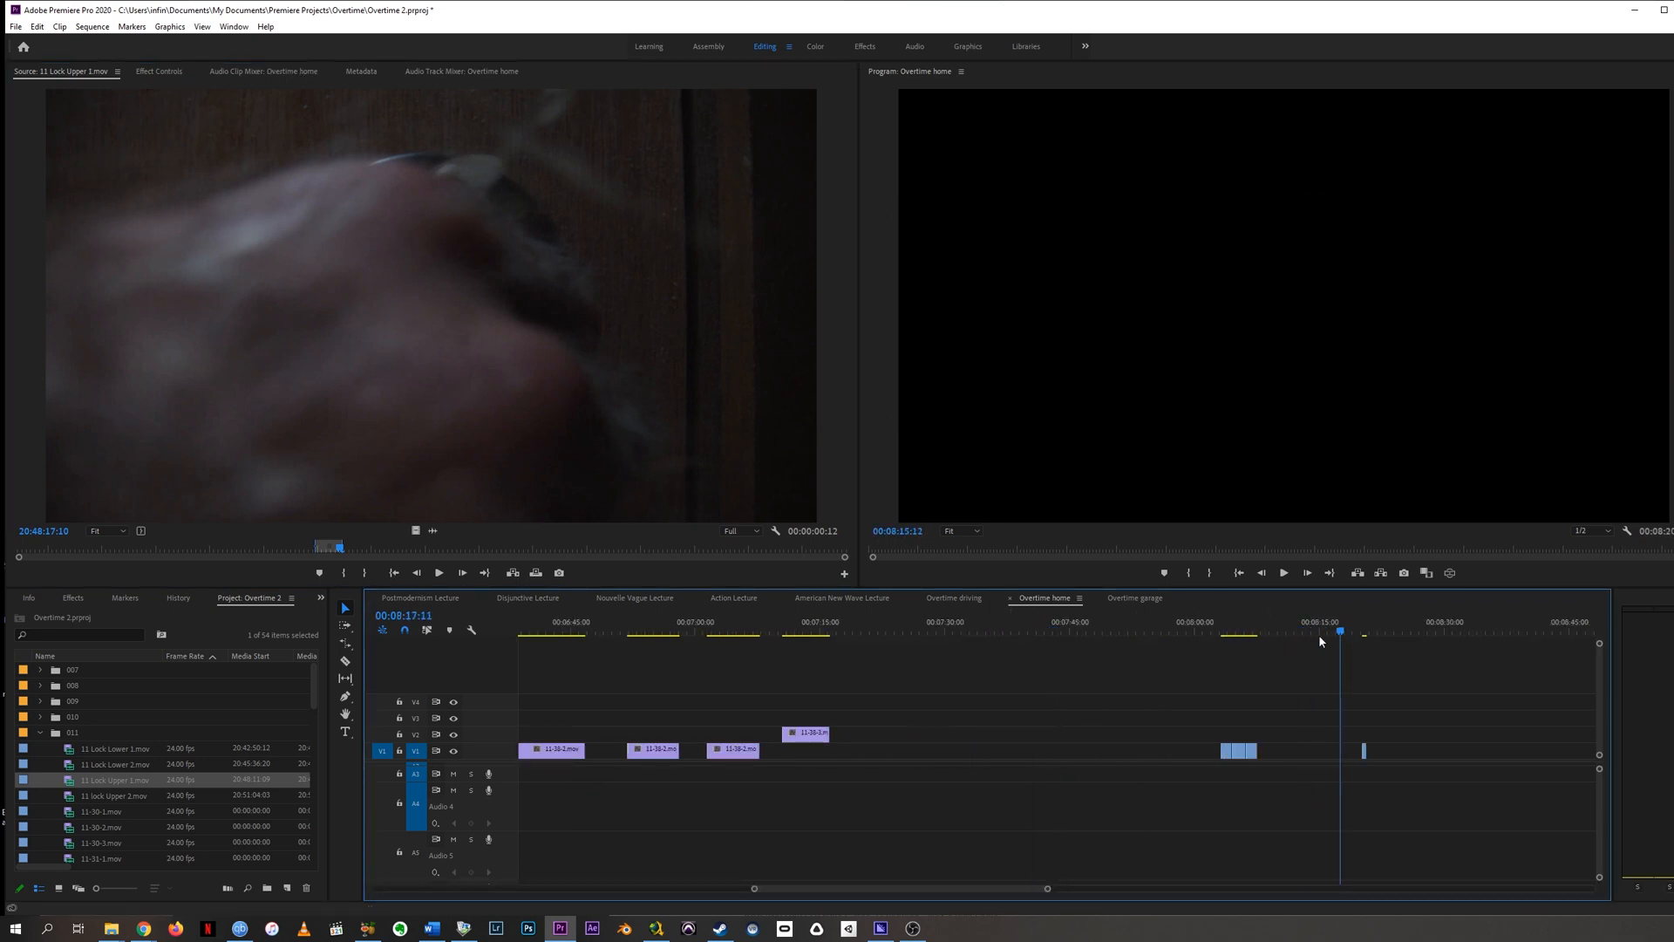
{"action": "left_click_drag", "start_coordinate": [1318, 635], "coordinate": [1349, 665]}
{"action": "left_click_drag", "start_coordinate": [1365, 751], "coordinate": [1288, 753]}
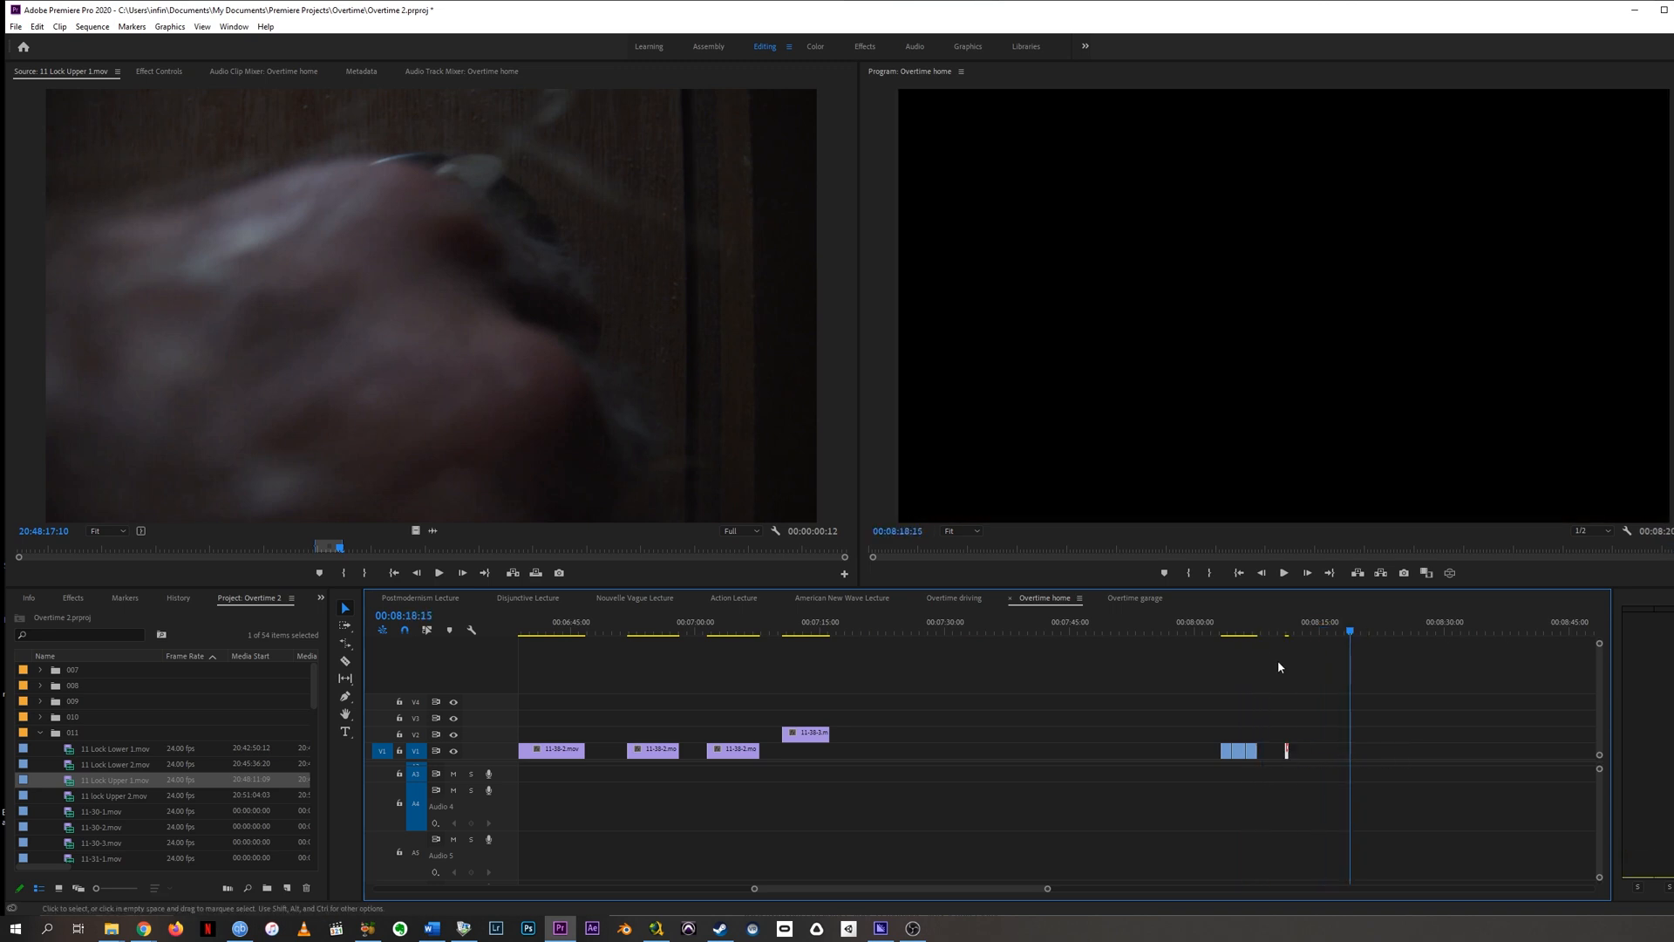
{"action": "left_click", "coordinate": [1287, 629]}
- Review the shots on V1 from the dark doorway clip near 00:01:34 through the kitchen shot near 00:02:04
{"action": "key", "text": "minus"}
{"action": "key", "text": "minus"}
{"action": "key", "text": "minus"}
{"action": "key", "text": "minus"}
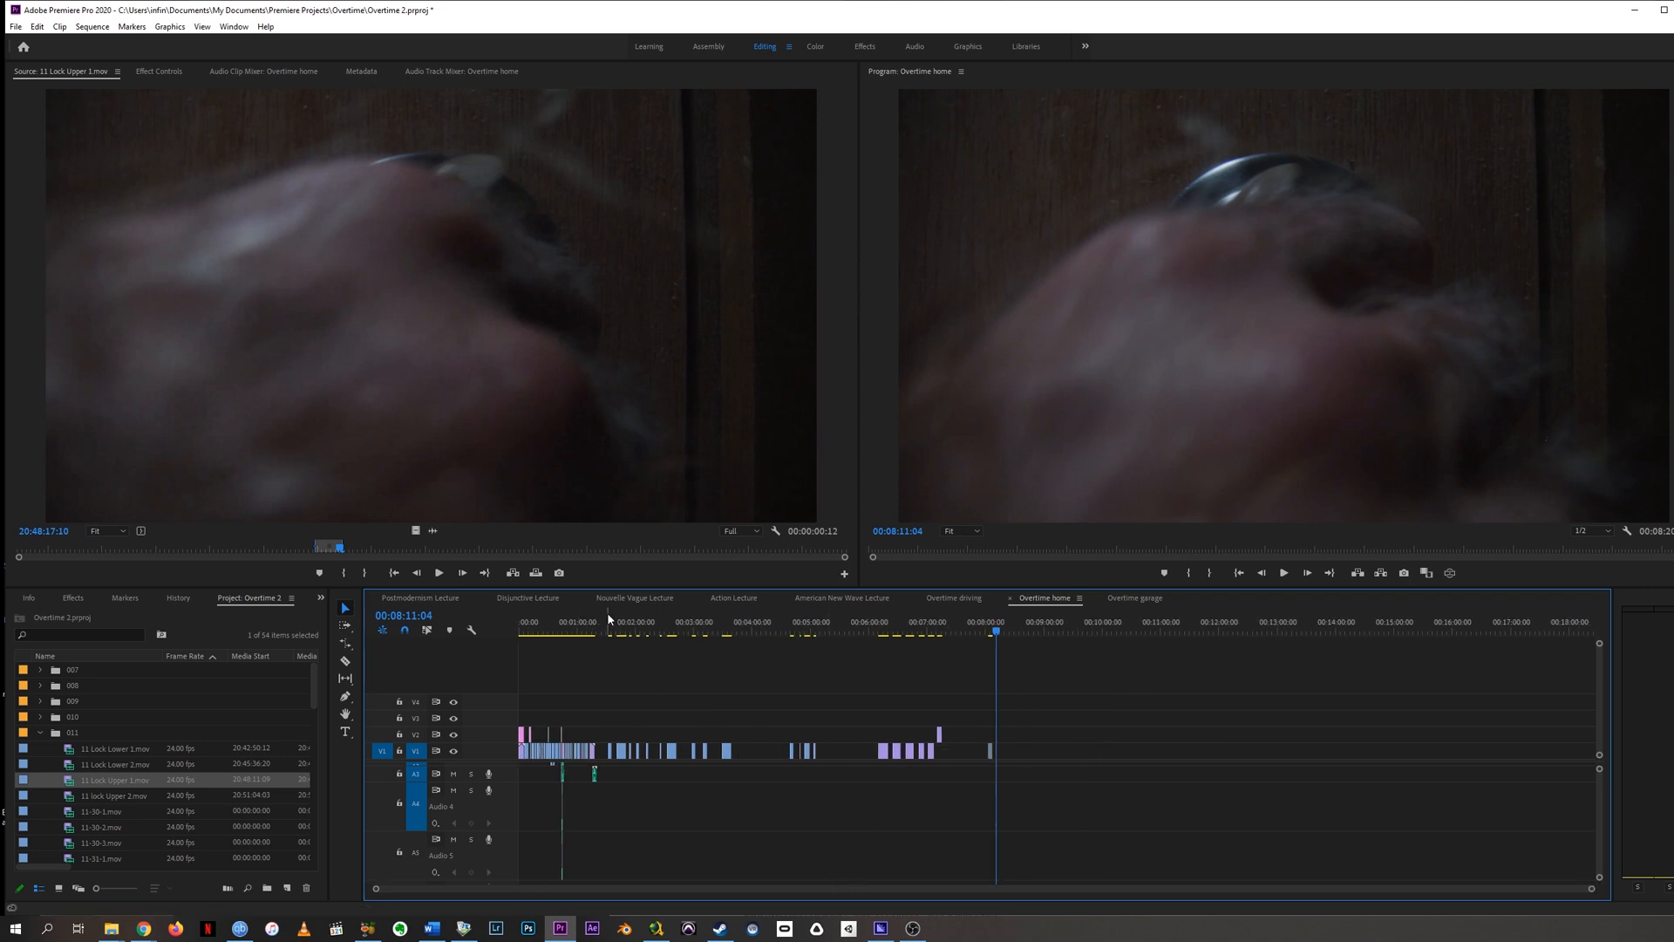
{"action": "left_click", "coordinate": [611, 624]}
{"action": "key", "text": "equal"}
{"action": "key", "text": "equal"}
{"action": "key", "text": "equal"}
{"action": "key", "text": "equal"}
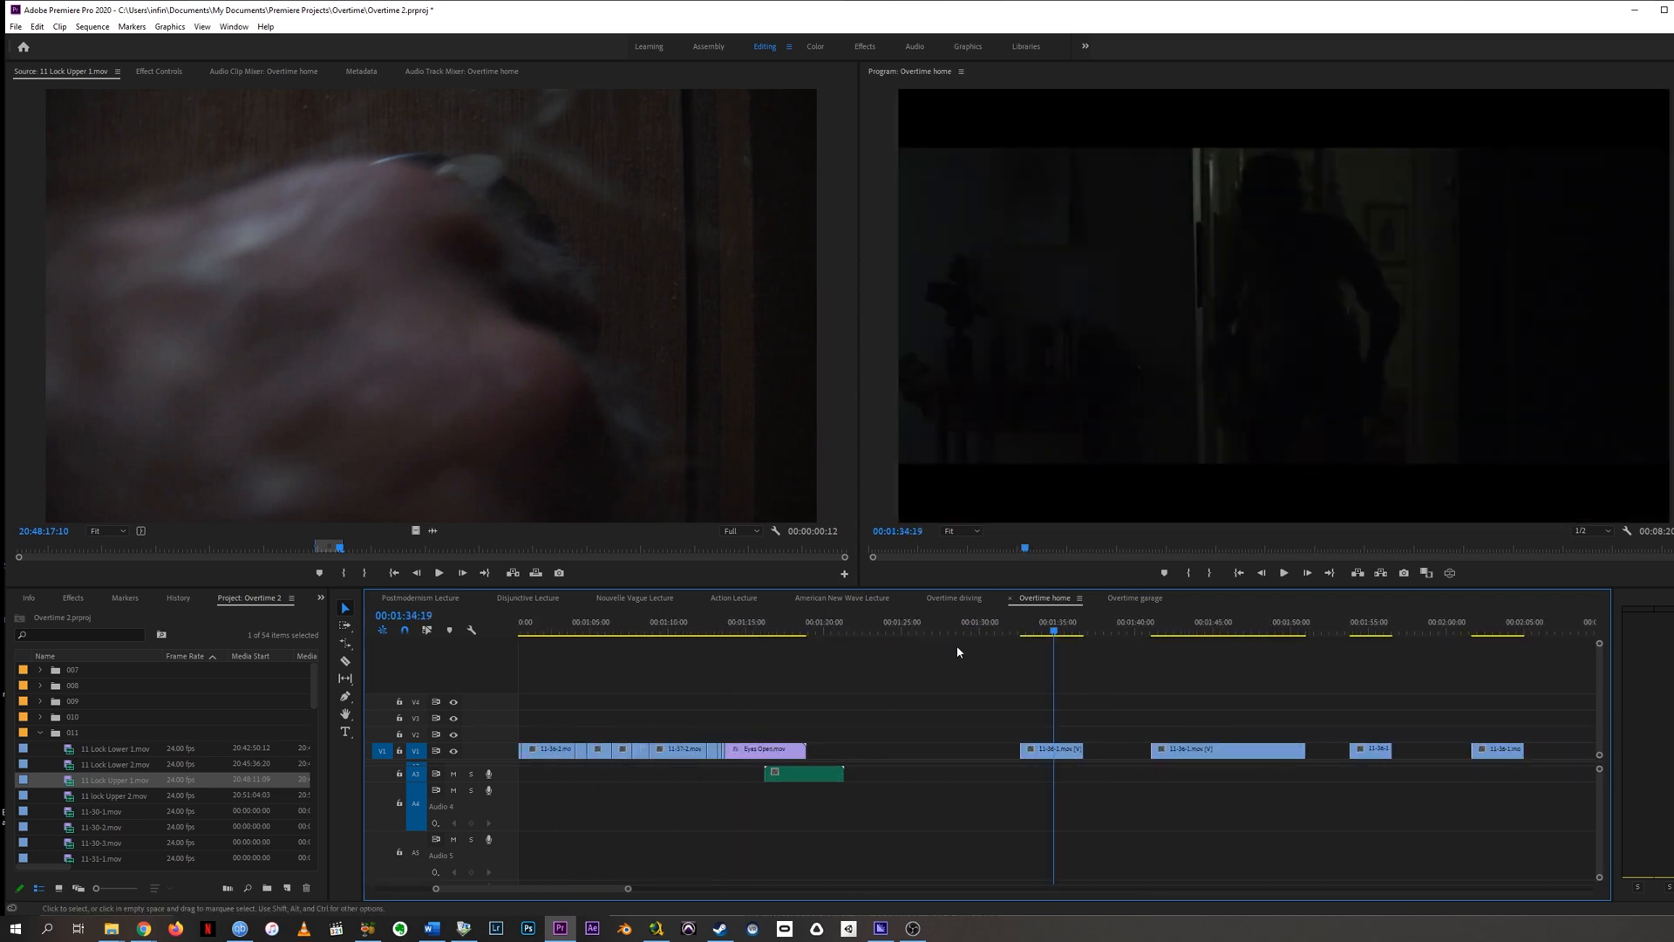
{"action": "mouse_move", "coordinate": [1042, 622]}
{"action": "left_mouse_down"}
{"action": "mouse_move", "coordinate": [1028, 615]}
{"action": "mouse_move", "coordinate": [1060, 622]}
{"action": "left_mouse_up"}
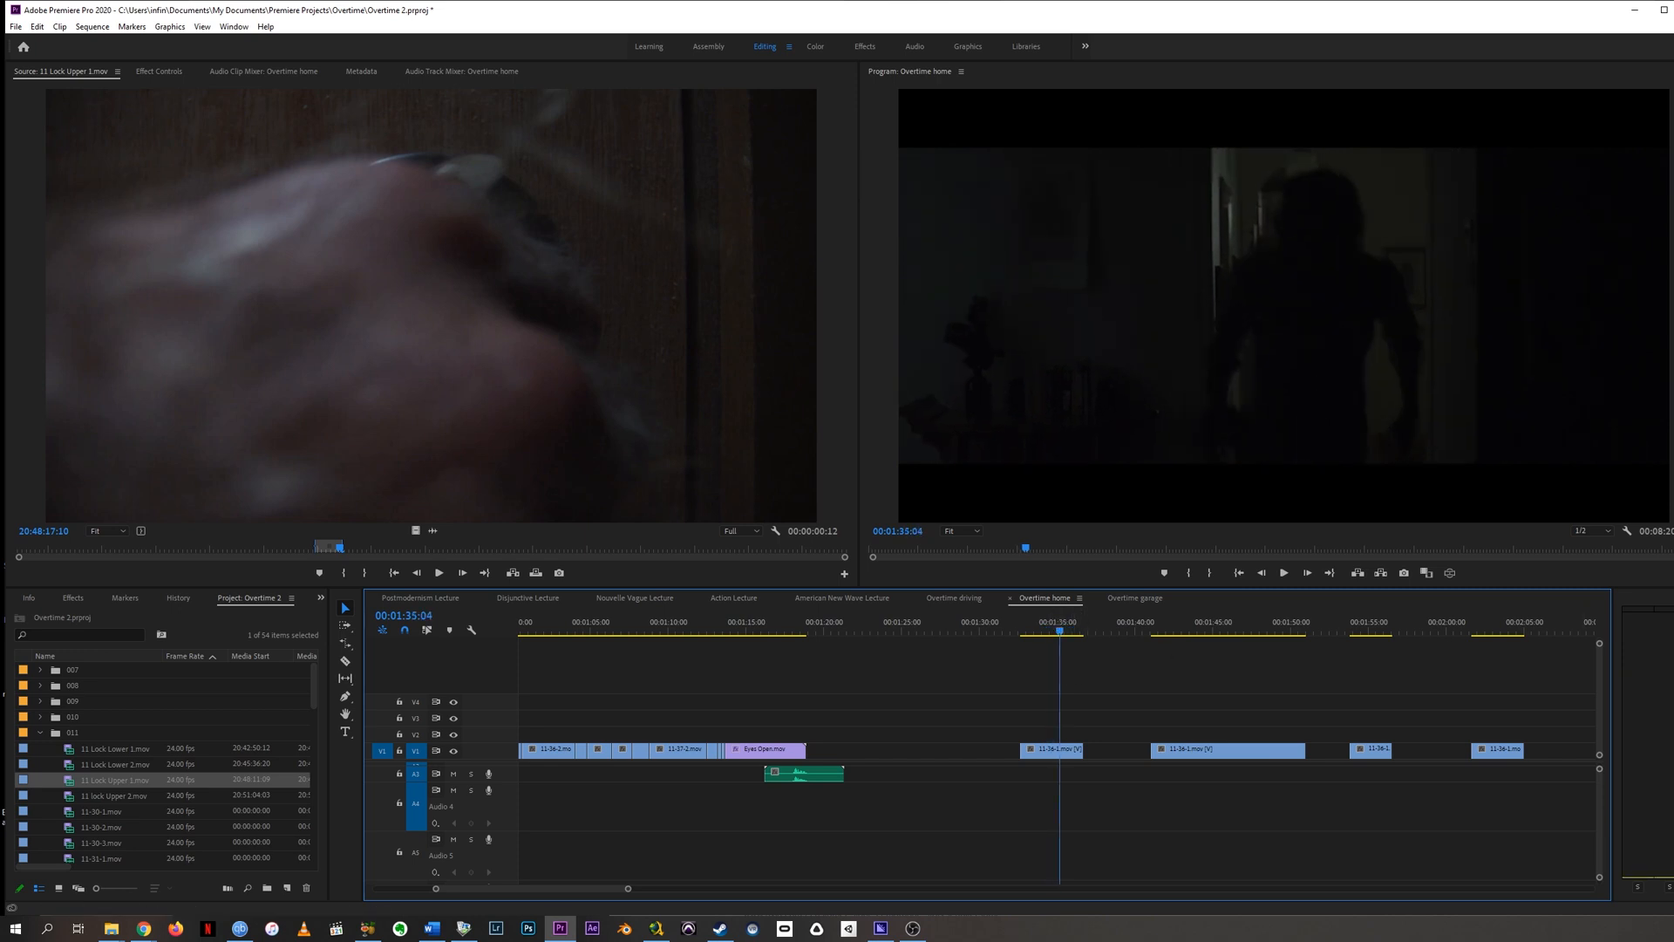
{"action": "key", "text": "alt+Tab"}
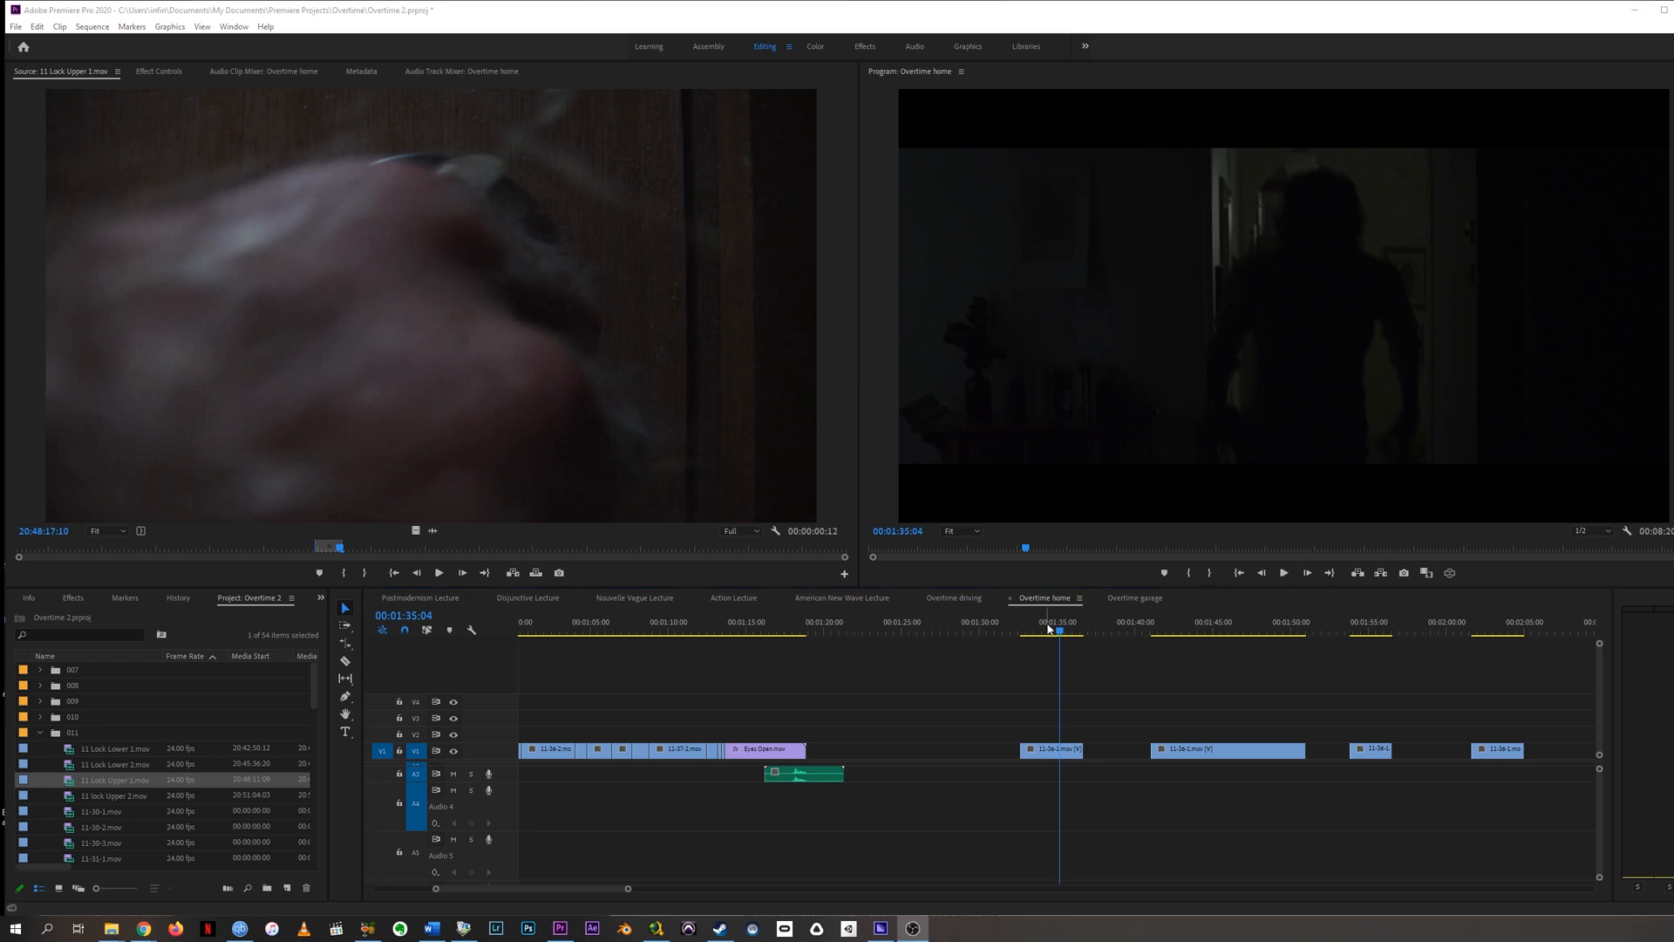
{"action": "left_click_drag", "start_coordinate": [1057, 628], "coordinate": [1518, 639]}
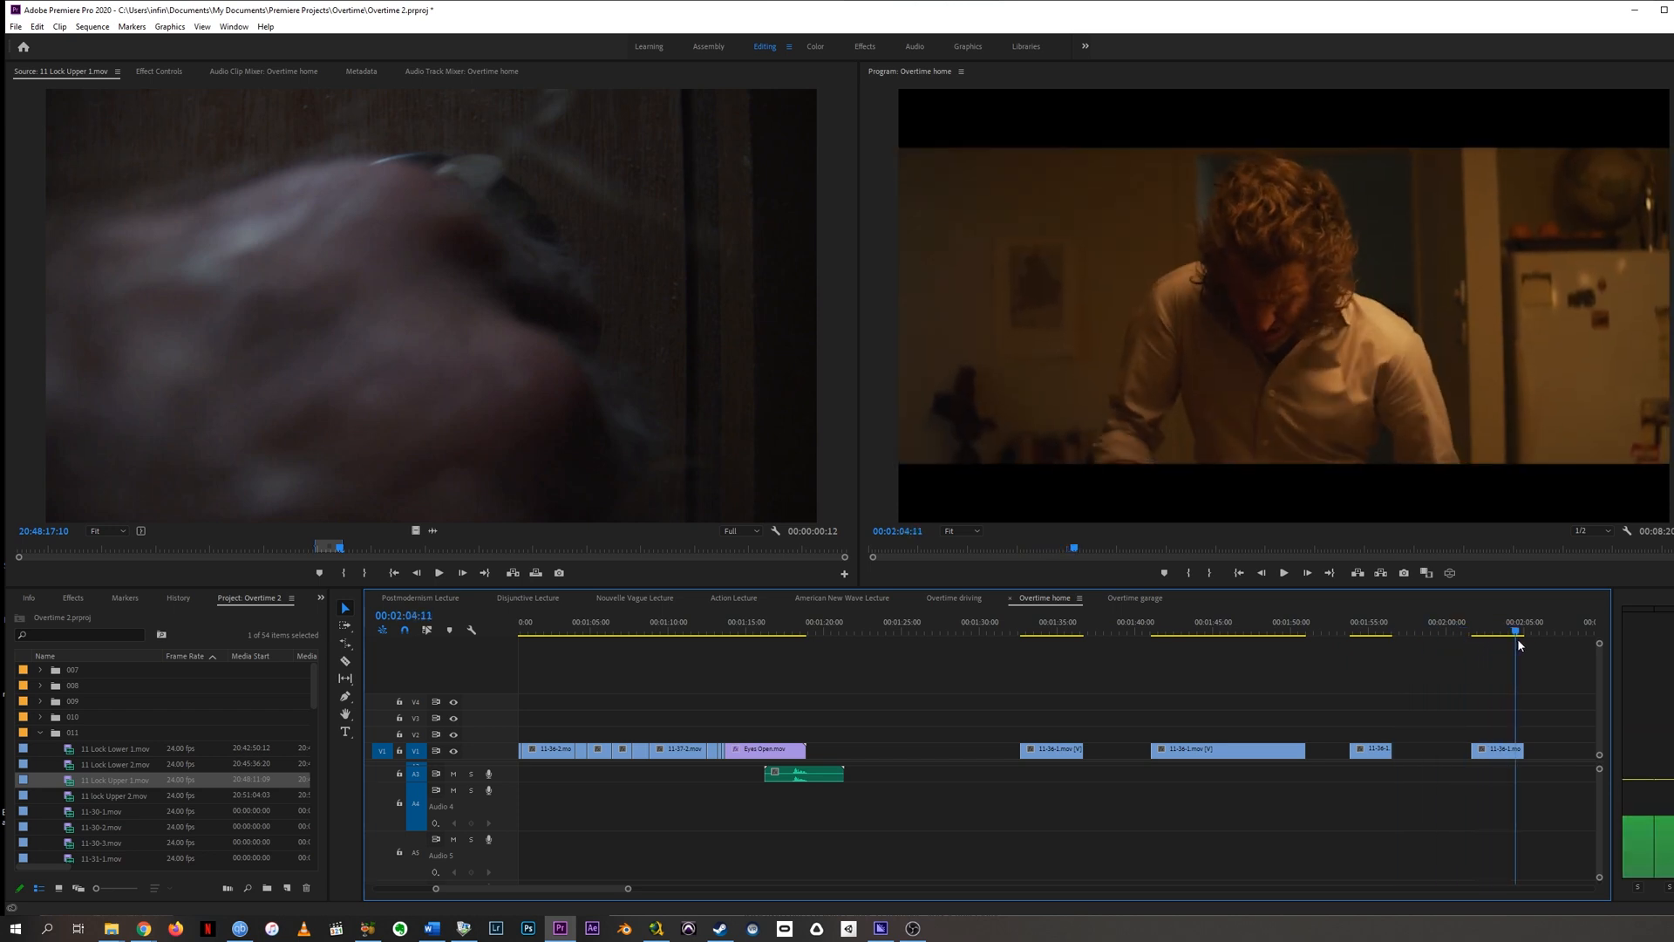
- Raise the last two purple clips one track each, to V2 and V3, and review them up to 00:07:16
{"action": "key", "text": "minus"}
{"action": "key", "text": "minus"}
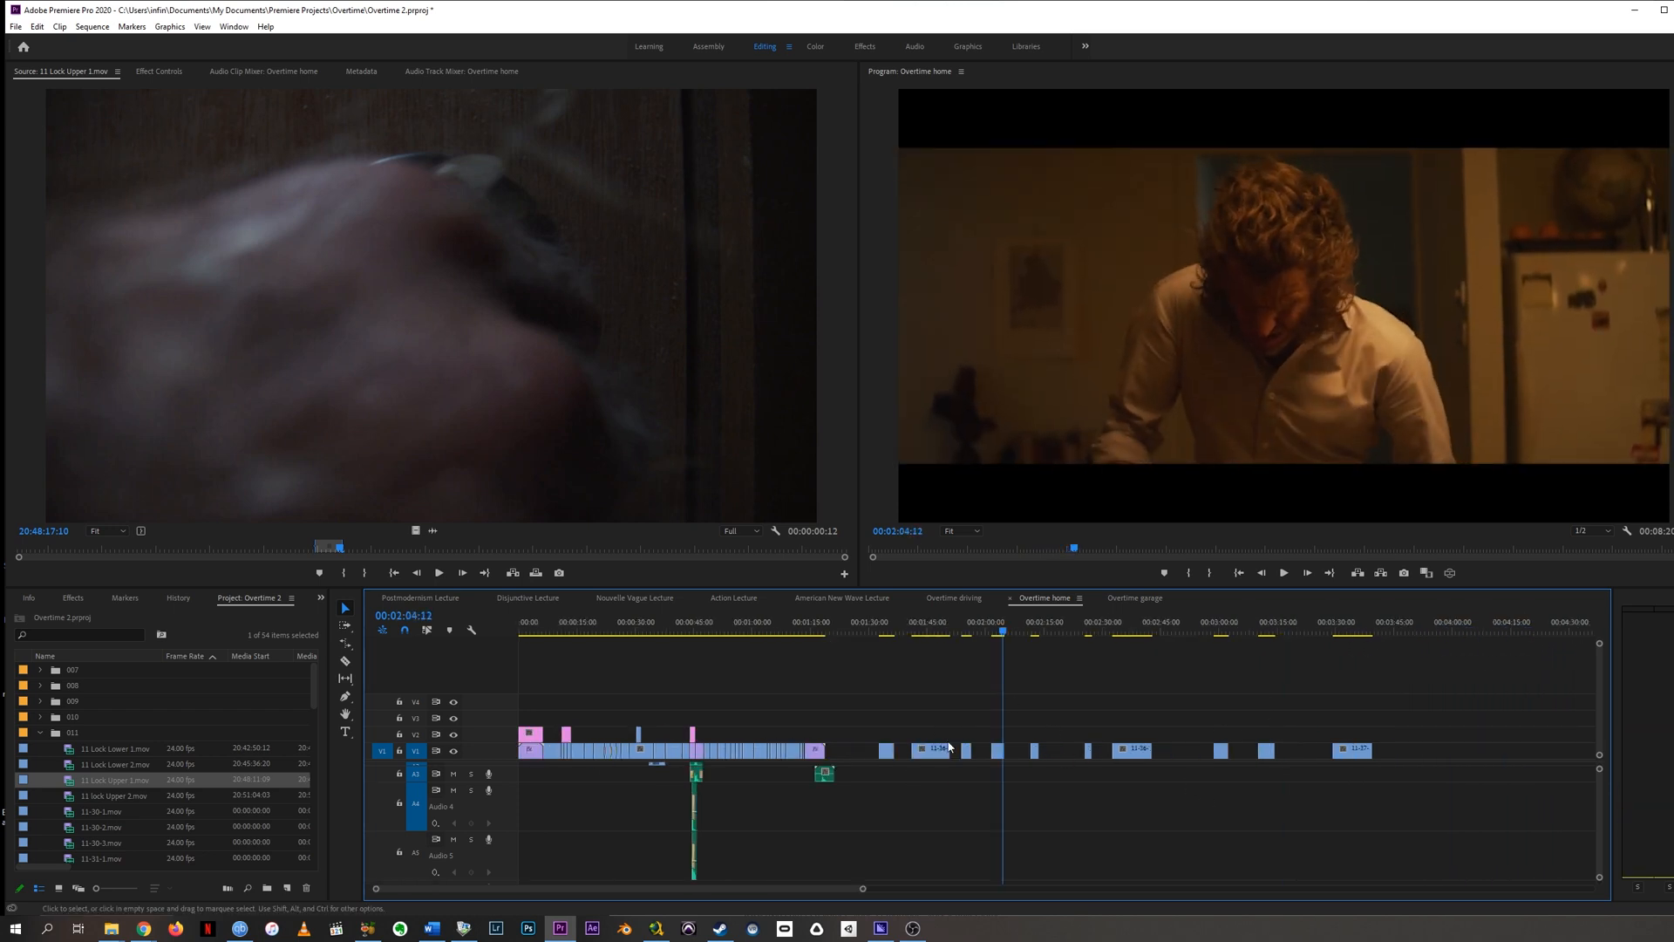
{"action": "key", "text": "minus"}
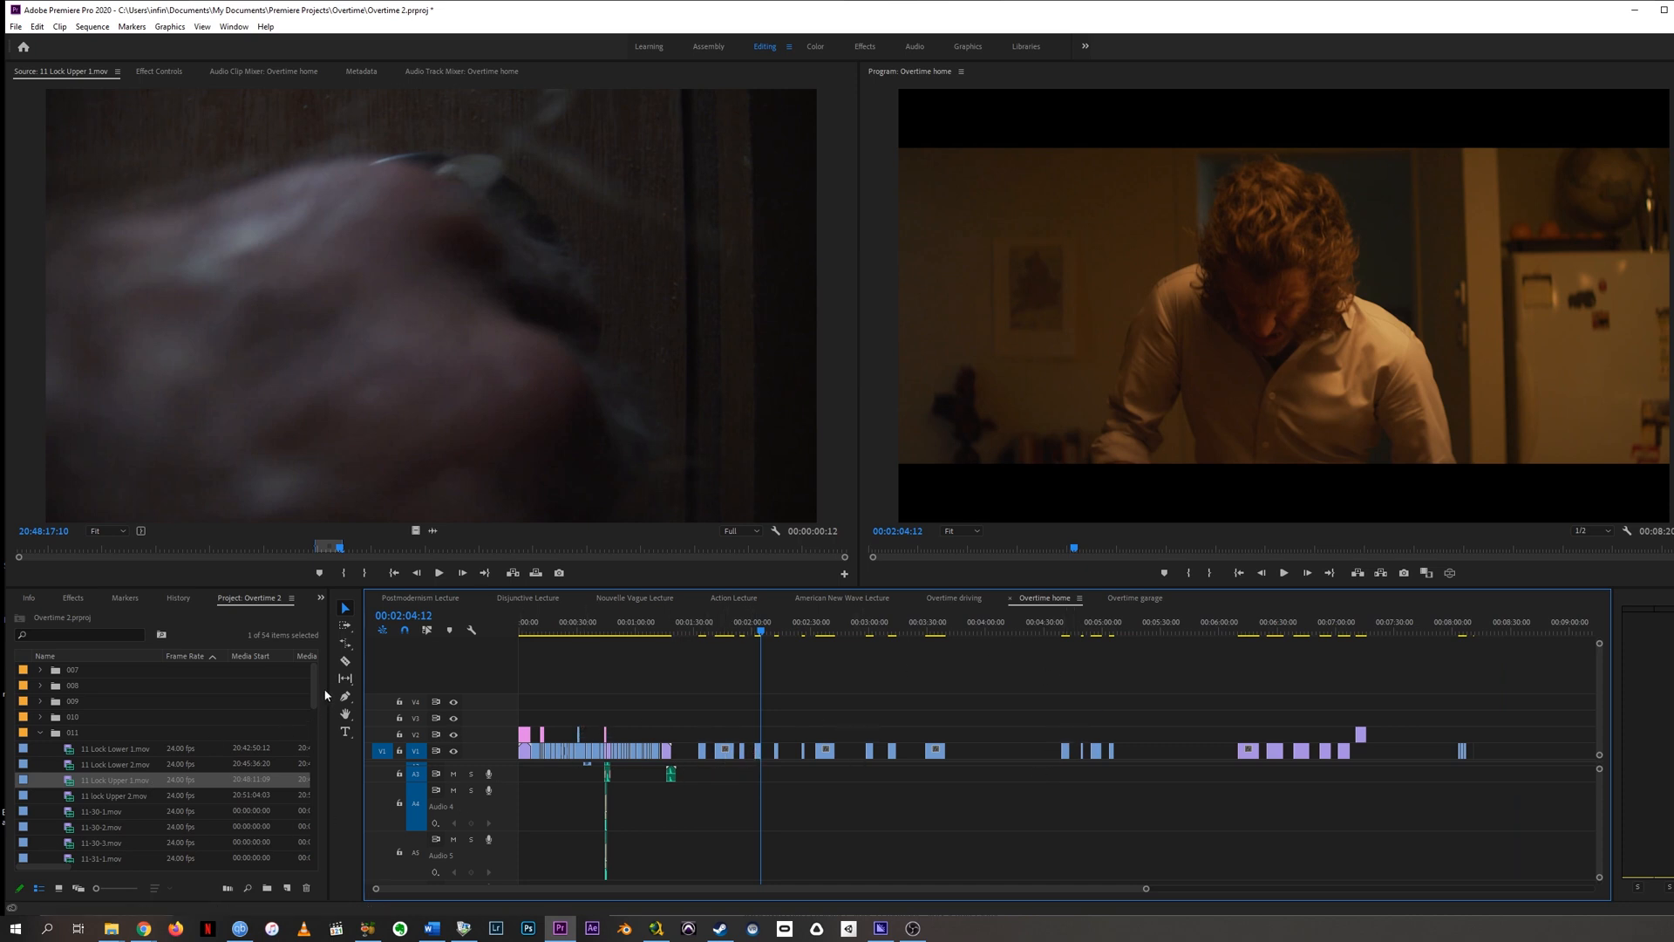
{"action": "left_click_drag", "start_coordinate": [316, 691], "coordinate": [317, 731]}
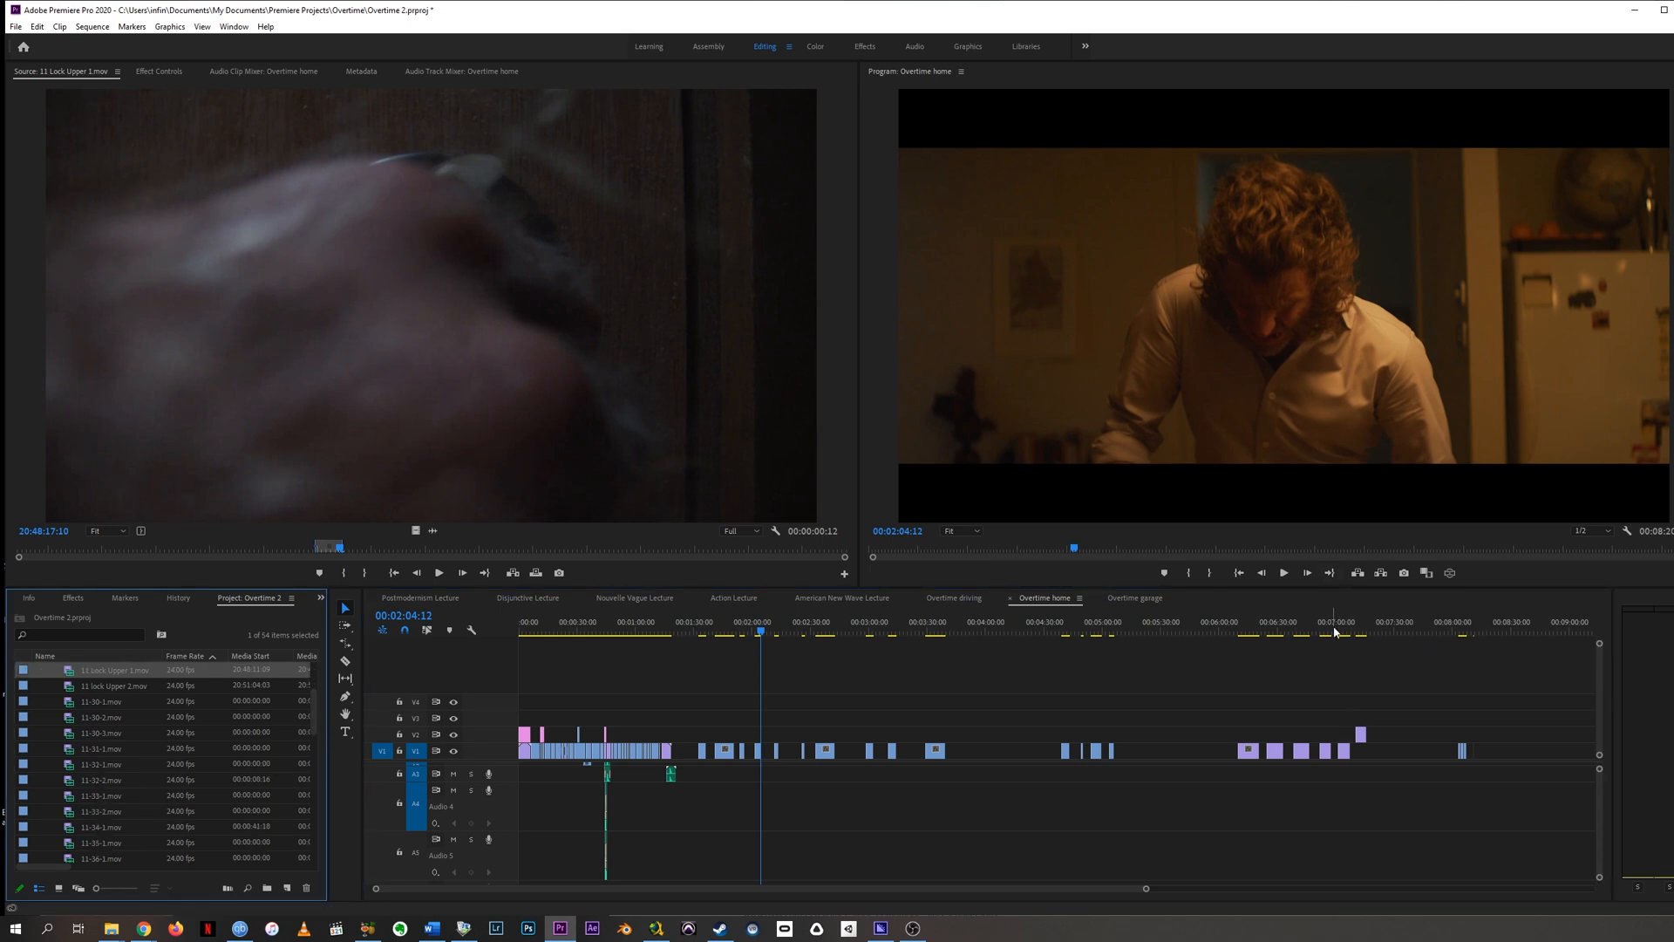
{"action": "mouse_move", "coordinate": [1334, 632]}
{"action": "left_mouse_down"}
{"action": "mouse_move", "coordinate": [1354, 630]}
{"action": "mouse_move", "coordinate": [1274, 638]}
{"action": "mouse_move", "coordinate": [1359, 642]}
{"action": "left_mouse_up"}
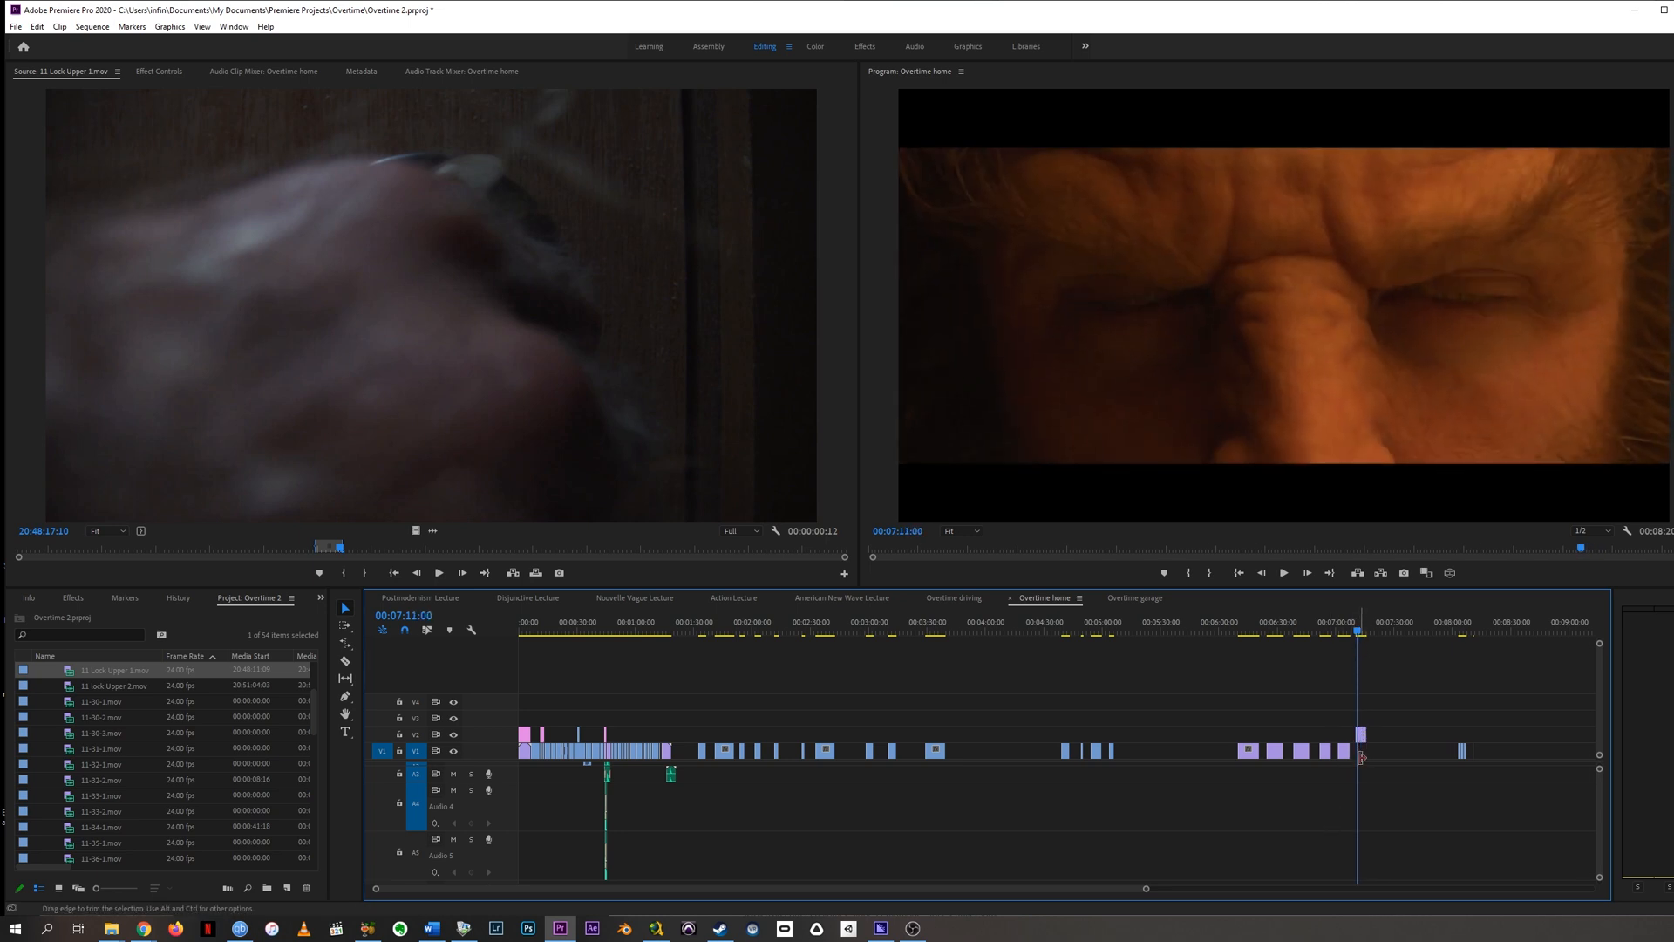
{"action": "mouse_move", "coordinate": [1374, 755]}
{"action": "left_mouse_down"}
{"action": "mouse_move", "coordinate": [1358, 722]}
{"action": "mouse_move", "coordinate": [1354, 749]}
{"action": "left_mouse_up"}
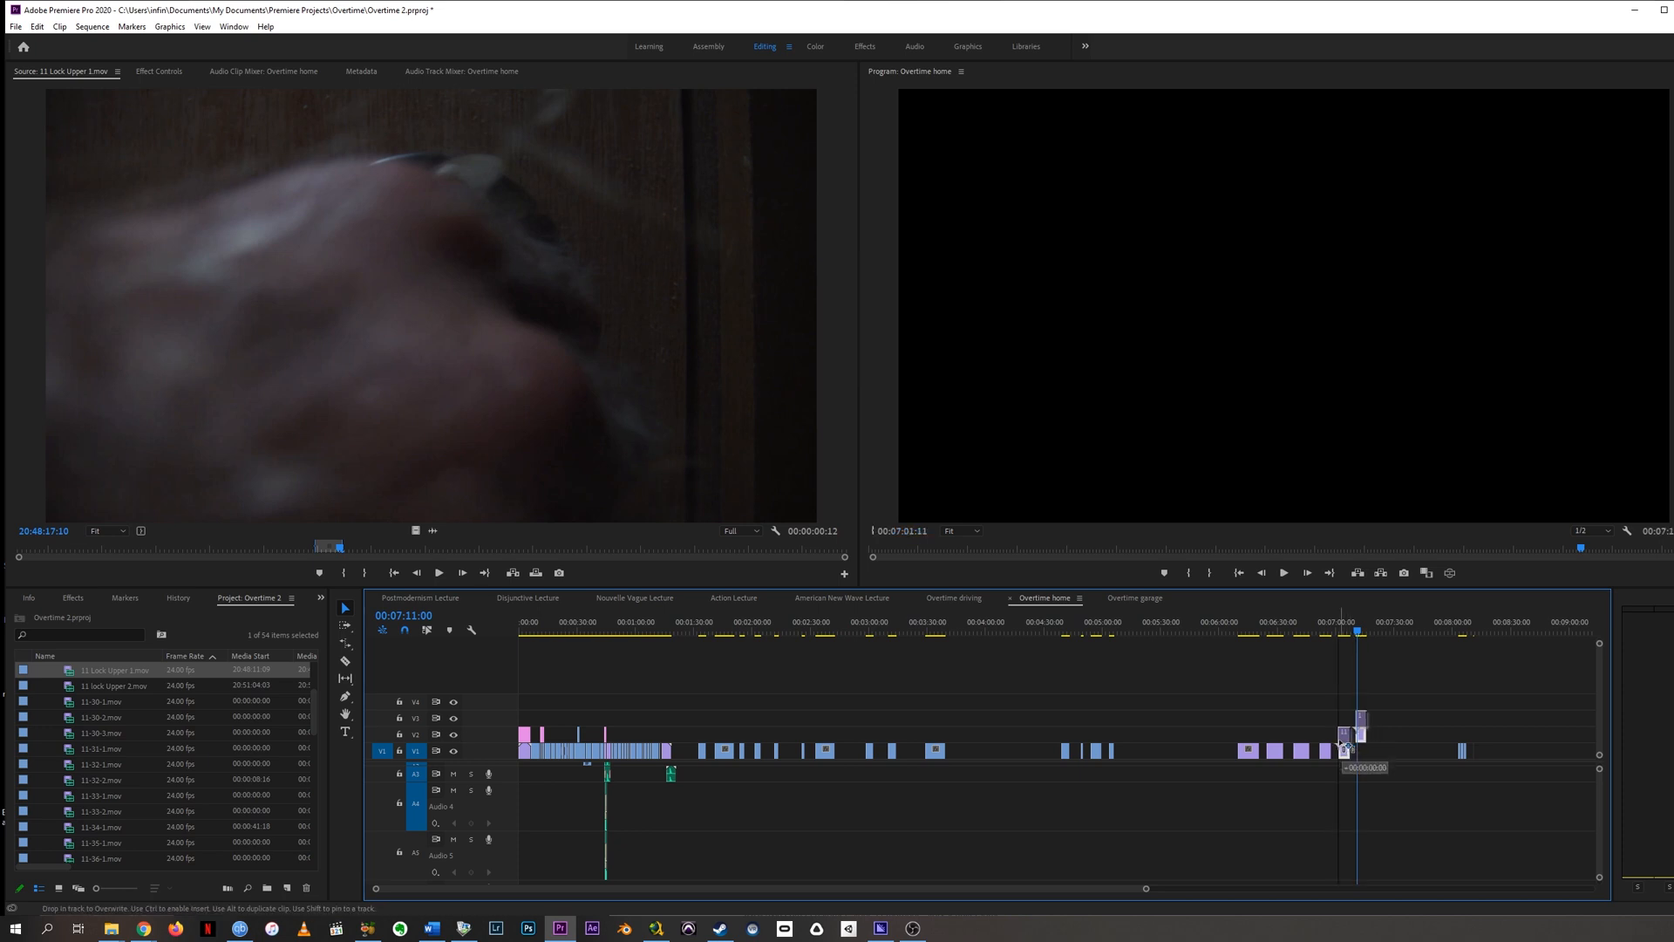
{"action": "left_click_drag", "start_coordinate": [1332, 641], "coordinate": [1369, 634]}
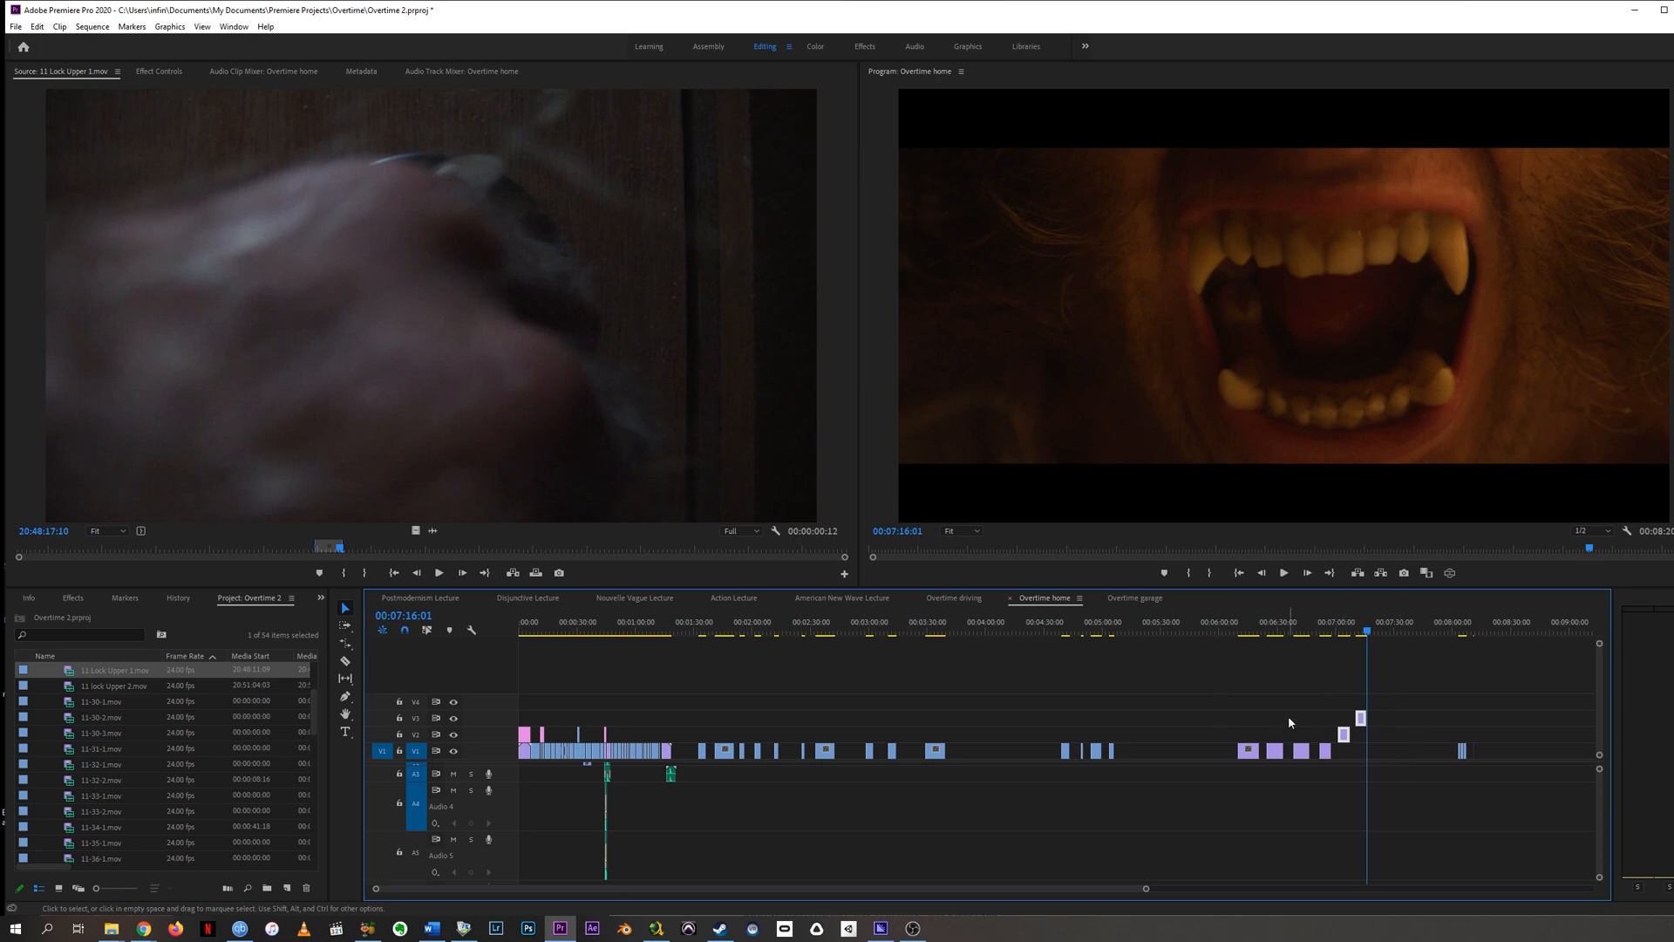
- Select the four lock clips at the end of V1 and move them to about 00:01:25, before the dark doorway shot
{"action": "key", "text": "minus"}
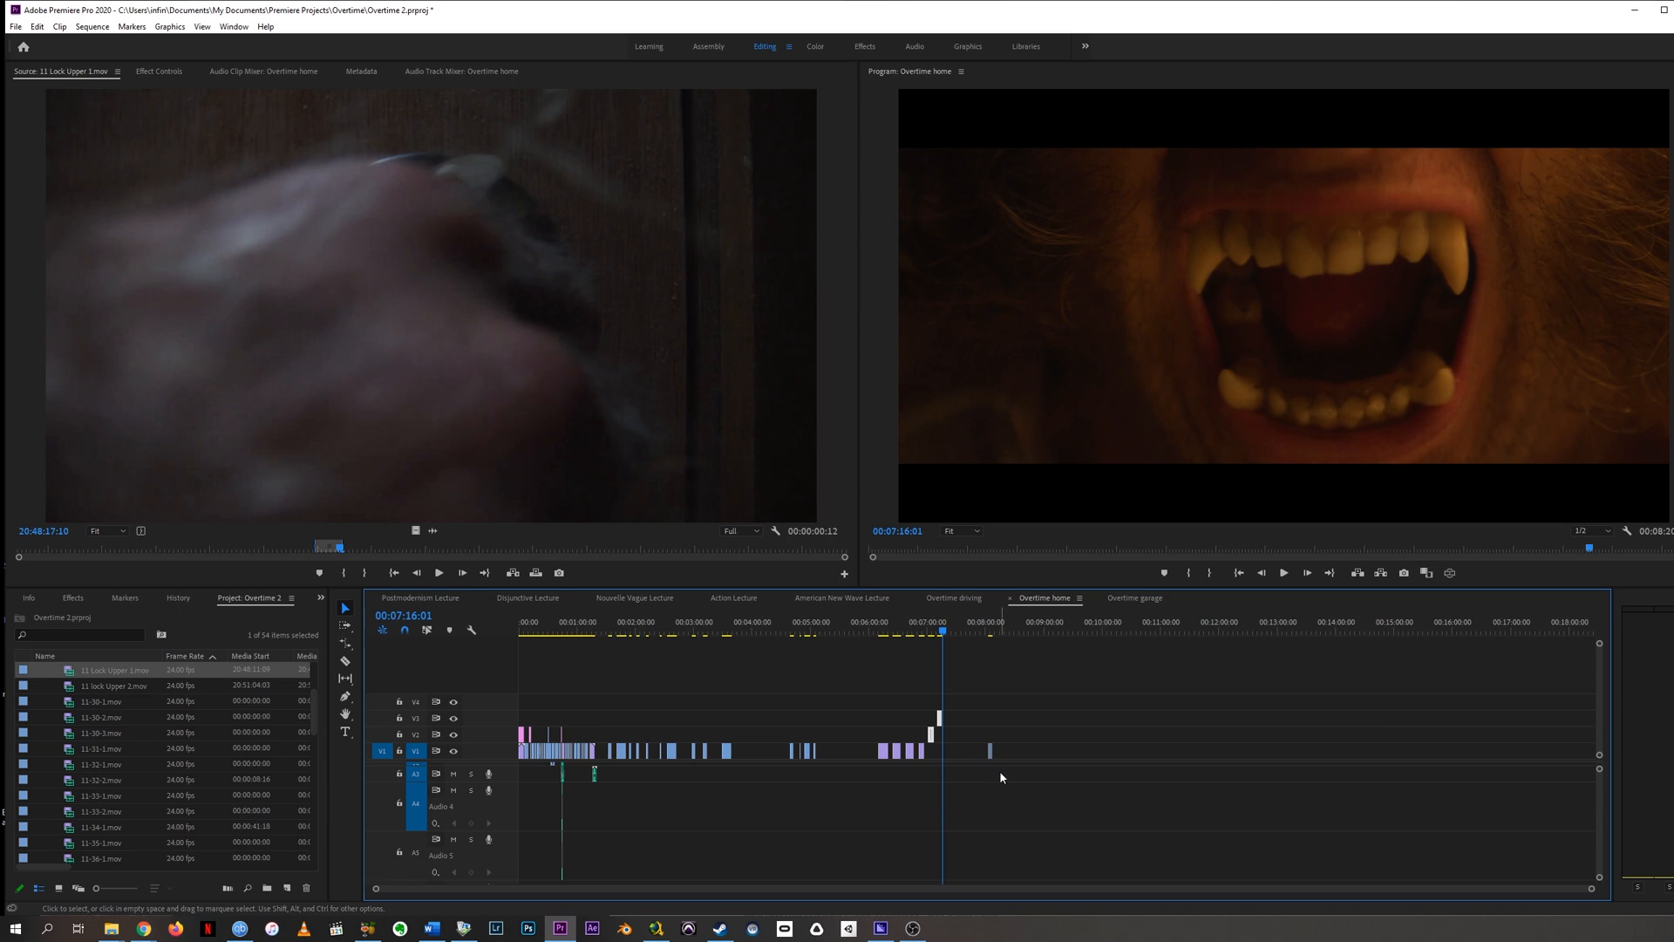
{"action": "key", "text": "equal"}
{"action": "key", "text": "equal"}
{"action": "key", "text": "minus"}
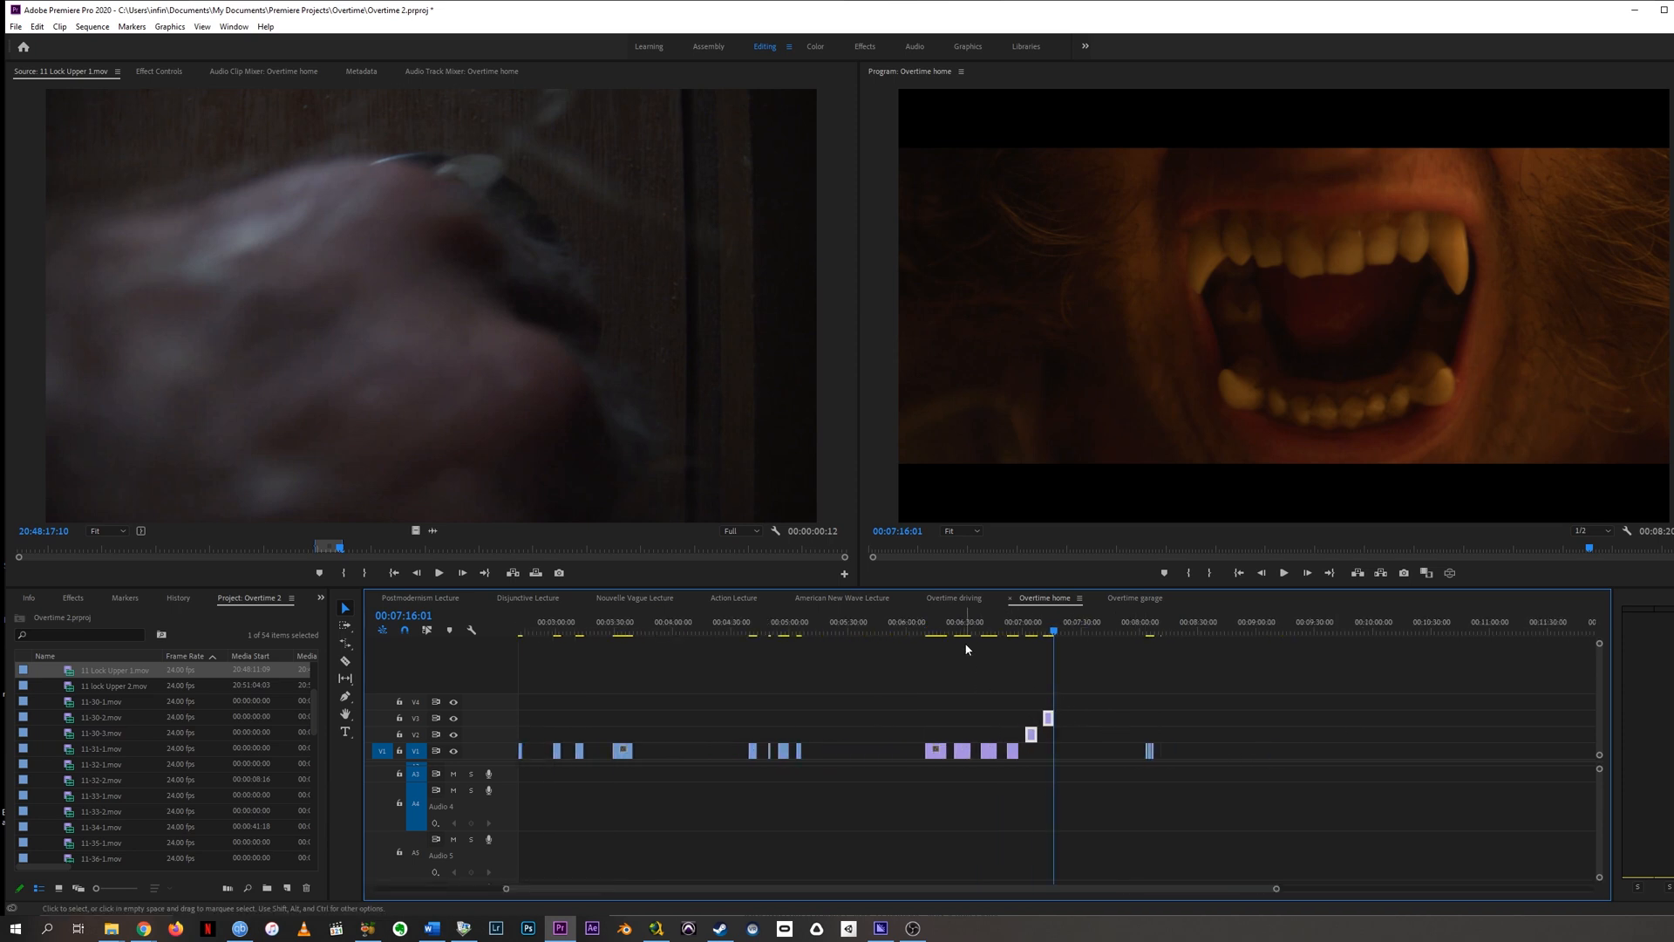
{"action": "key", "text": "minus"}
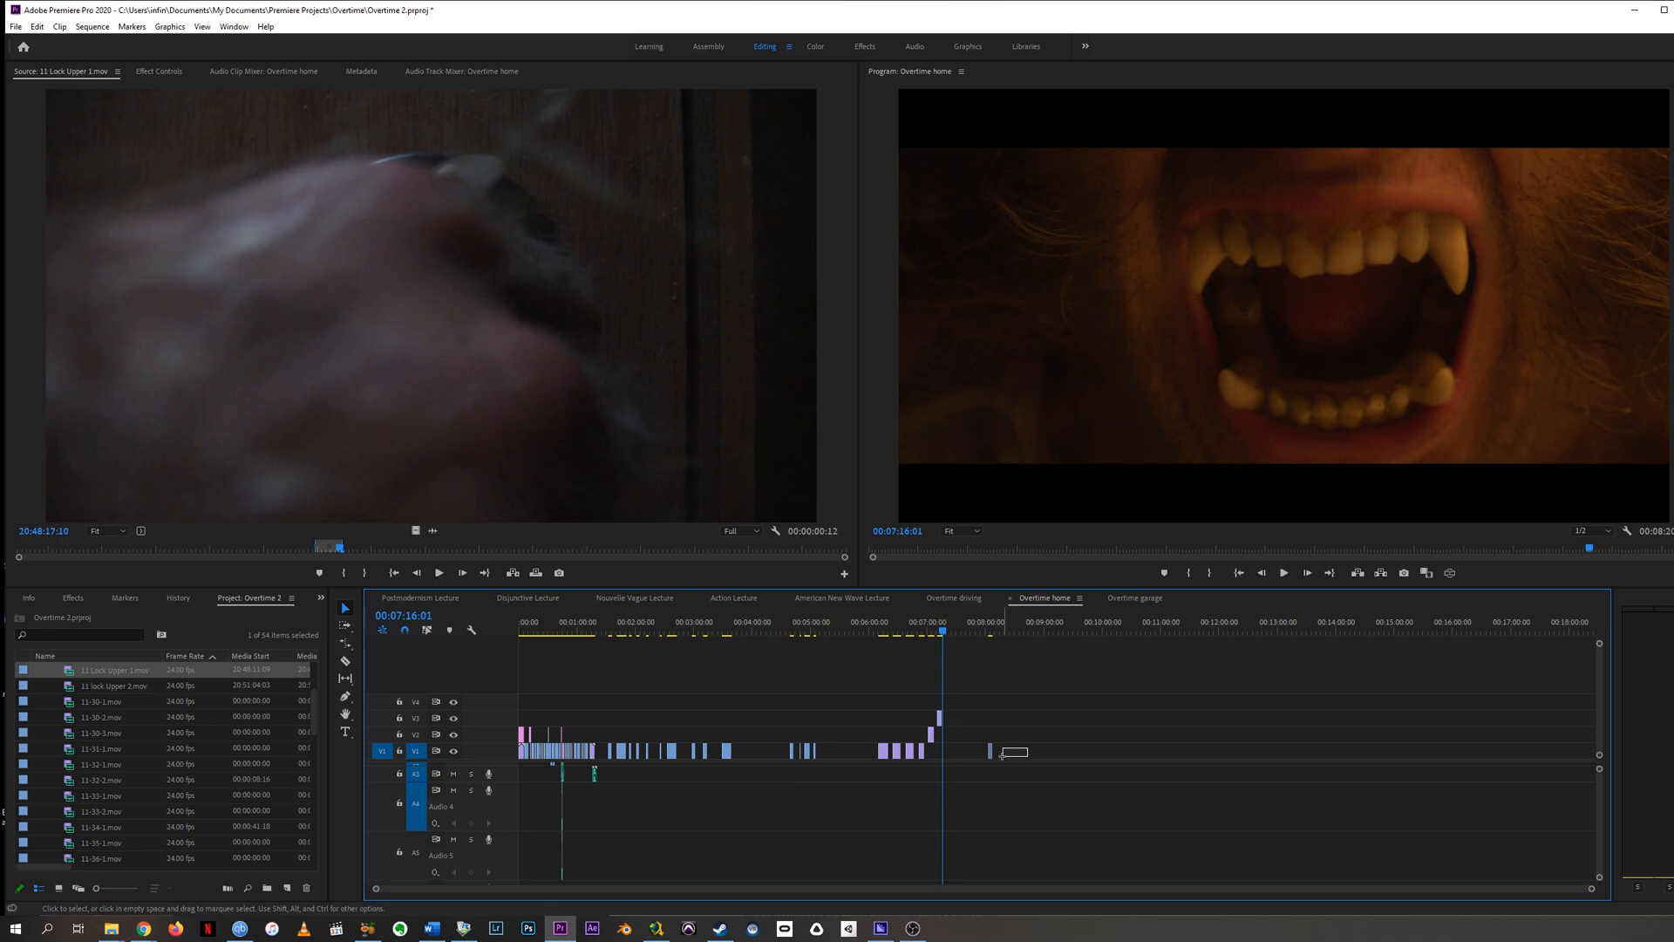
{"action": "left_click_drag", "start_coordinate": [1002, 755], "coordinate": [978, 759]}
{"action": "left_click_drag", "start_coordinate": [991, 750], "coordinate": [611, 755]}
- Examine the relocated lock clips around 00:01:28 and their placement among the neighbouring shots
{"action": "left_click", "coordinate": [599, 629]}
{"action": "left_click_drag", "start_coordinate": [602, 634], "coordinate": [607, 635]}
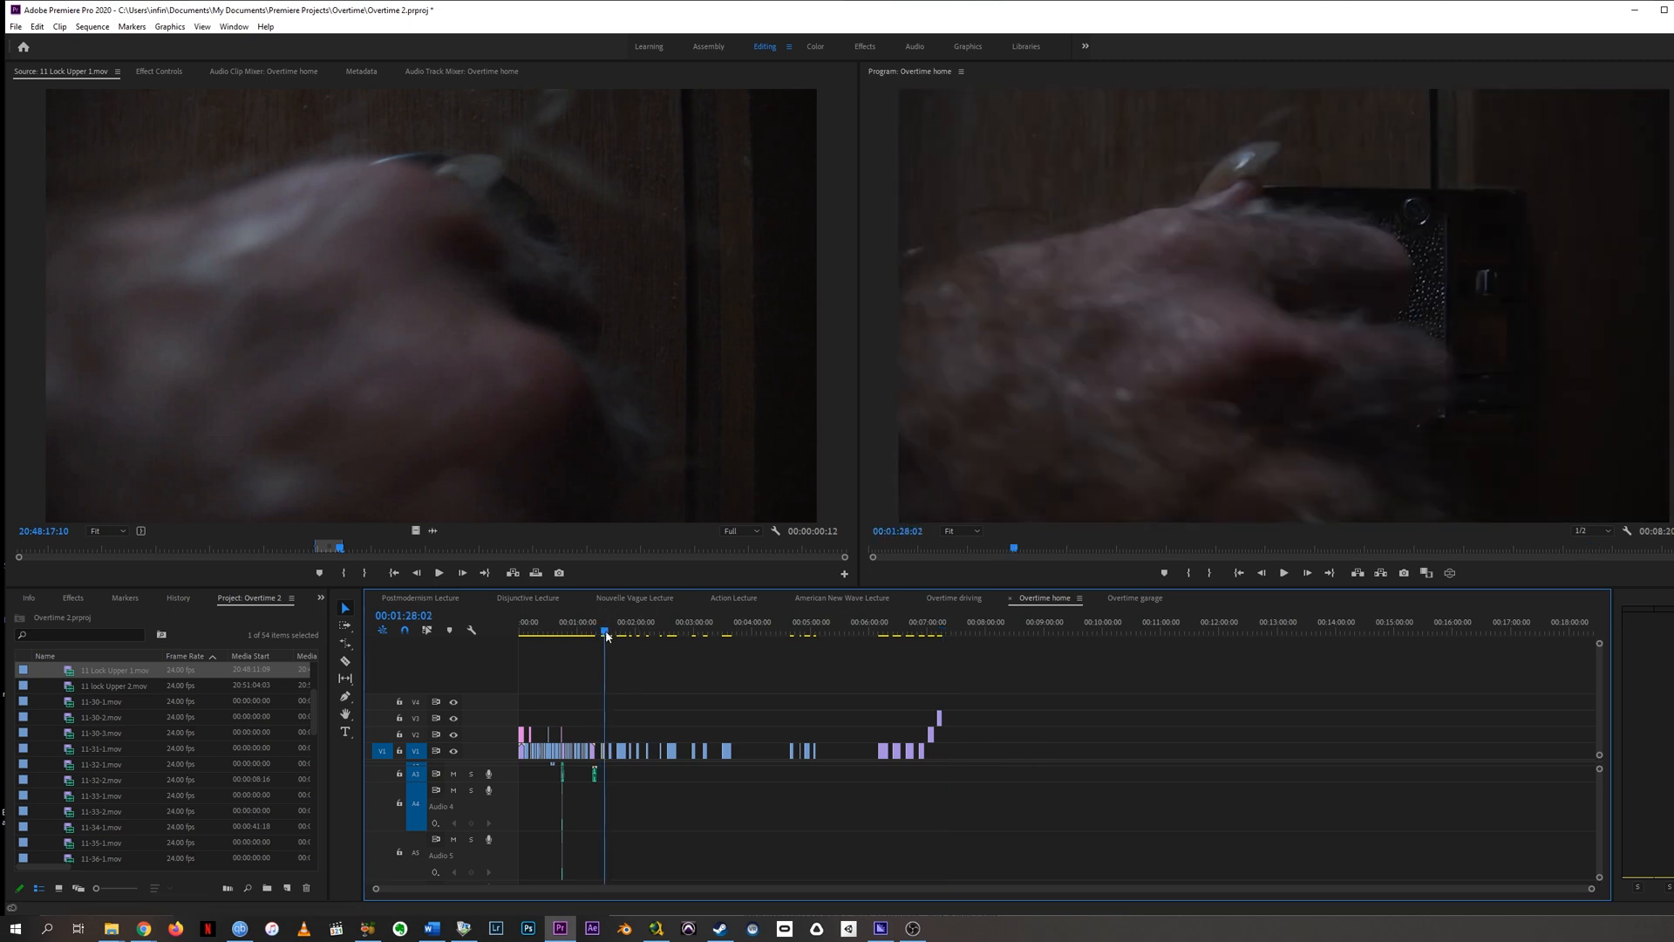
{"action": "key", "text": "equal"}
{"action": "key", "text": "equal"}
{"action": "key", "text": "equal"}
{"action": "key", "text": "equal"}
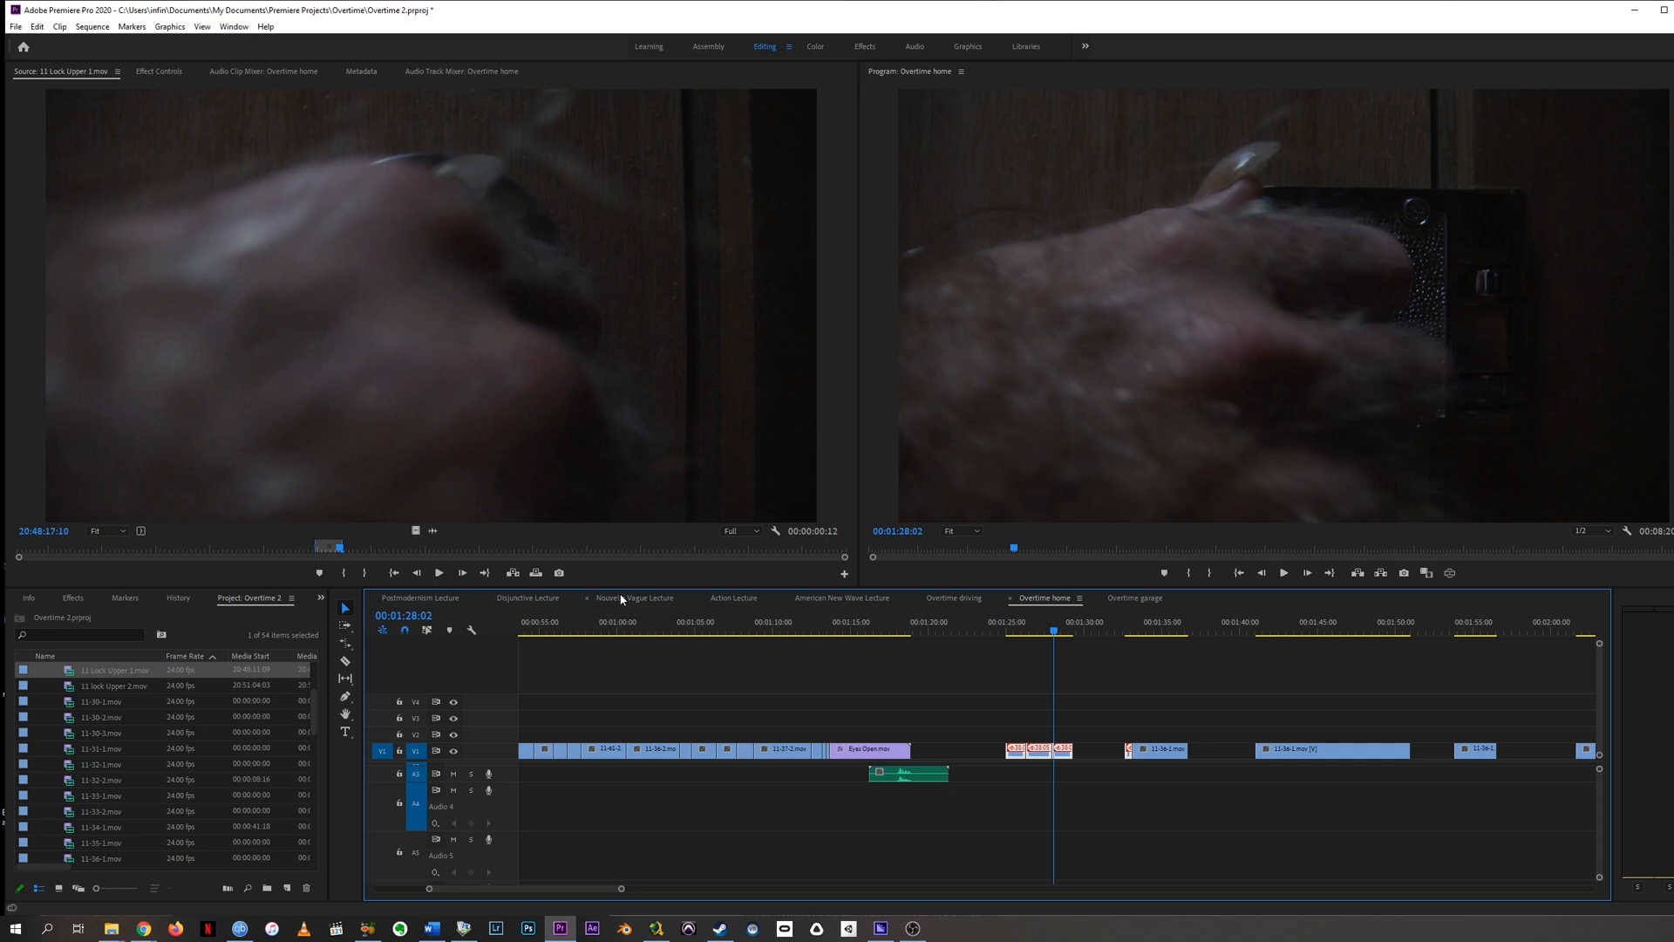
{"action": "key", "text": "minus"}
{"action": "key", "text": "minus"}
{"action": "key", "text": "minus"}
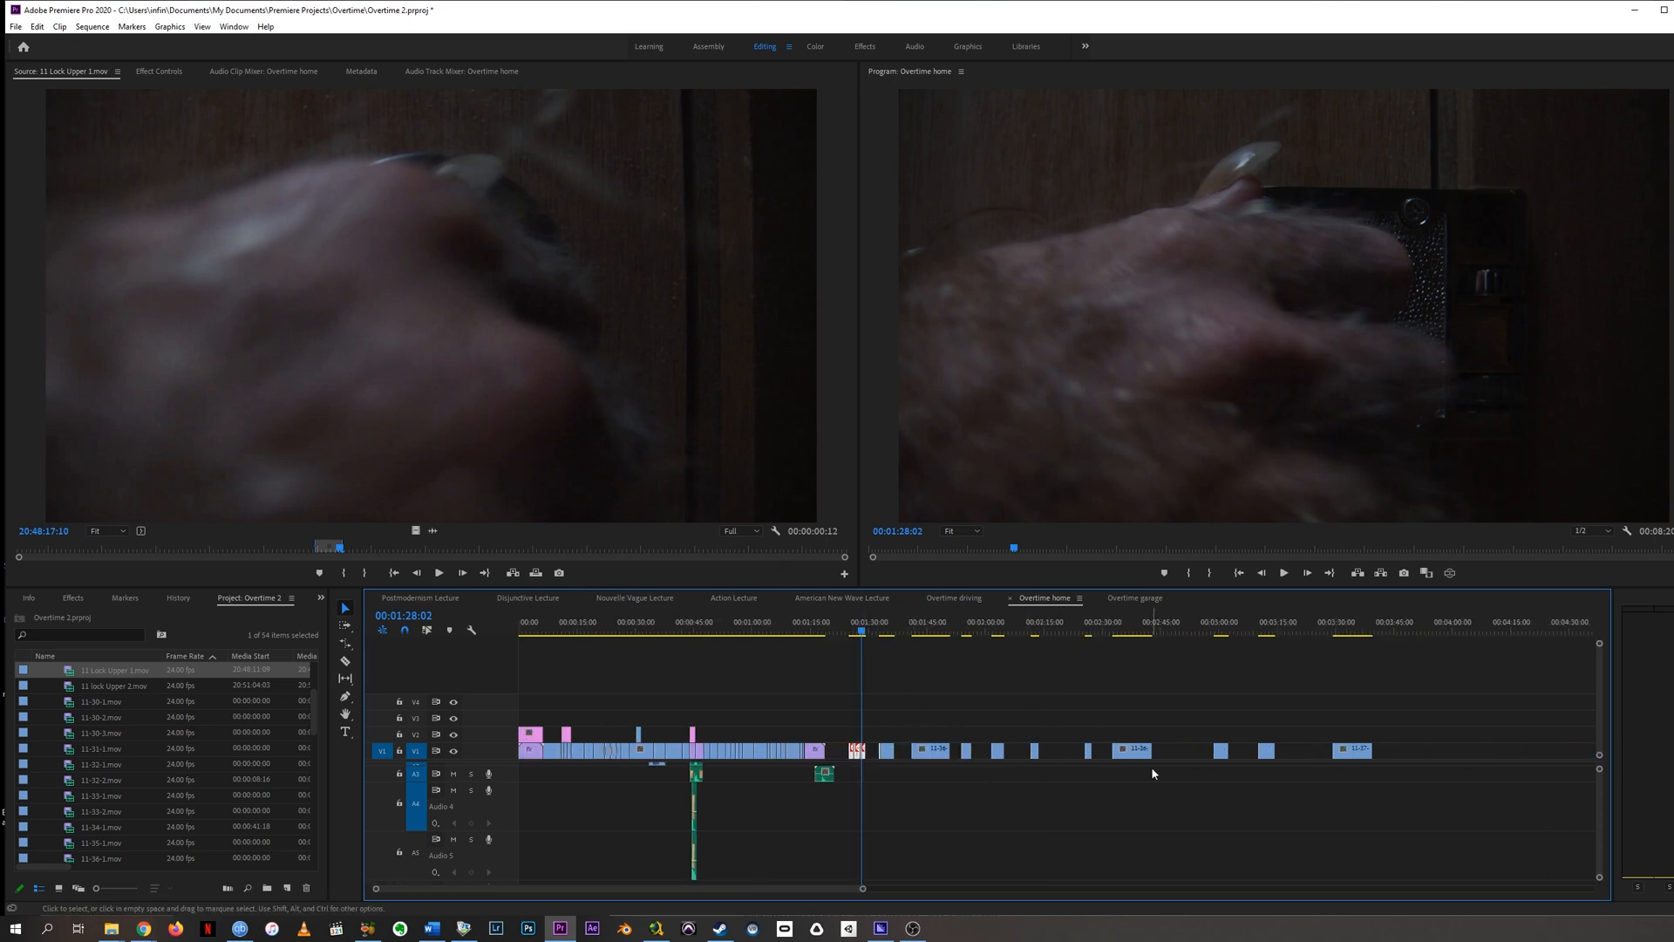
- Examine the dark doorway shot near 00:01:34 and scrub through the lower lock close-ups up to 00:01:29
{"action": "left_click_drag", "start_coordinate": [939, 751], "coordinate": [940, 734]}
{"action": "key", "text": "minus"}
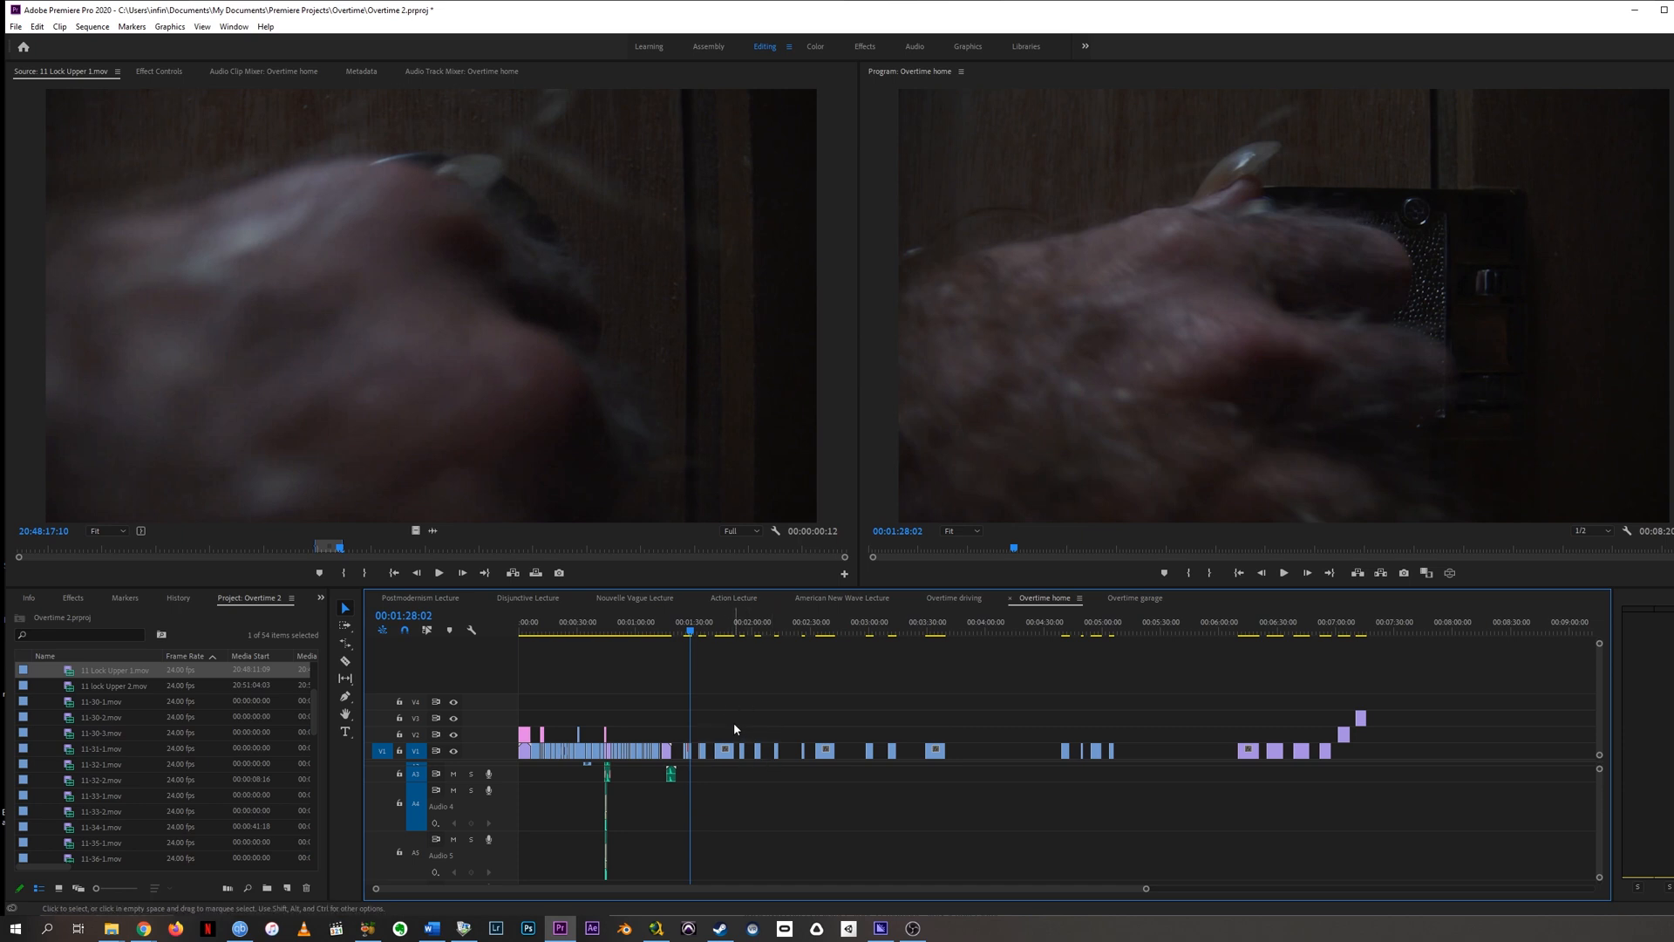
{"action": "left_click_drag", "start_coordinate": [697, 630], "coordinate": [703, 630]}
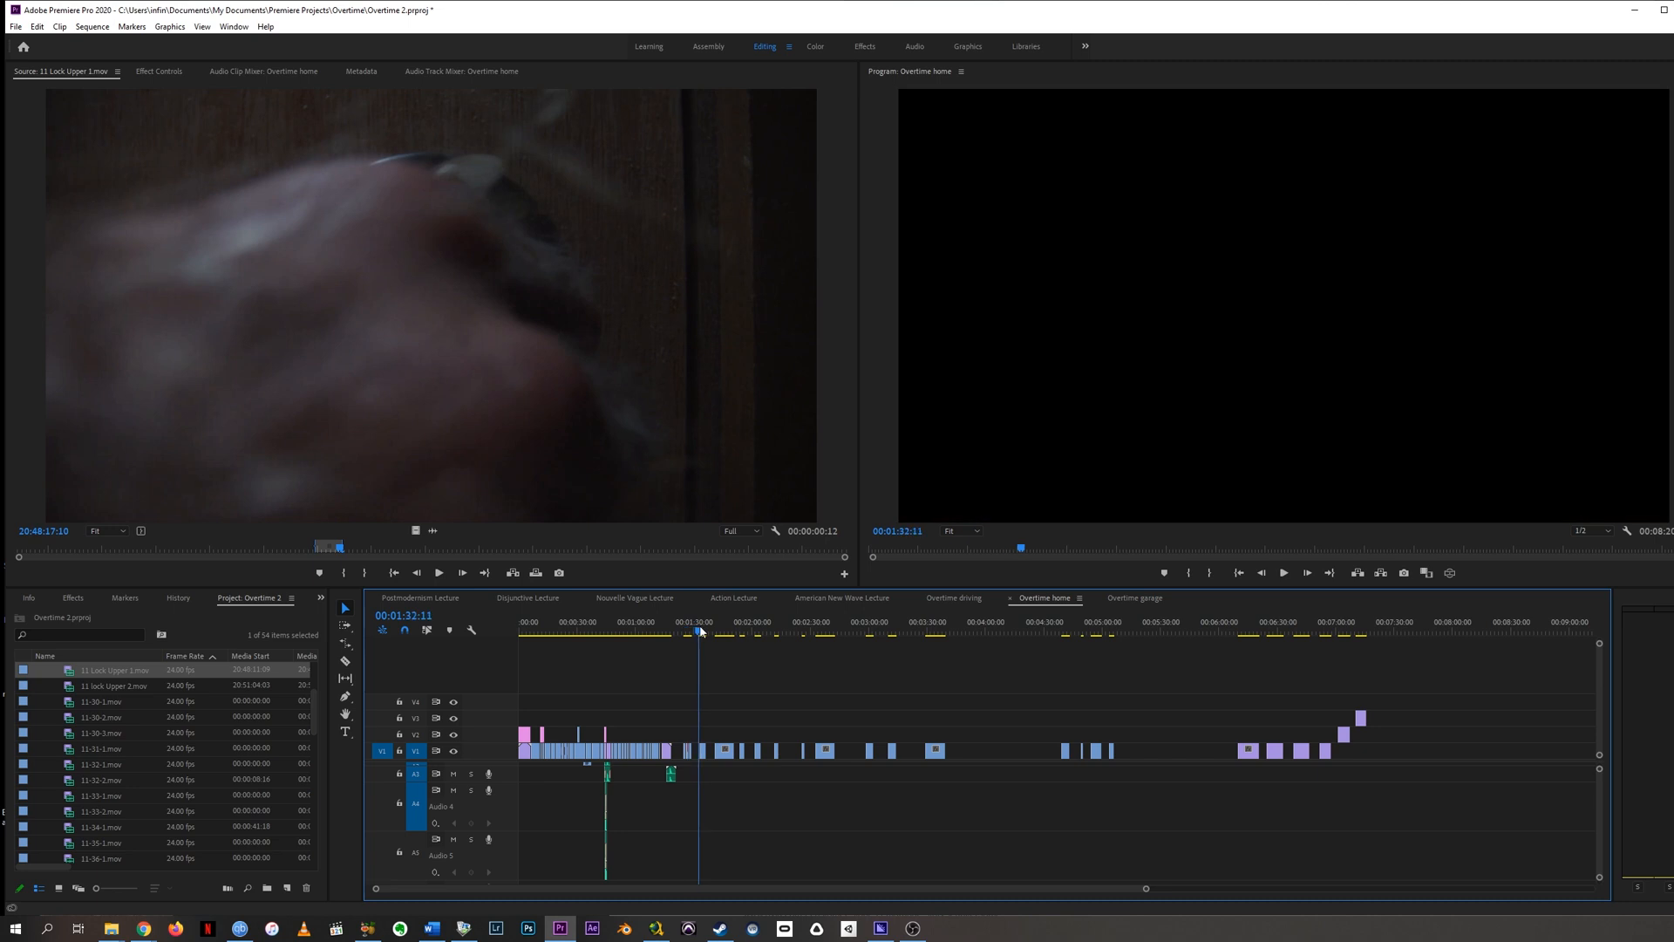
{"action": "key", "text": "equal"}
{"action": "key", "text": "equal"}
{"action": "key", "text": "equal"}
{"action": "key", "text": "equal"}
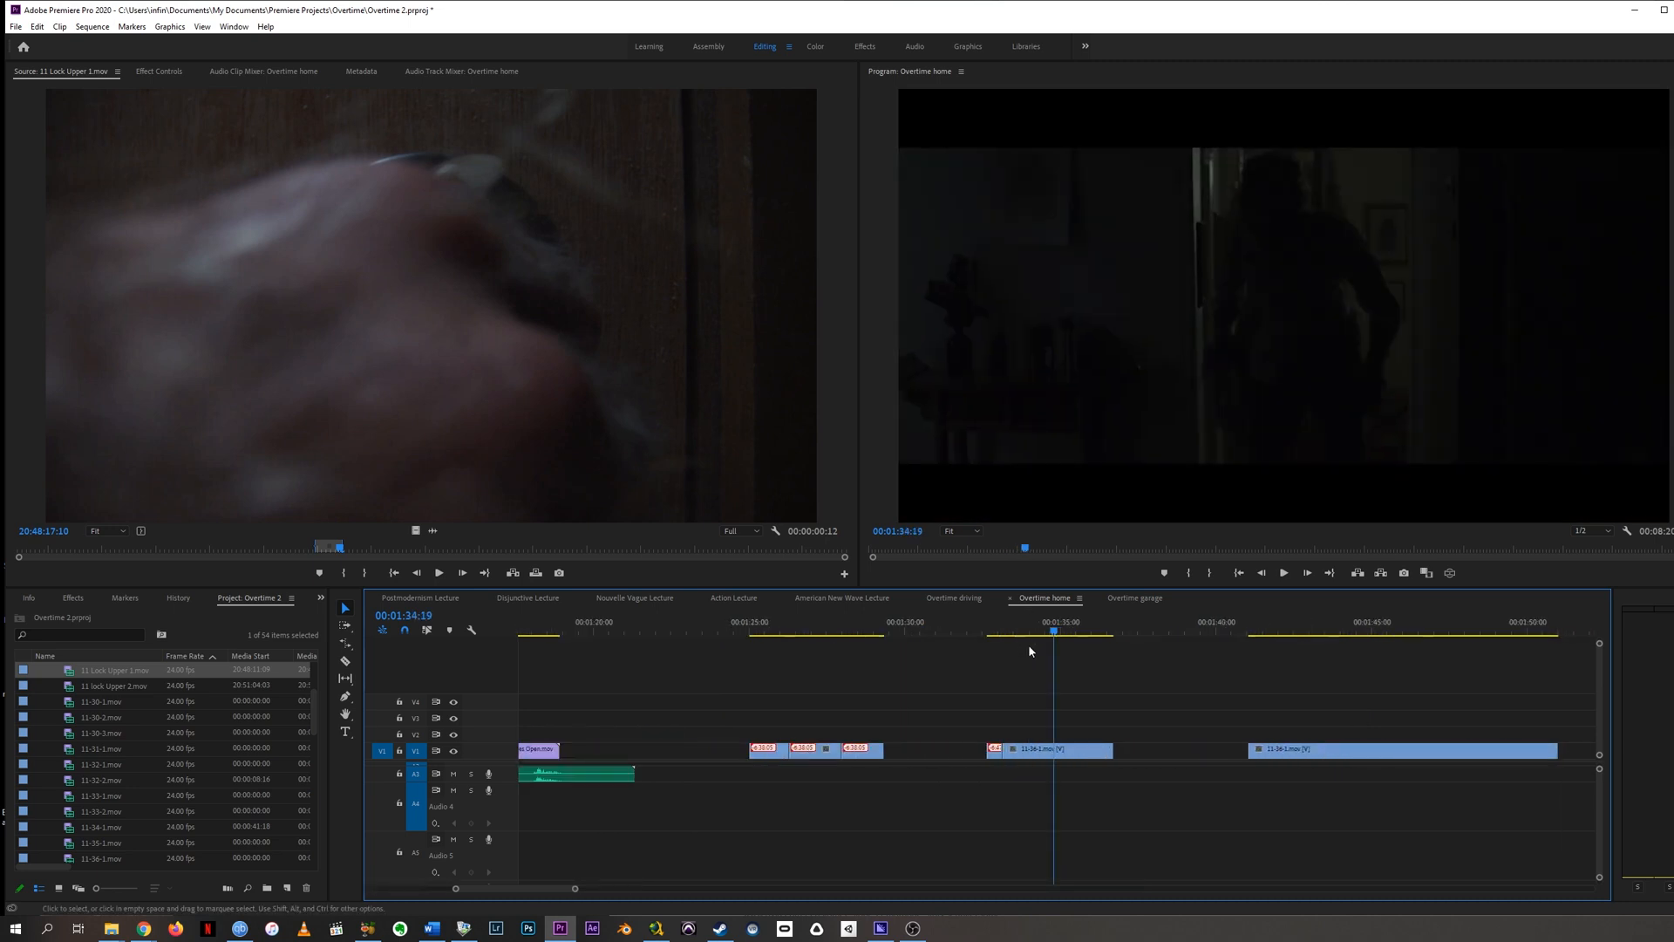
{"action": "left_click", "coordinate": [765, 627]}
{"action": "left_click_drag", "start_coordinate": [767, 627], "coordinate": [870, 634]}
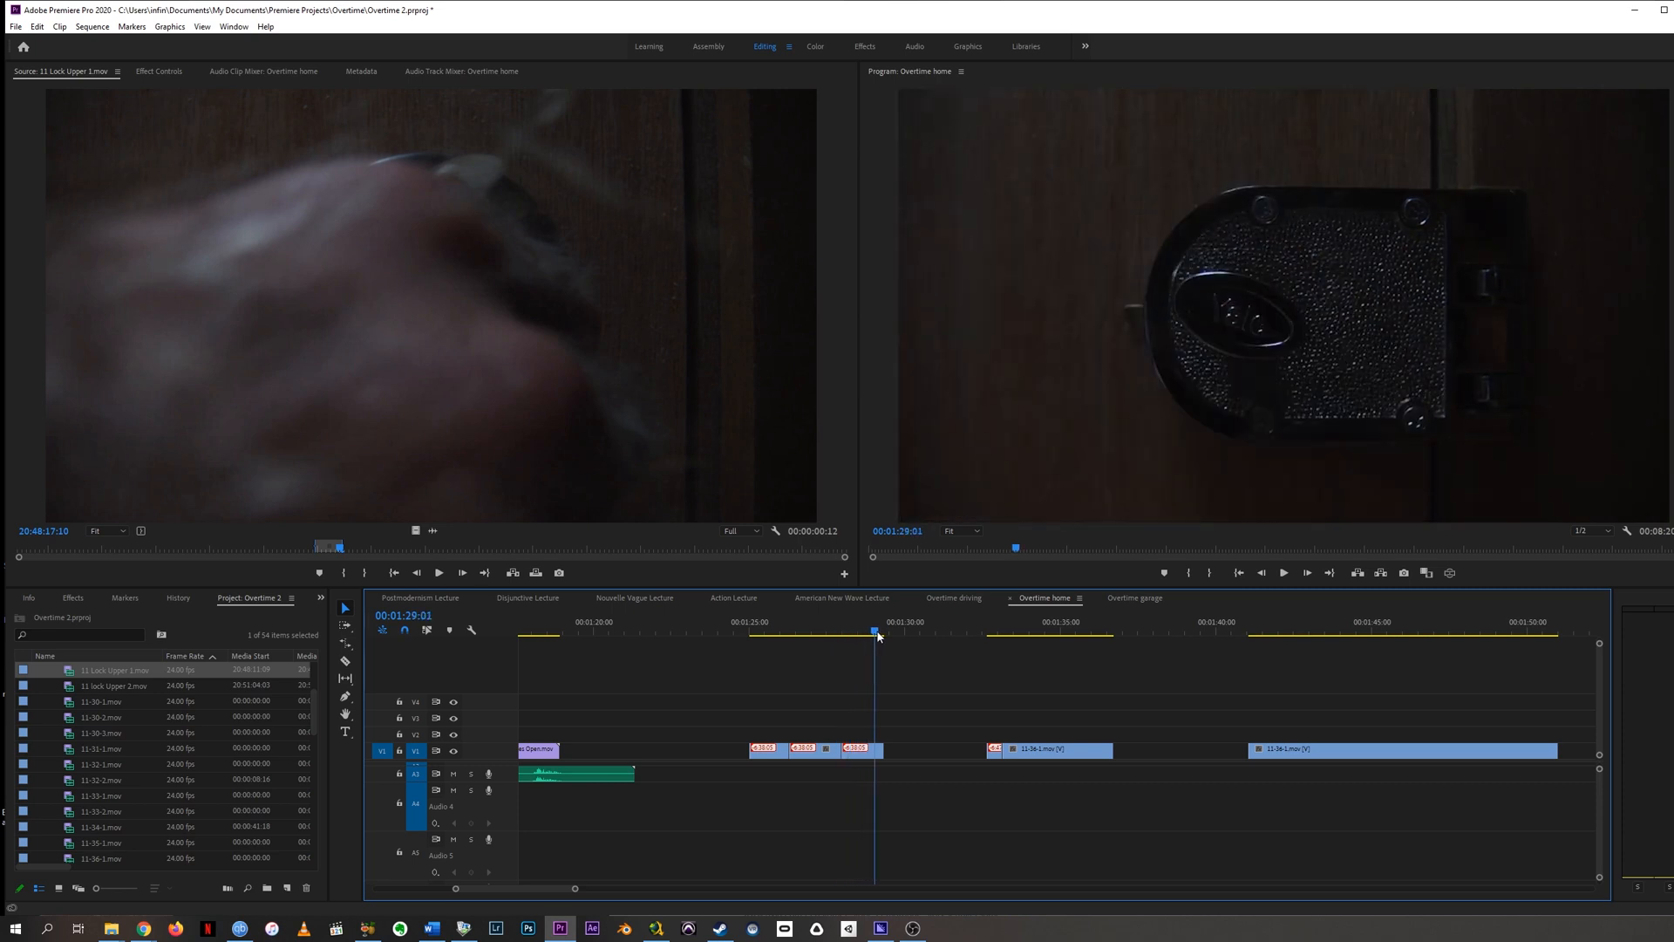
- Examine the lower lock close-ups around 00:01:27, and scrub the whole home sequence from its opening to 00:01:17:12
{"action": "left_click", "coordinate": [873, 755]}
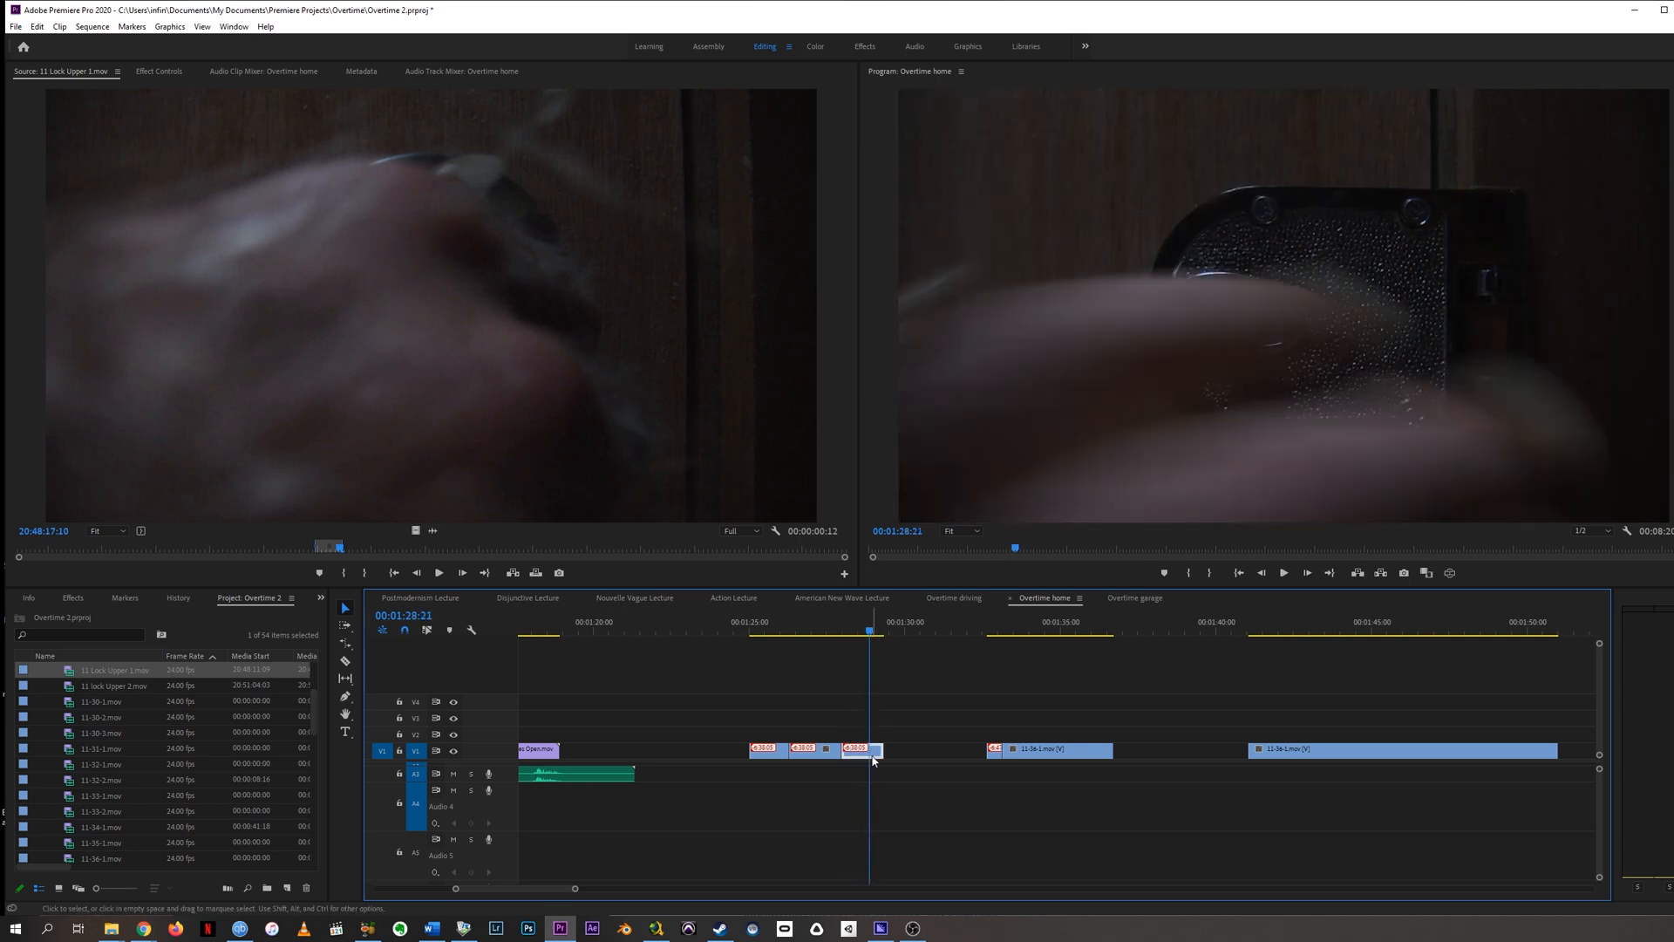
{"action": "left_click_drag", "start_coordinate": [816, 751], "coordinate": [765, 672]}
{"action": "key", "text": "minus"}
{"action": "key", "text": "minus"}
{"action": "key", "text": "minus"}
{"action": "left_click_drag", "start_coordinate": [526, 750], "coordinate": [955, 740]}
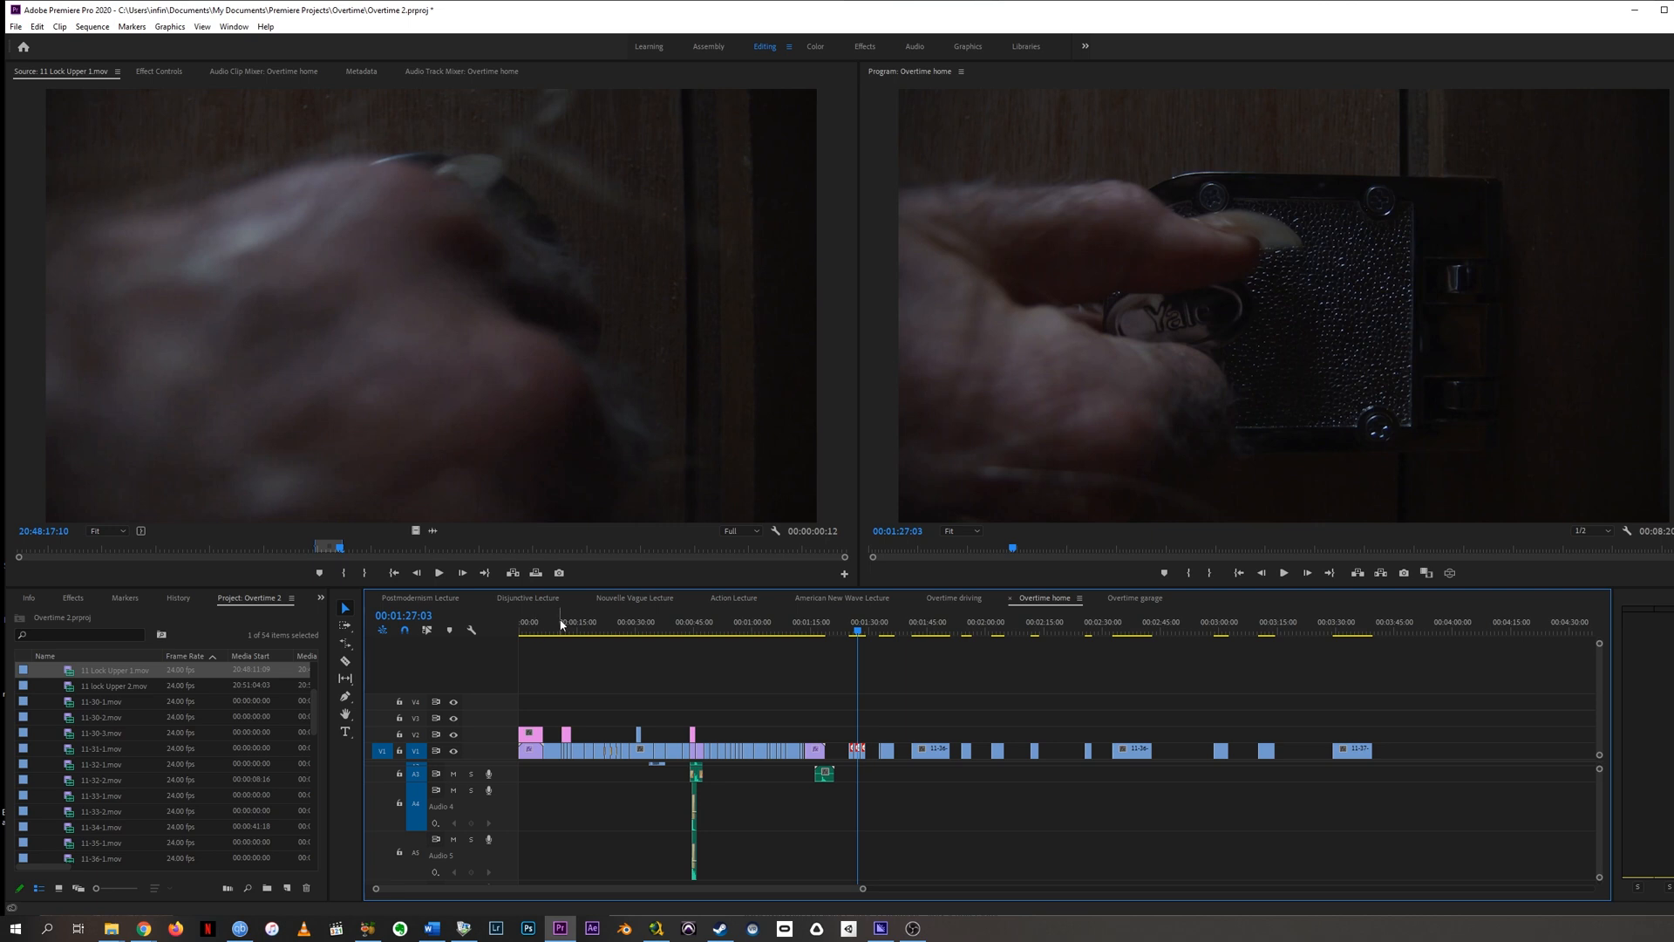
{"action": "left_click_drag", "start_coordinate": [537, 624], "coordinate": [822, 615]}
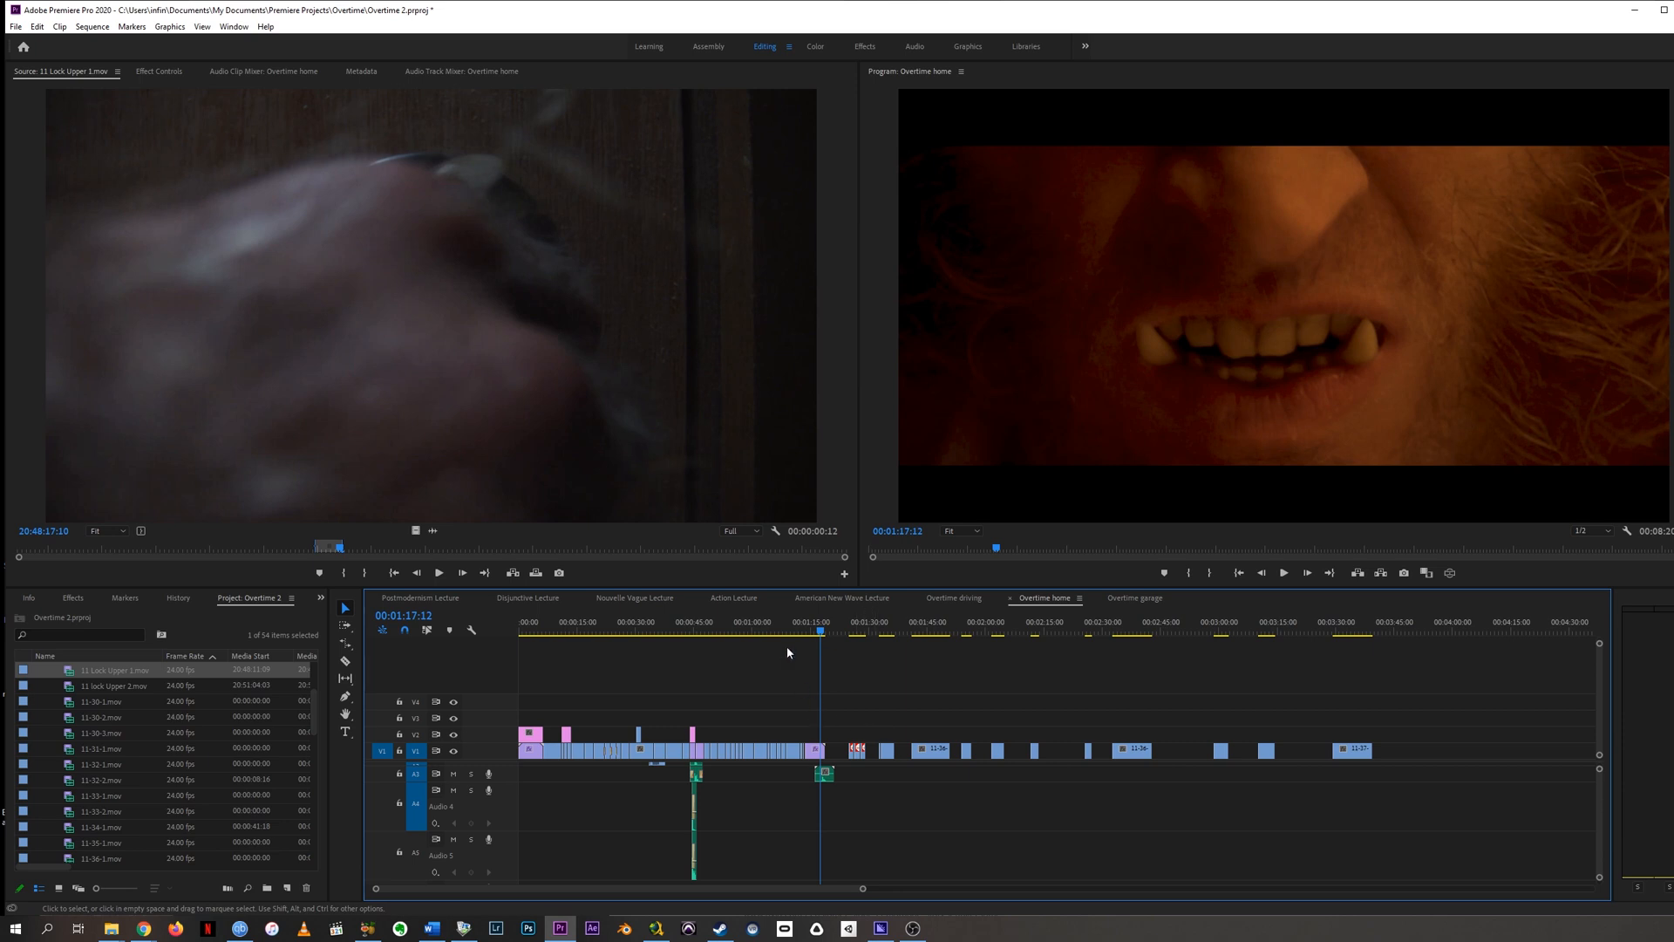
- Switch to the Overtime driving sequence and scrub through its separated groups of shots up to 00:07:26:19
{"action": "left_click", "coordinate": [953, 599]}
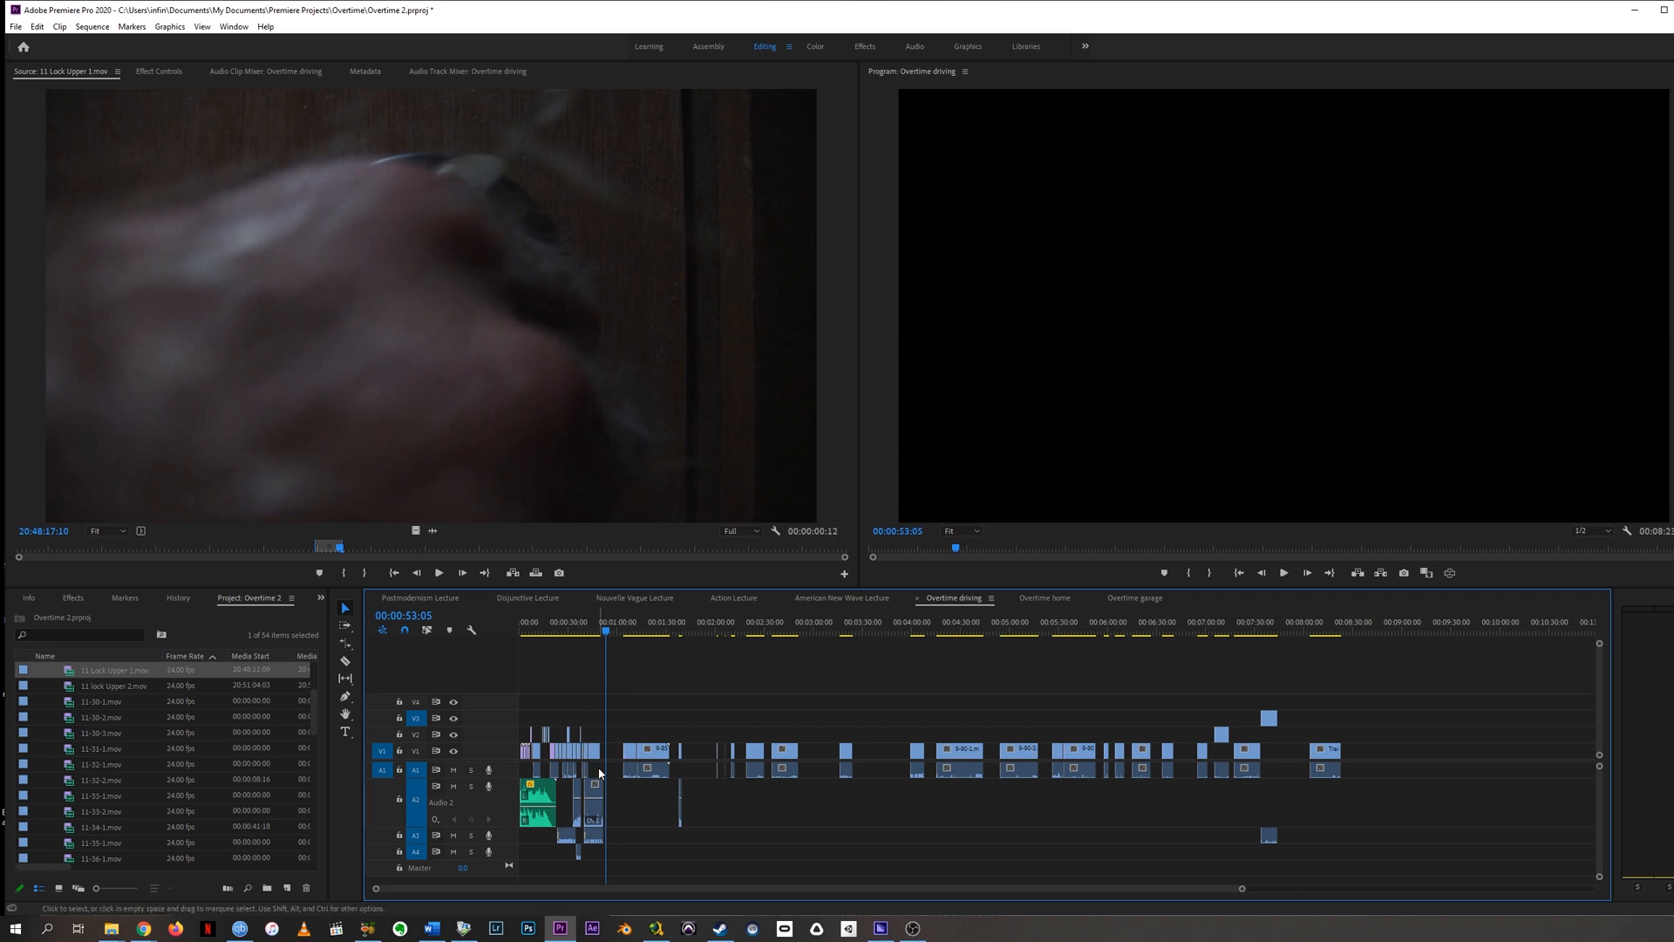
{"action": "left_click_drag", "start_coordinate": [823, 624], "coordinate": [1092, 626]}
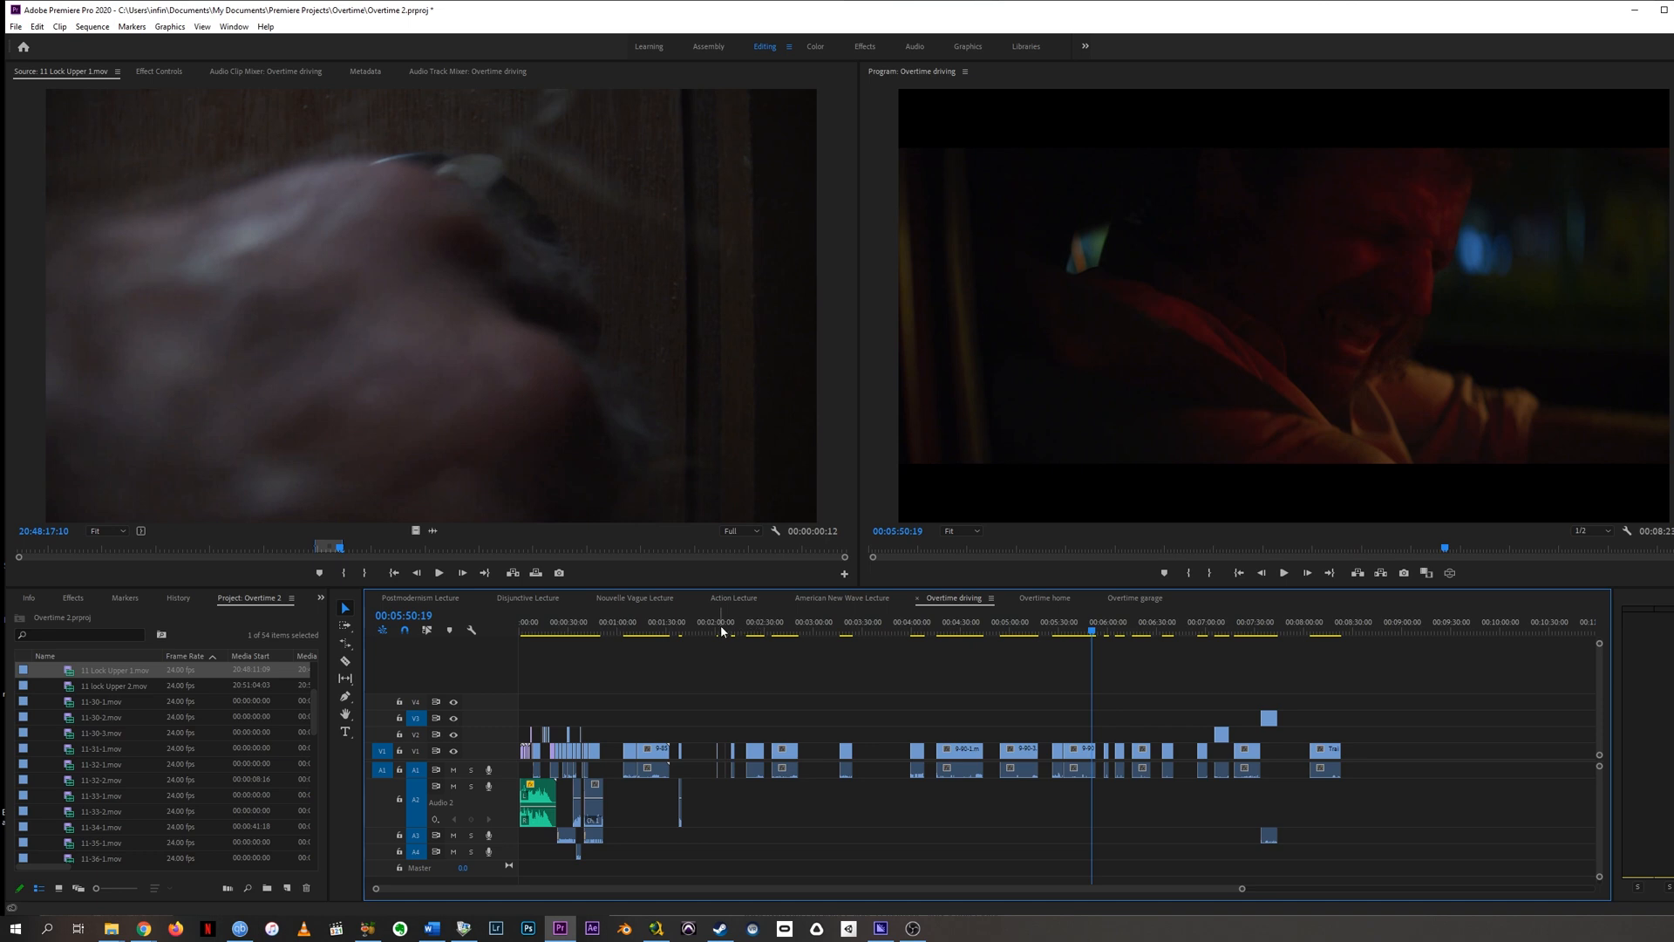
{"action": "left_click_drag", "start_coordinate": [720, 624], "coordinate": [852, 629]}
{"action": "left_click_drag", "start_coordinate": [1195, 624], "coordinate": [1250, 610]}
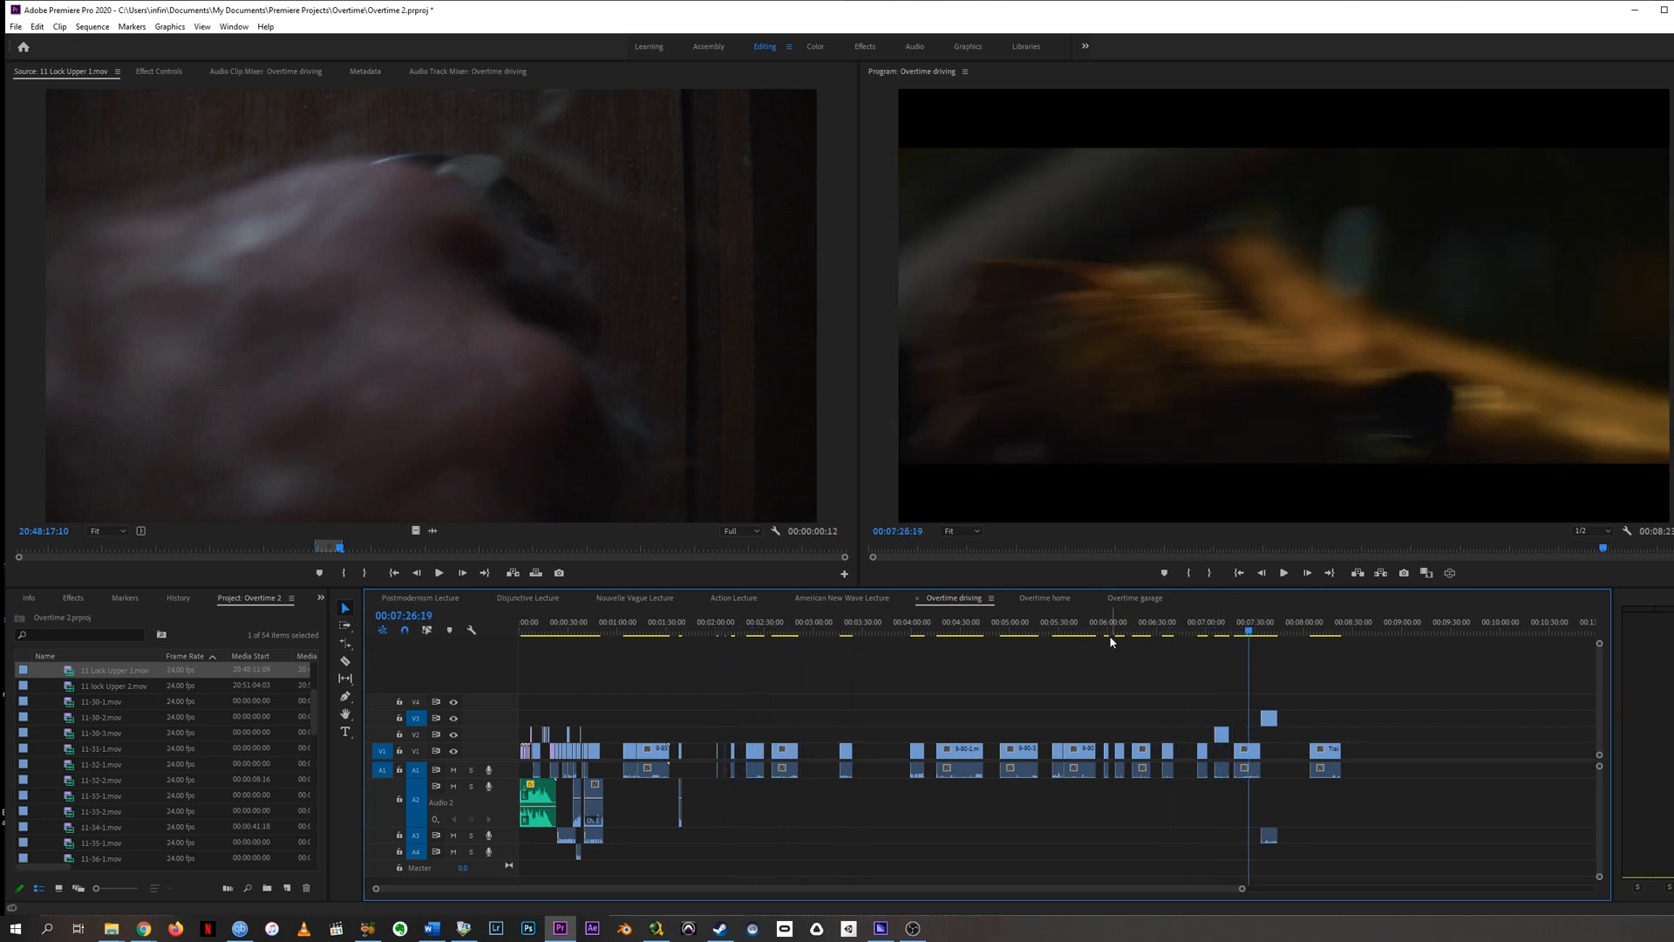
- Label the driving clips between about 00:04:55 and 00:05:50 with the Mango colour and check the group at 00:05:02:19
{"action": "left_click_drag", "start_coordinate": [1008, 711], "coordinate": [1086, 785]}
{"action": "right_click", "coordinate": [1027, 755]}
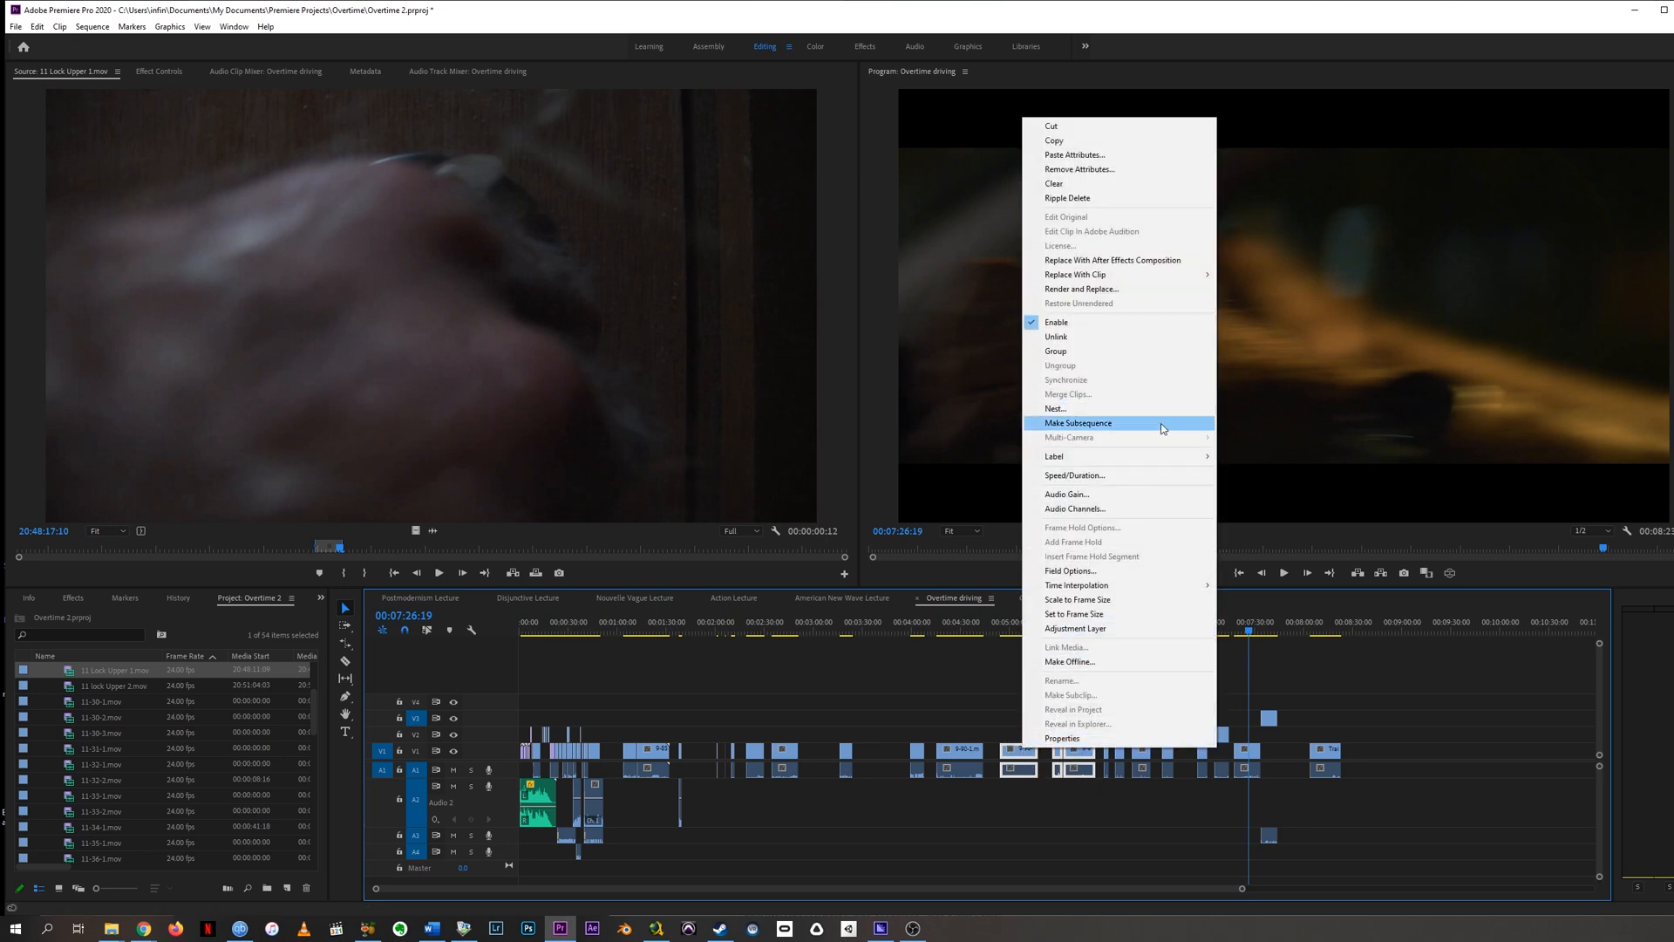
{"action": "mouse_move", "coordinate": [1156, 454]}
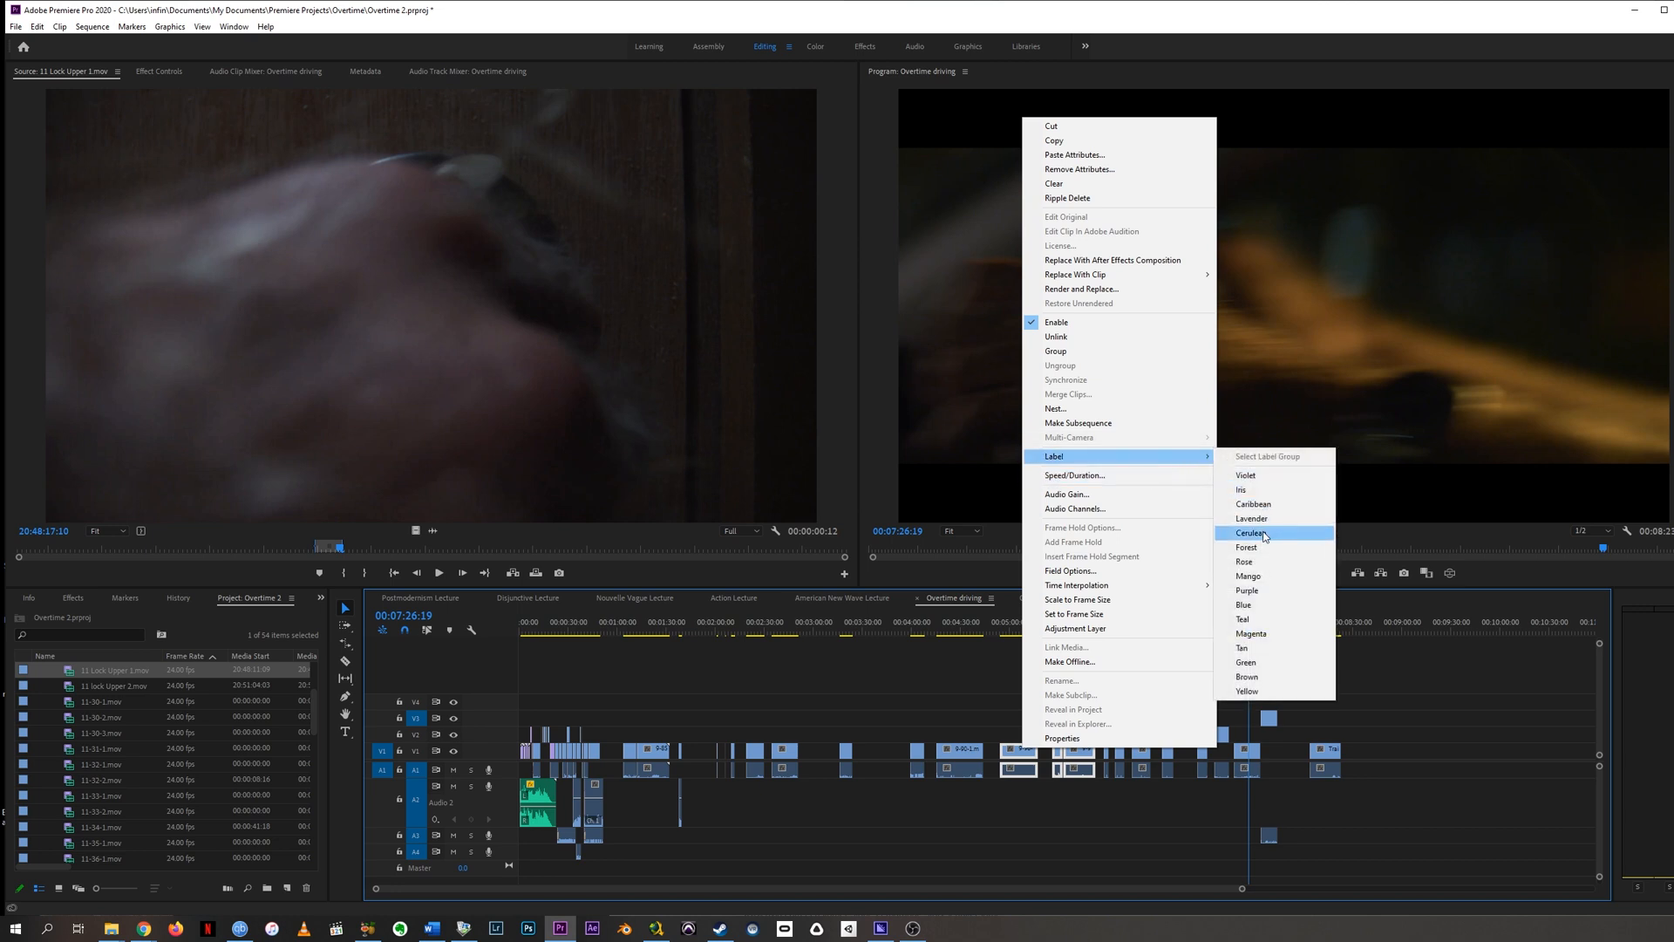
{"action": "left_click", "coordinate": [1264, 580]}
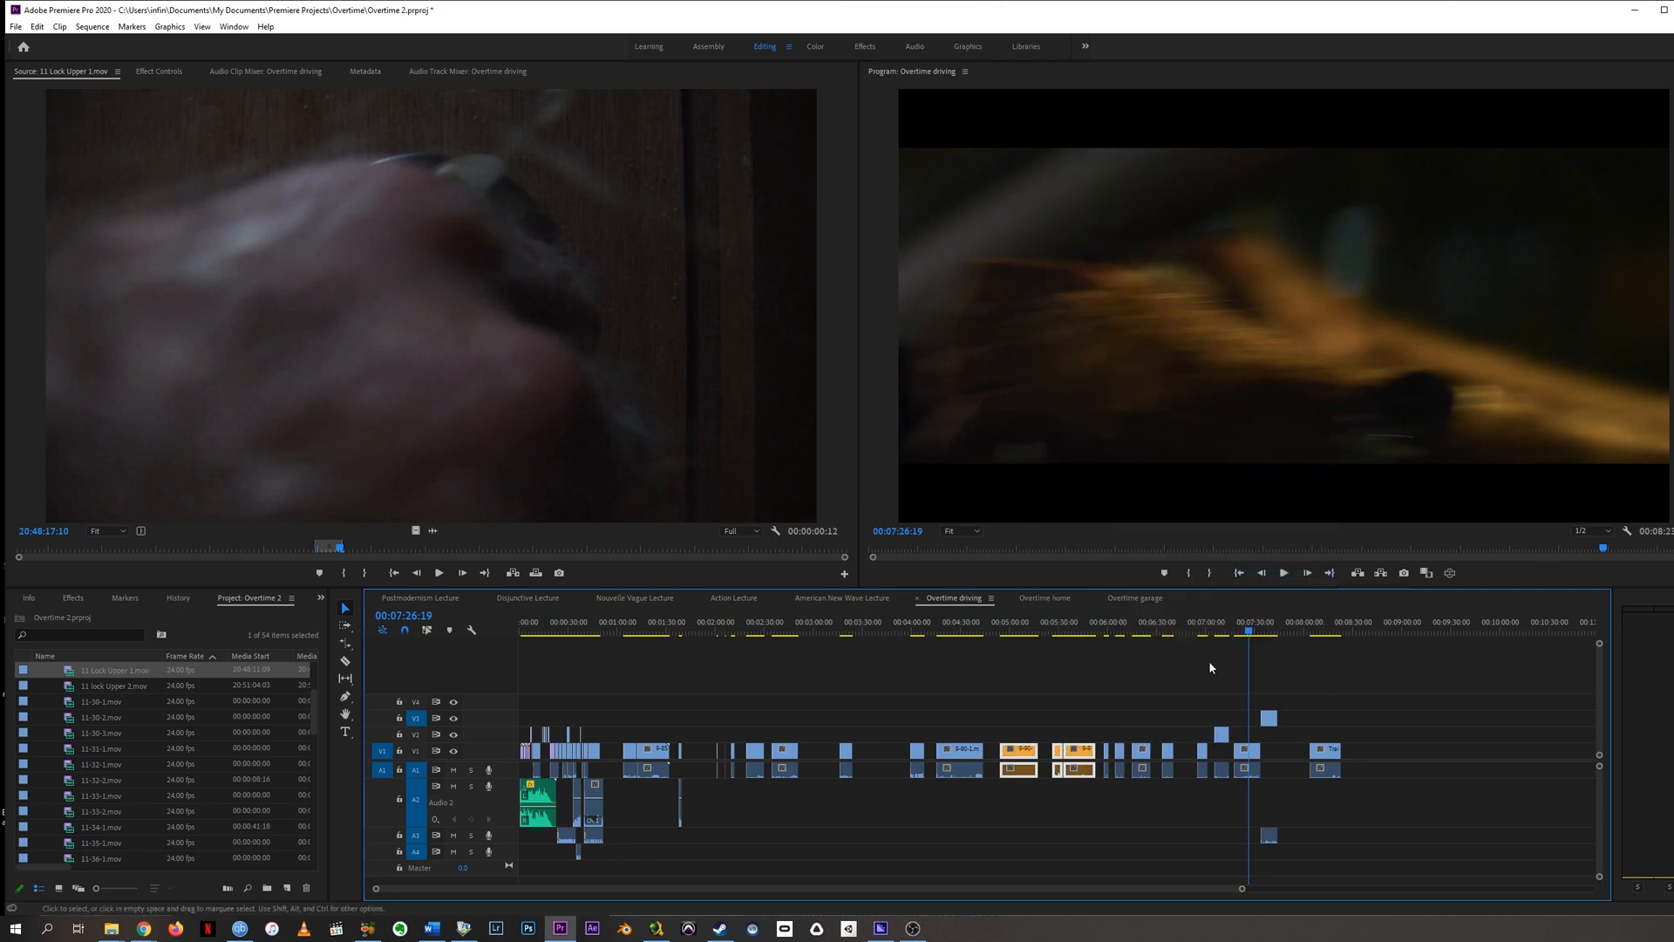
{"action": "left_click", "coordinate": [1059, 690]}
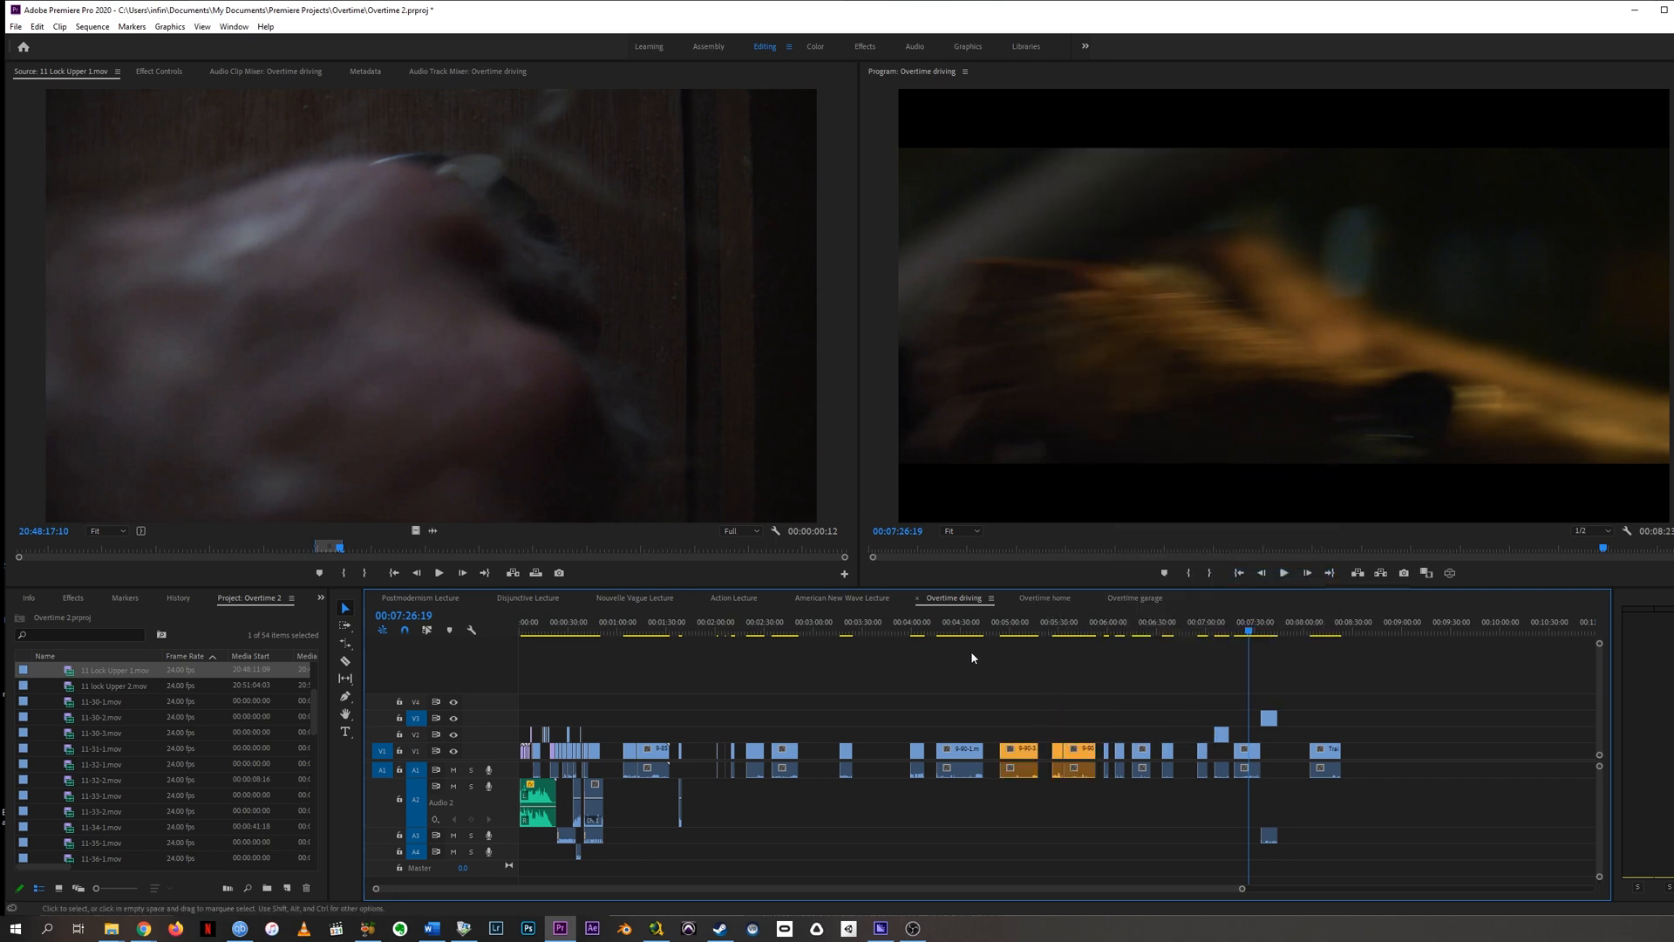
{"action": "left_click", "coordinate": [1014, 633]}
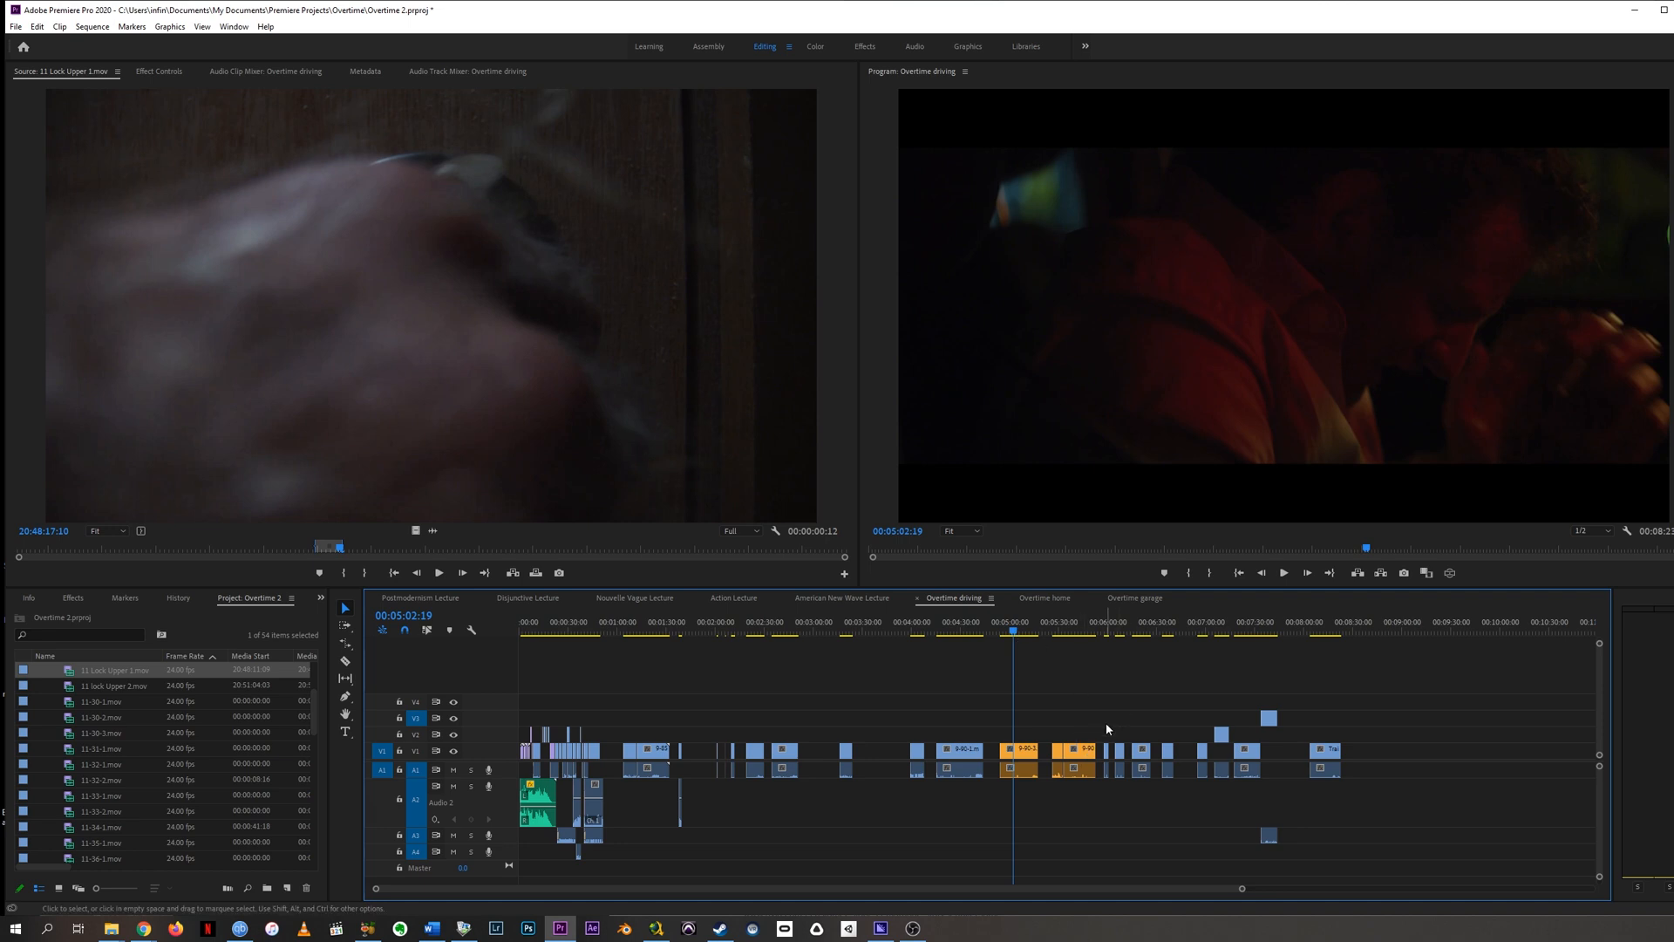
- Label the three clips following the orange group, around 00:06:00, with the Forest colour
{"action": "left_click_drag", "start_coordinate": [1108, 729], "coordinate": [1151, 776]}
{"action": "right_click", "coordinate": [1151, 748]}
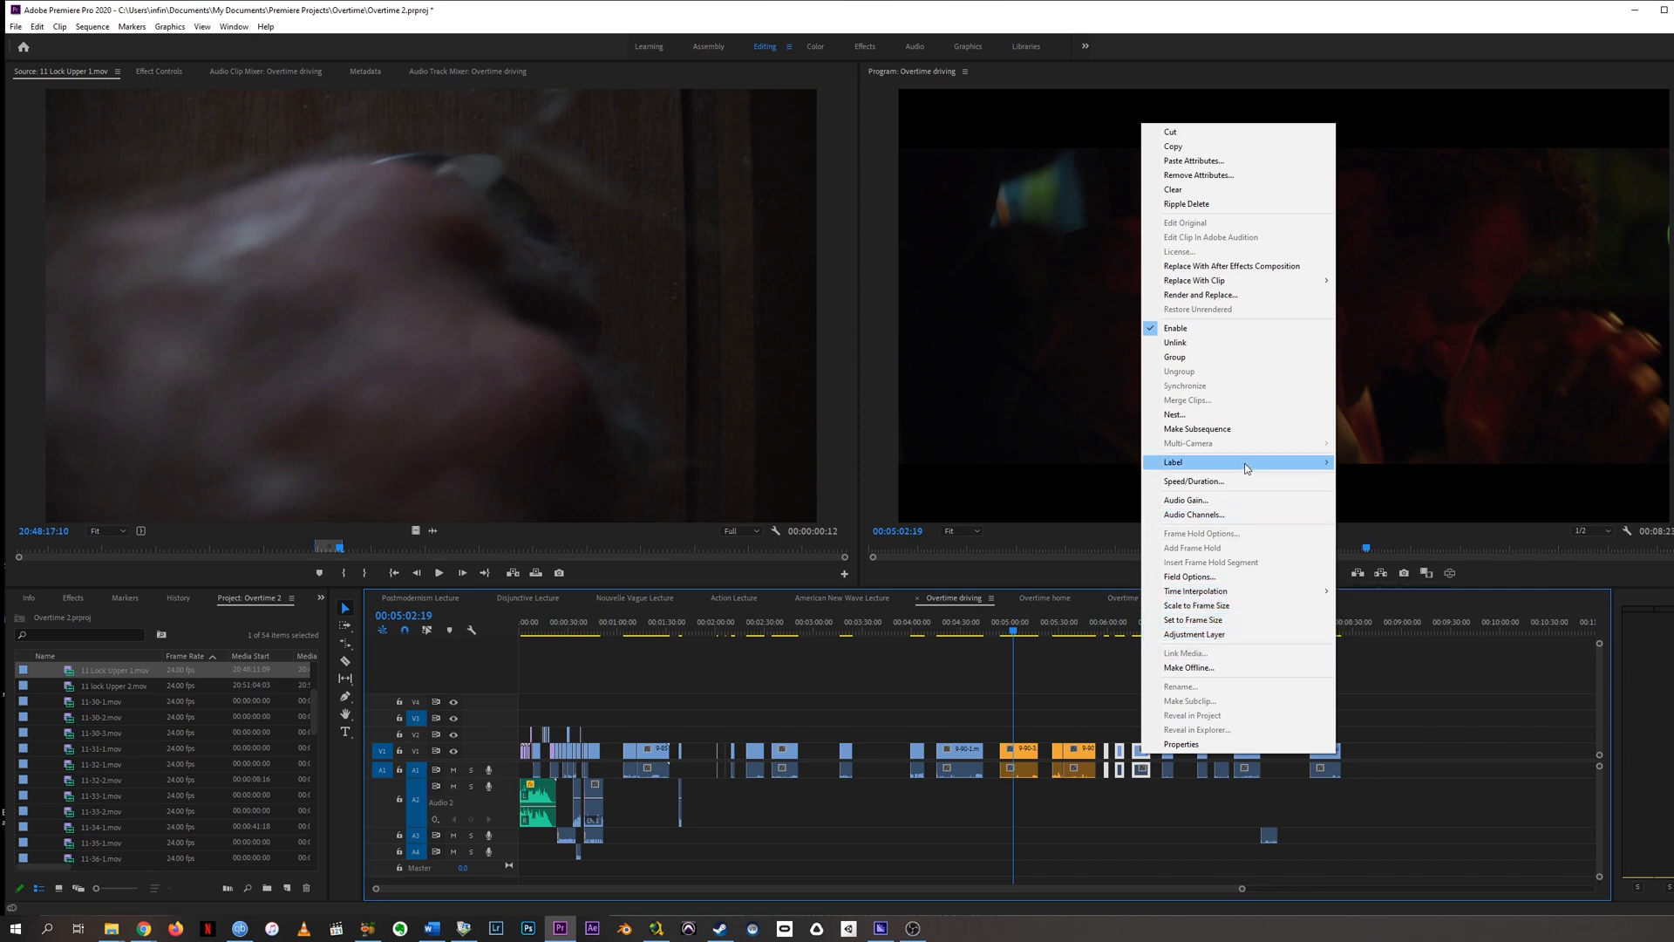
{"action": "mouse_move", "coordinate": [1274, 462]}
{"action": "left_click", "coordinate": [1363, 559]}
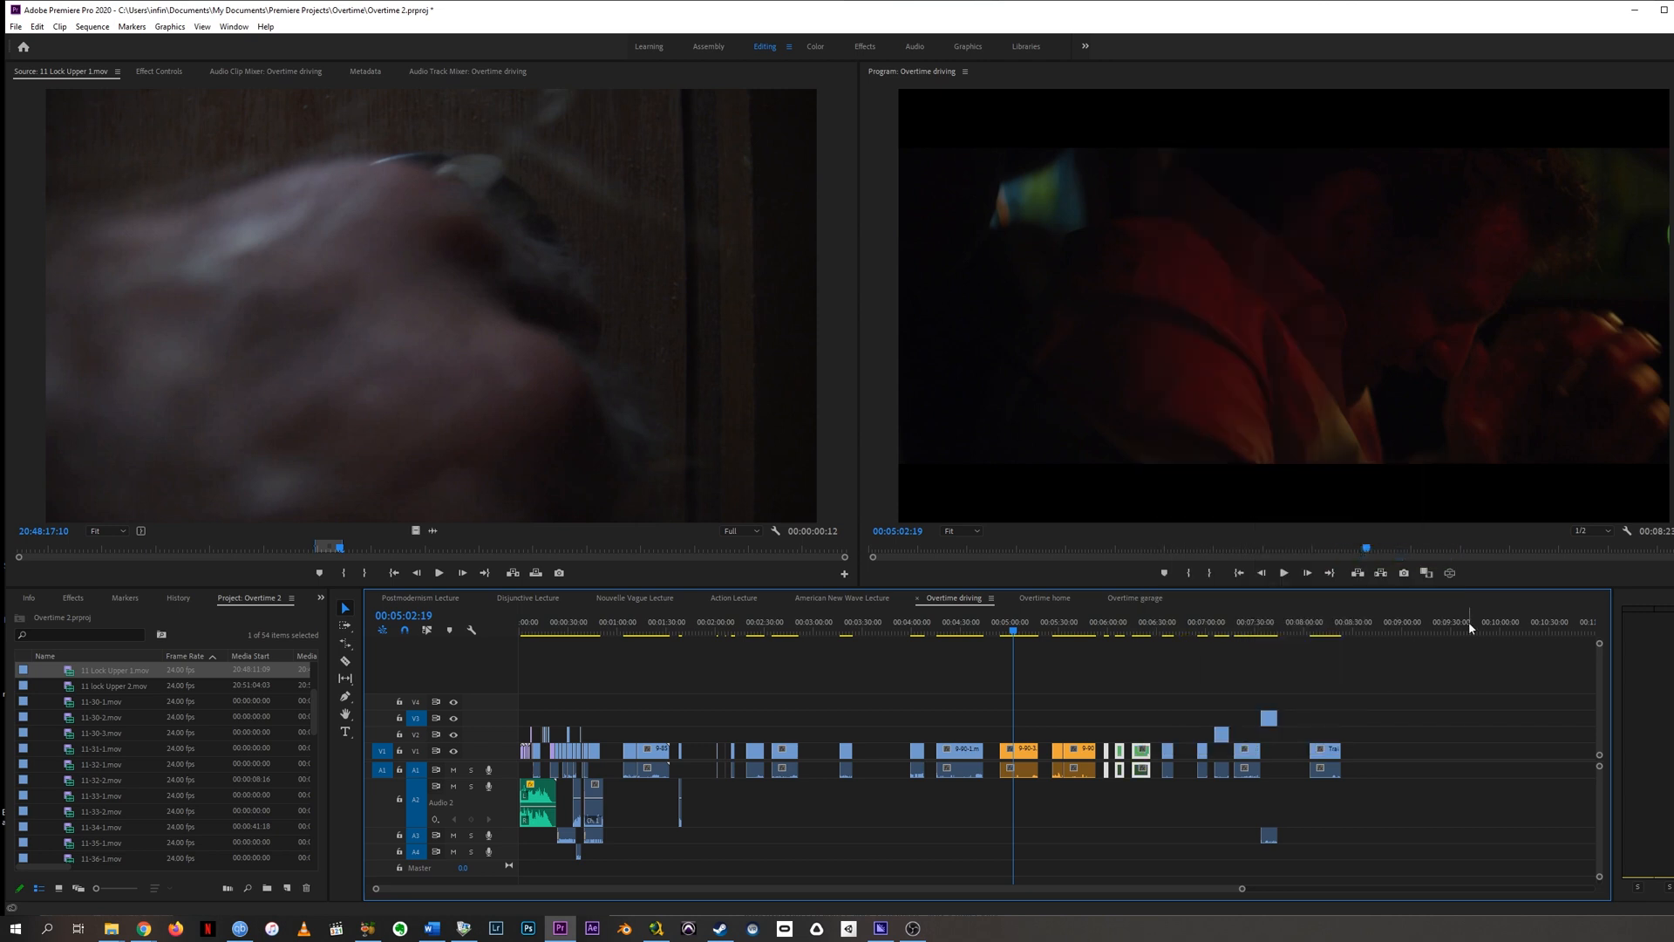
{"action": "left_click", "coordinate": [1163, 716]}
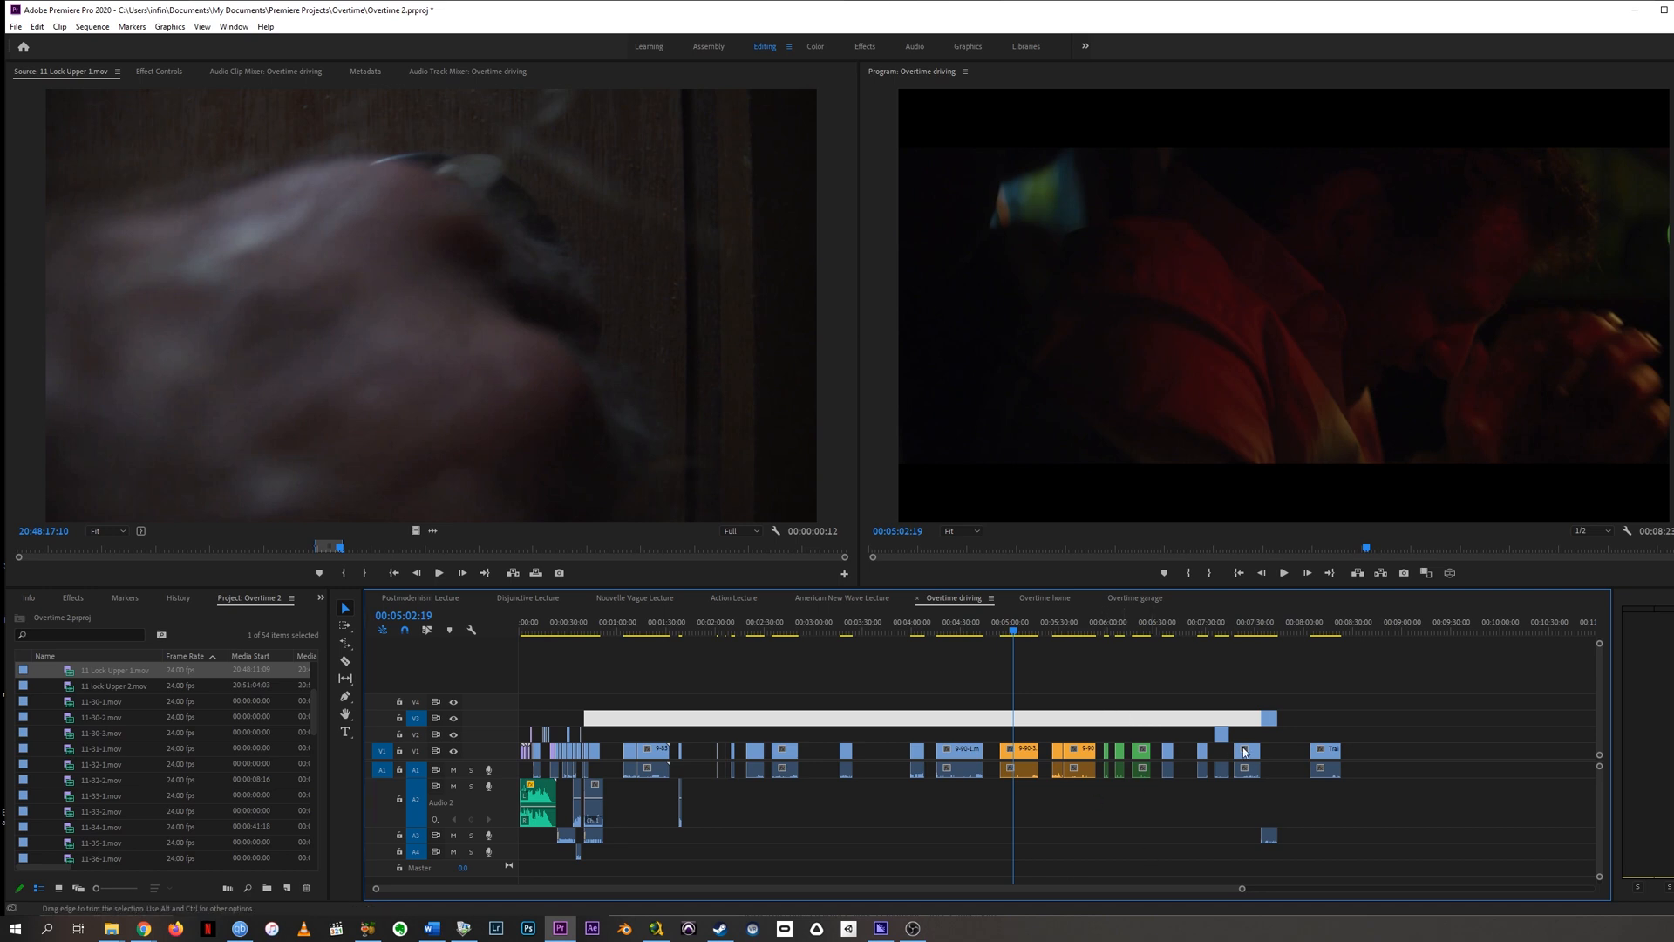
- Add sequence markers at the start of the orange clips (00:04:54:10), between them, and at 00:05:51:05
{"action": "left_click", "coordinate": [1000, 625]}
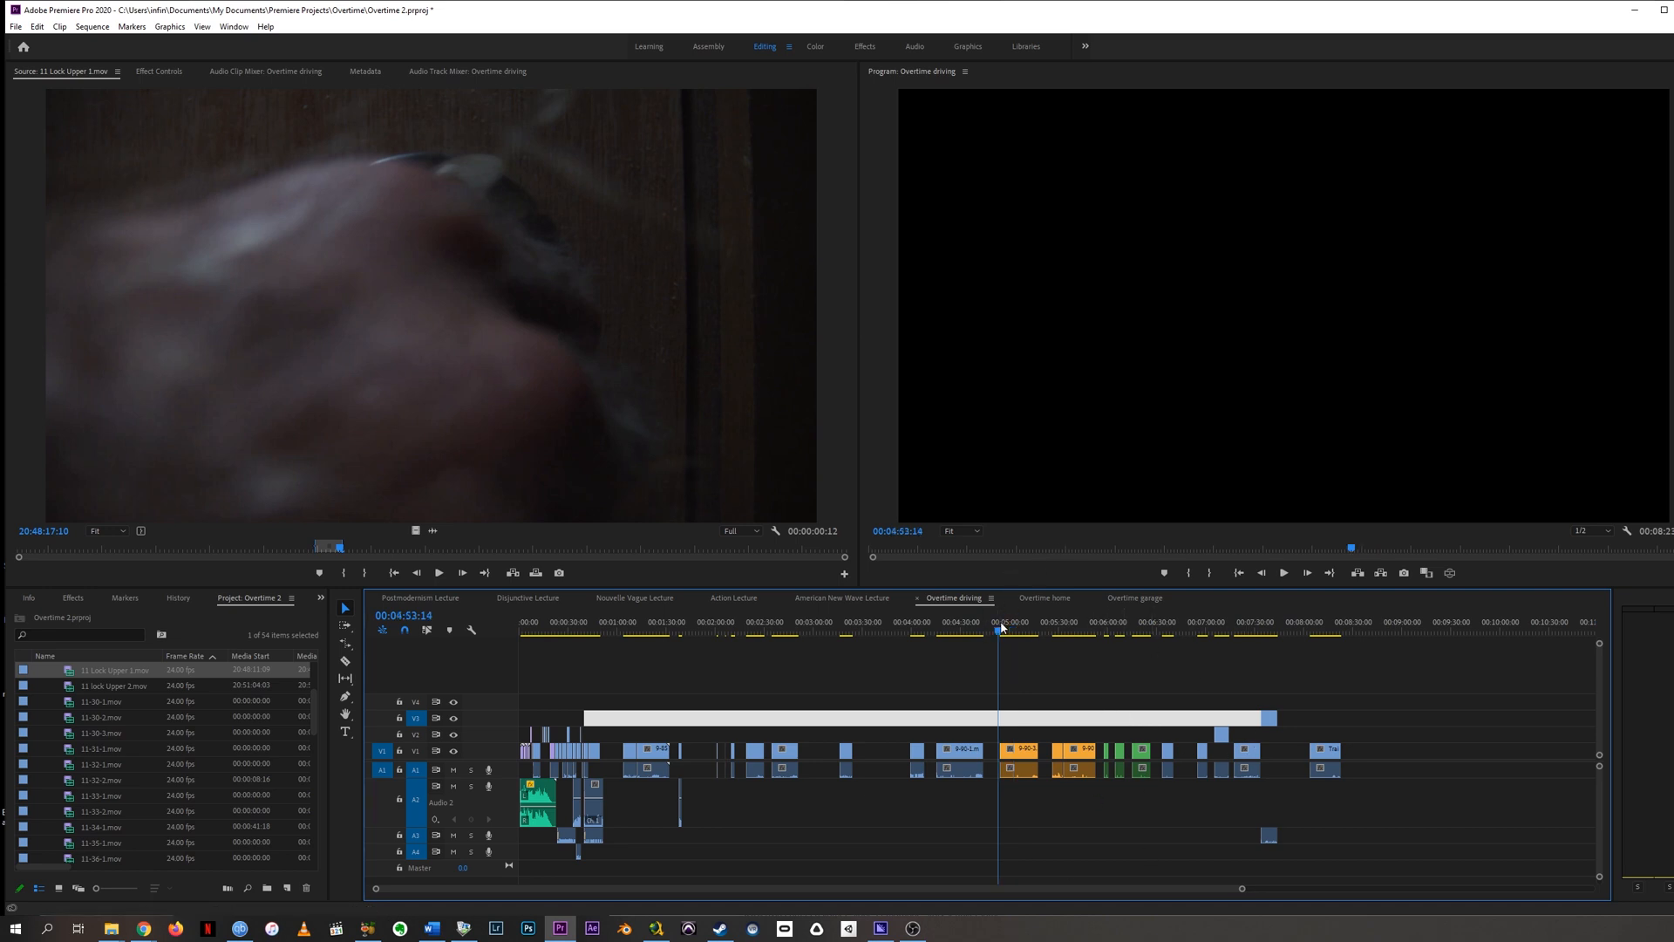
{"action": "left_click", "coordinate": [1001, 625]}
{"action": "left_click_drag", "start_coordinate": [1002, 628], "coordinate": [1002, 638]}
{"action": "key", "text": "m"}
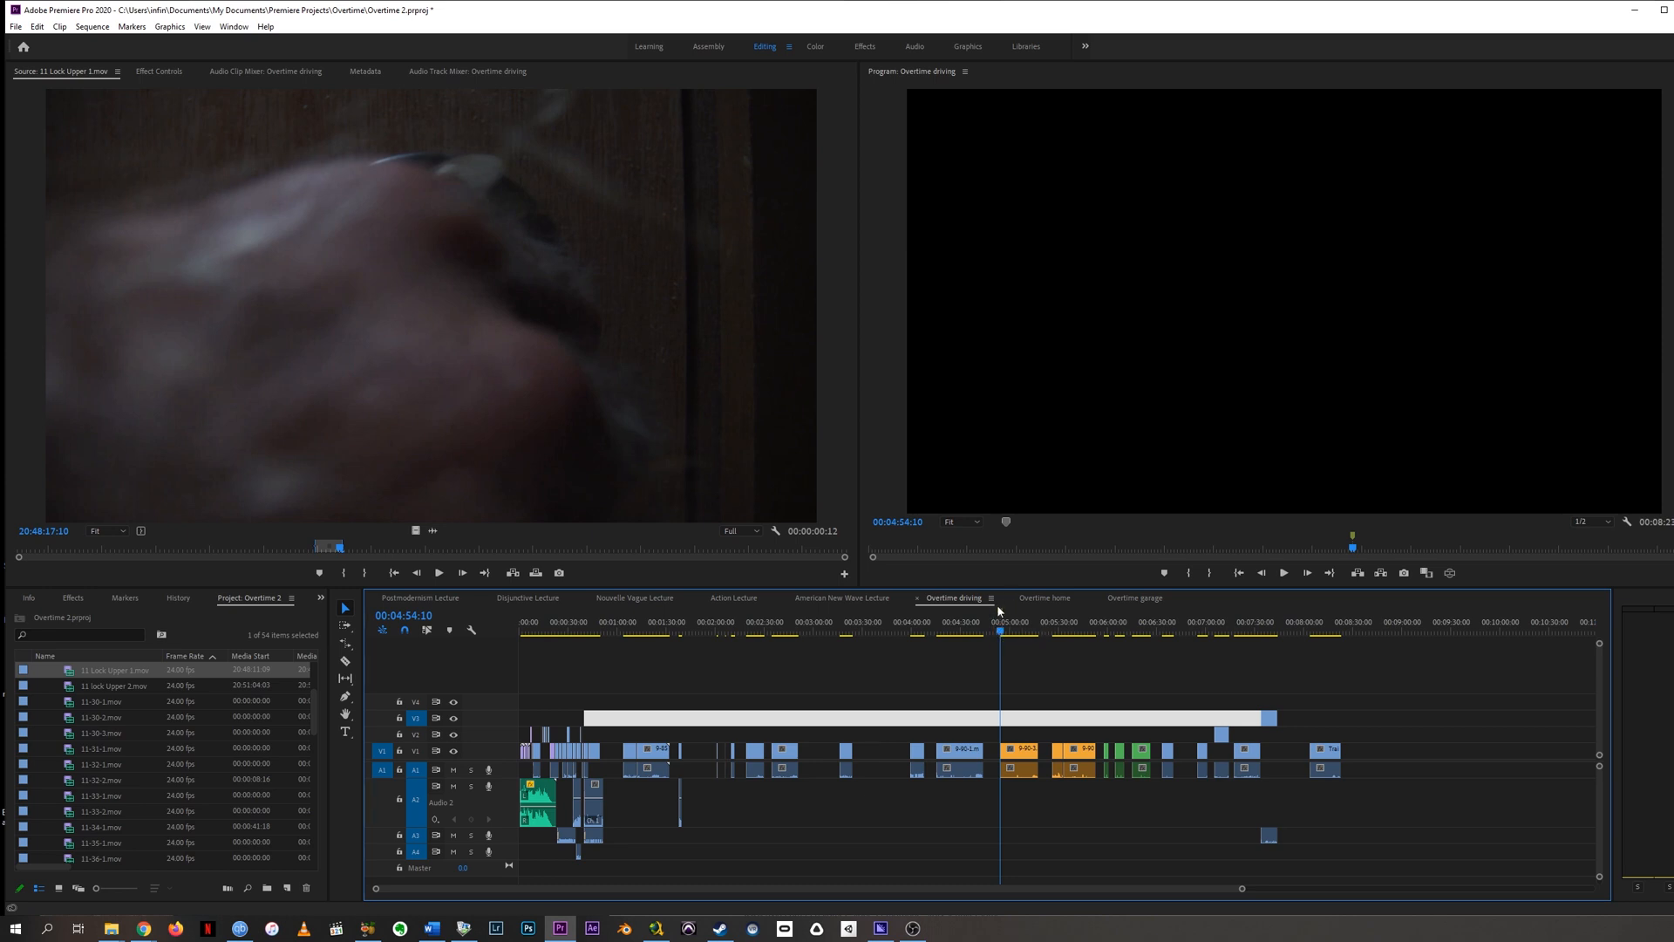
{"action": "left_click", "coordinate": [1044, 621]}
{"action": "key", "text": "m"}
{"action": "left_click", "coordinate": [1093, 621]}
{"action": "key", "text": "m"}
- Look at the name, comment and colour options of the marker at 00:05:51:05, leaving the marker as it is
{"action": "key", "text": "m"}
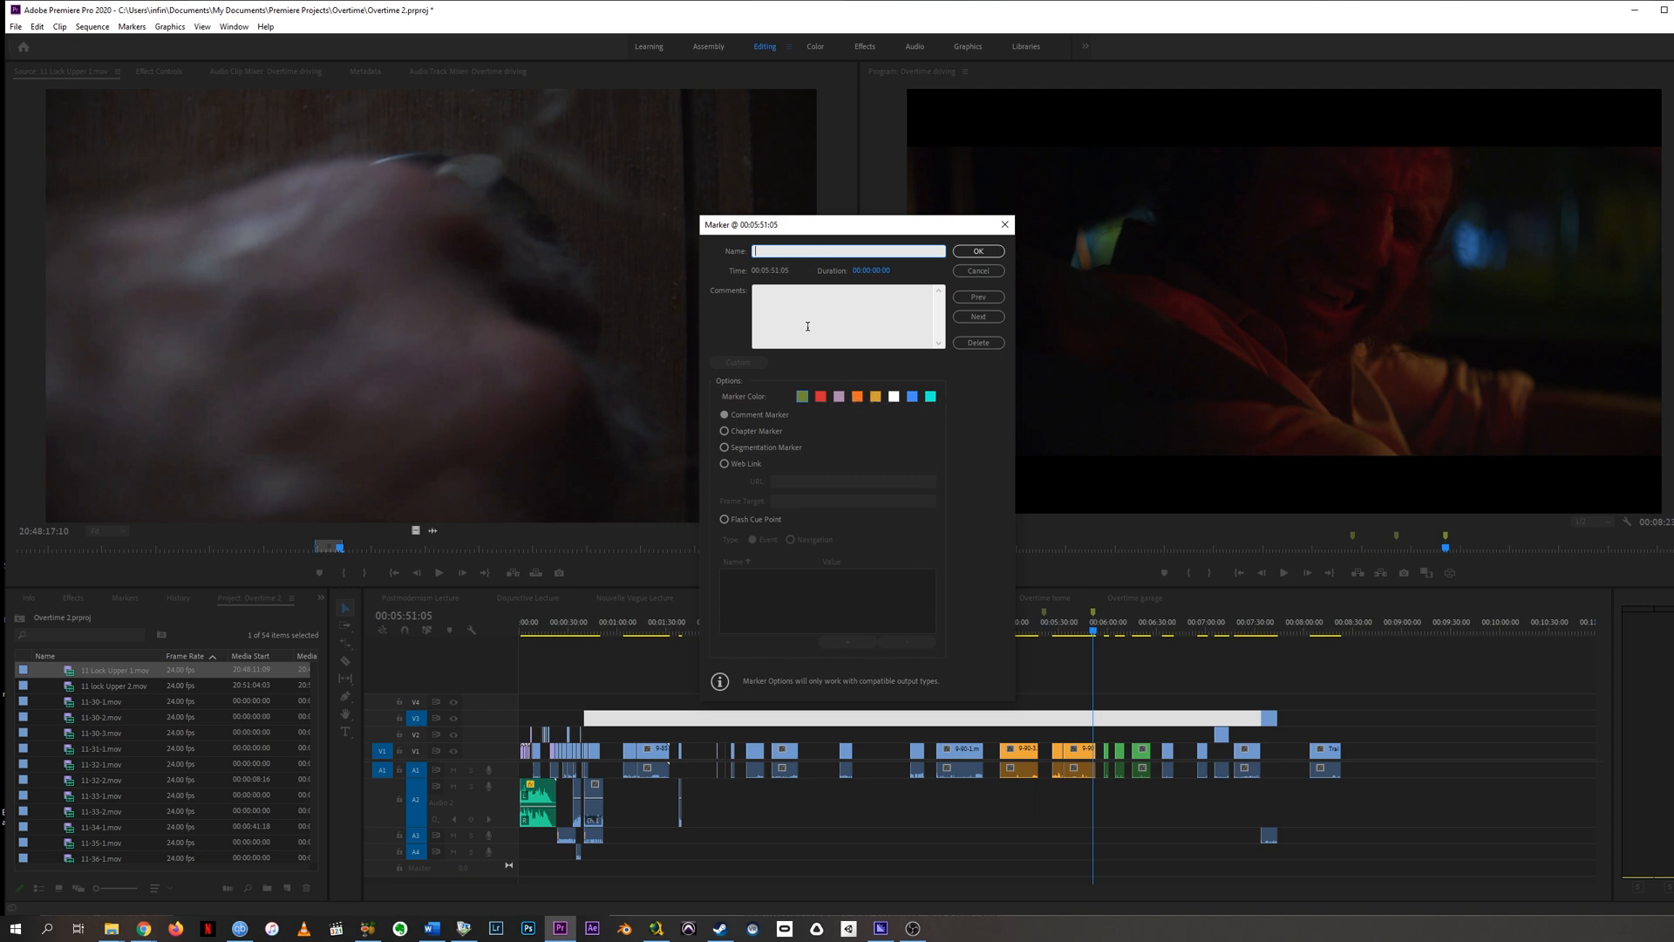
{"action": "left_click", "coordinate": [977, 271]}
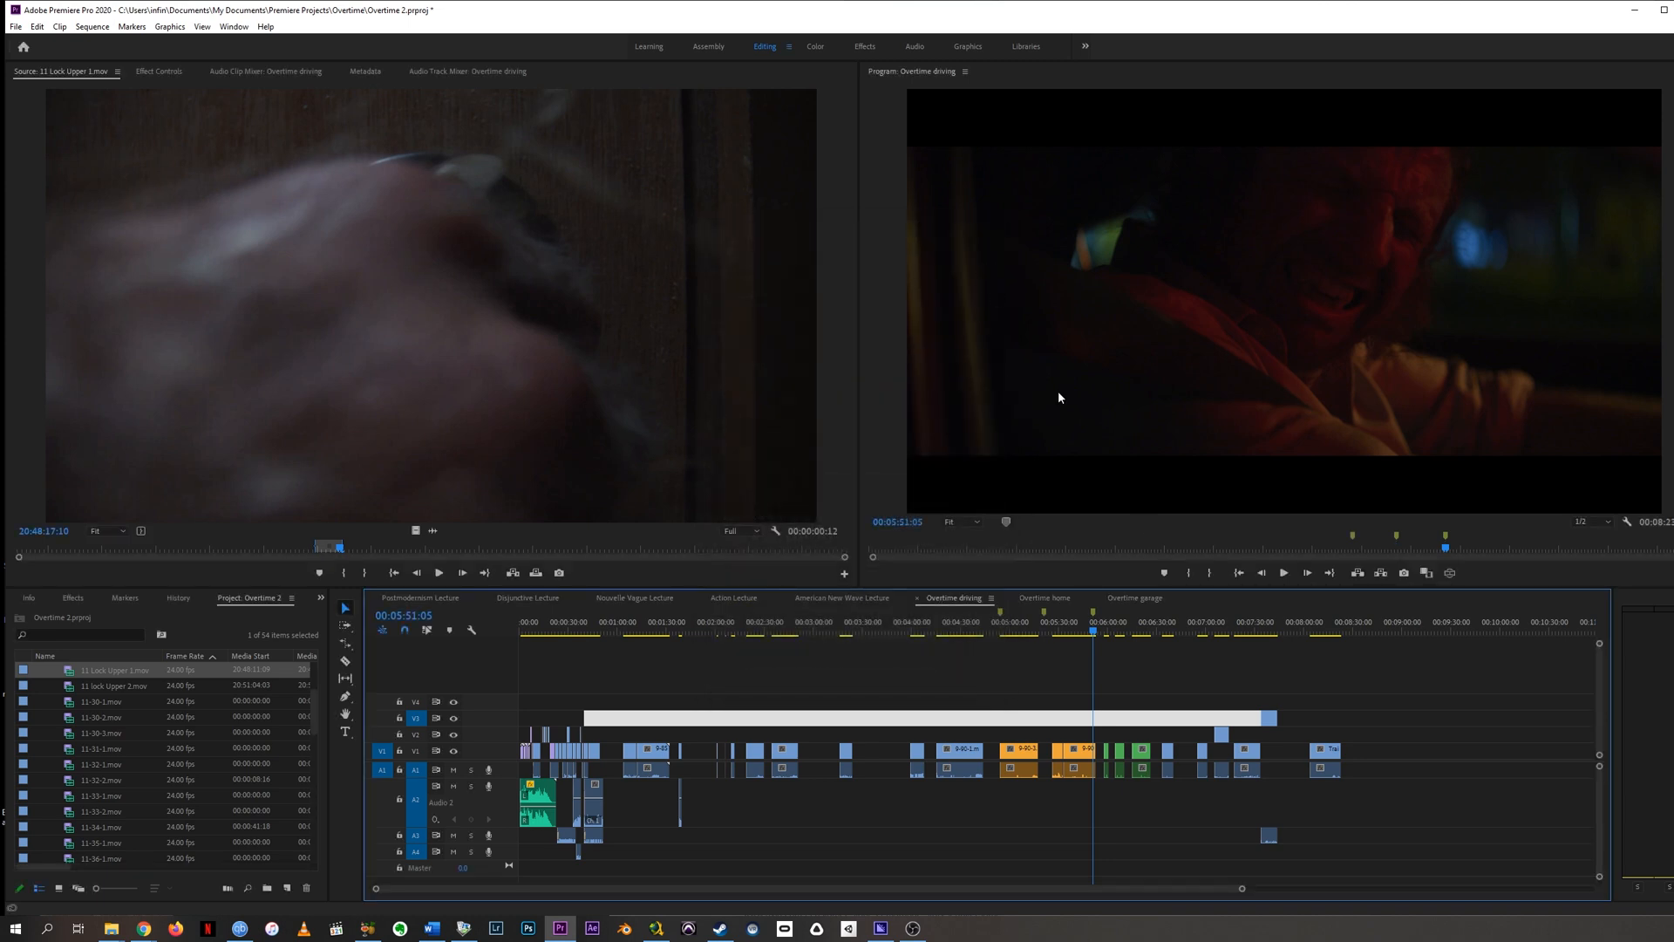
{"action": "double_click", "coordinate": [1094, 614]}
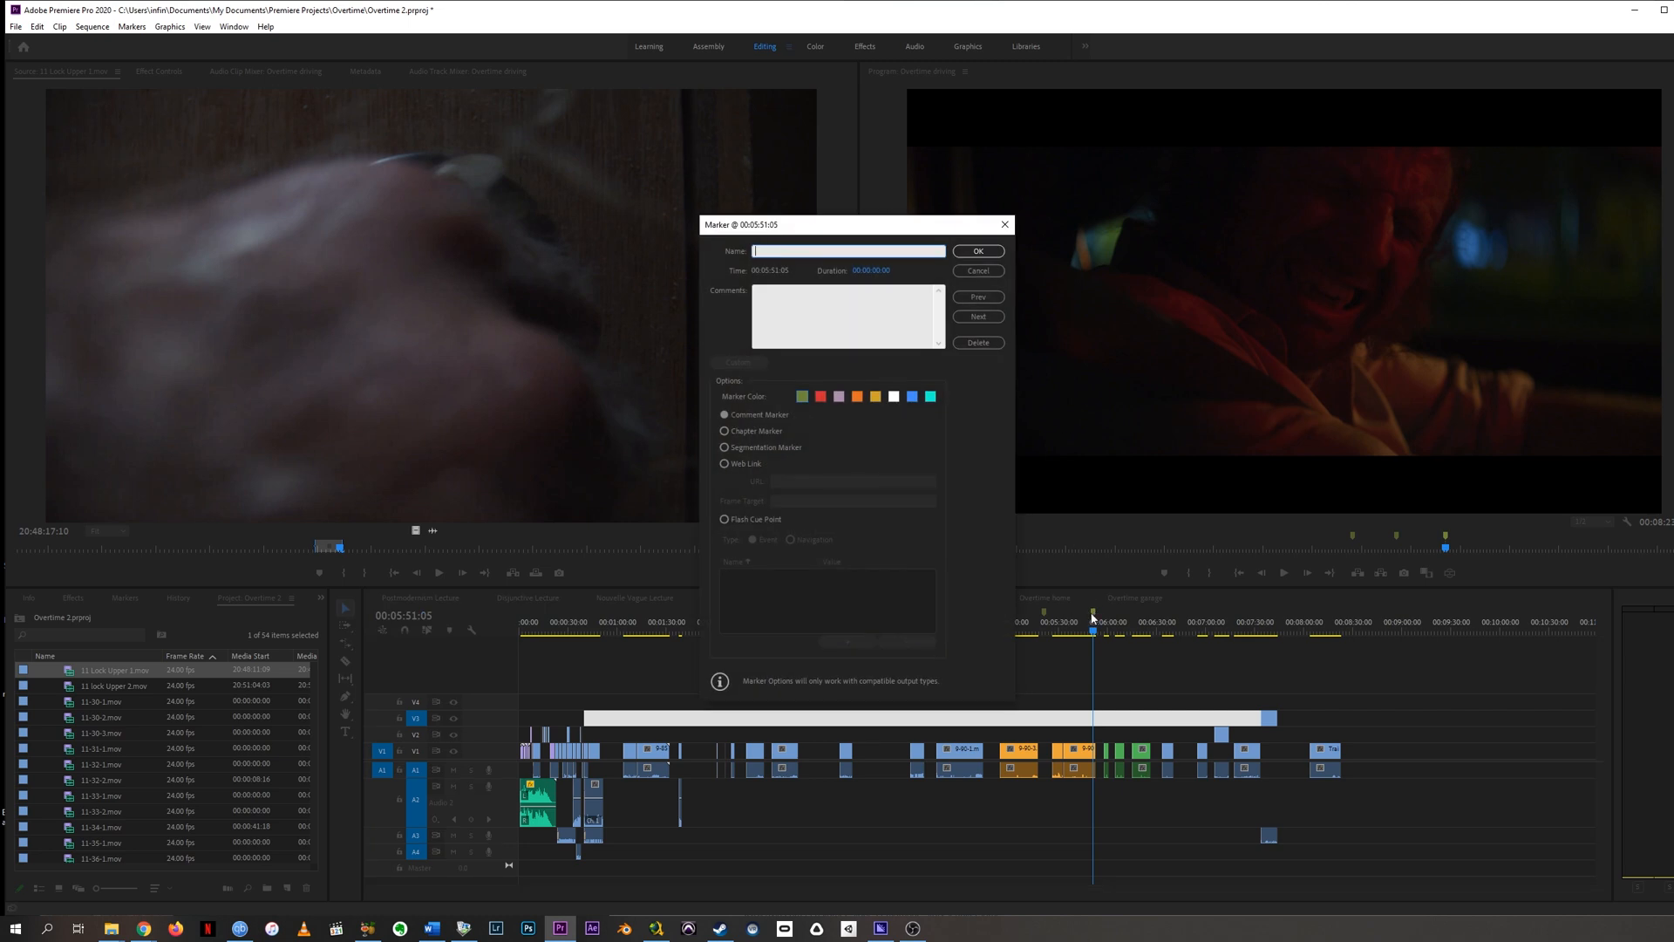
{"action": "left_click", "coordinate": [994, 272]}
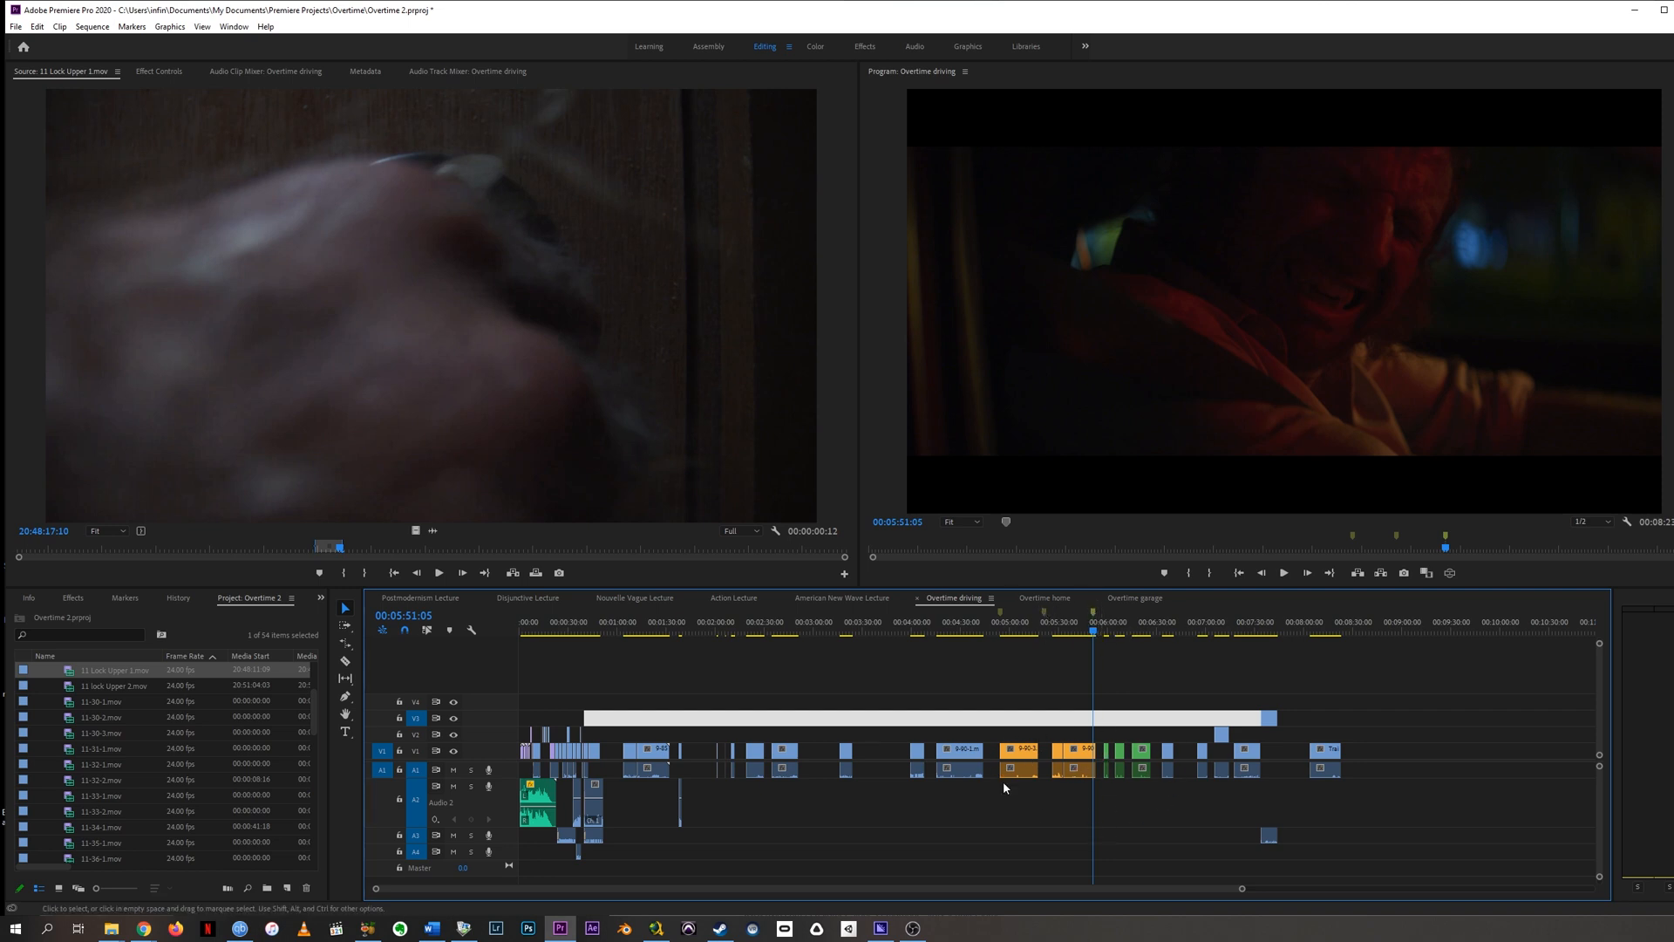
- Select the raised V2 clip near 00:07:09 and compare it with the V3 clip by scrubbing to 00:07:39:05
{"action": "left_click", "coordinate": [1251, 737]}
{"action": "left_click", "coordinate": [1223, 737]}
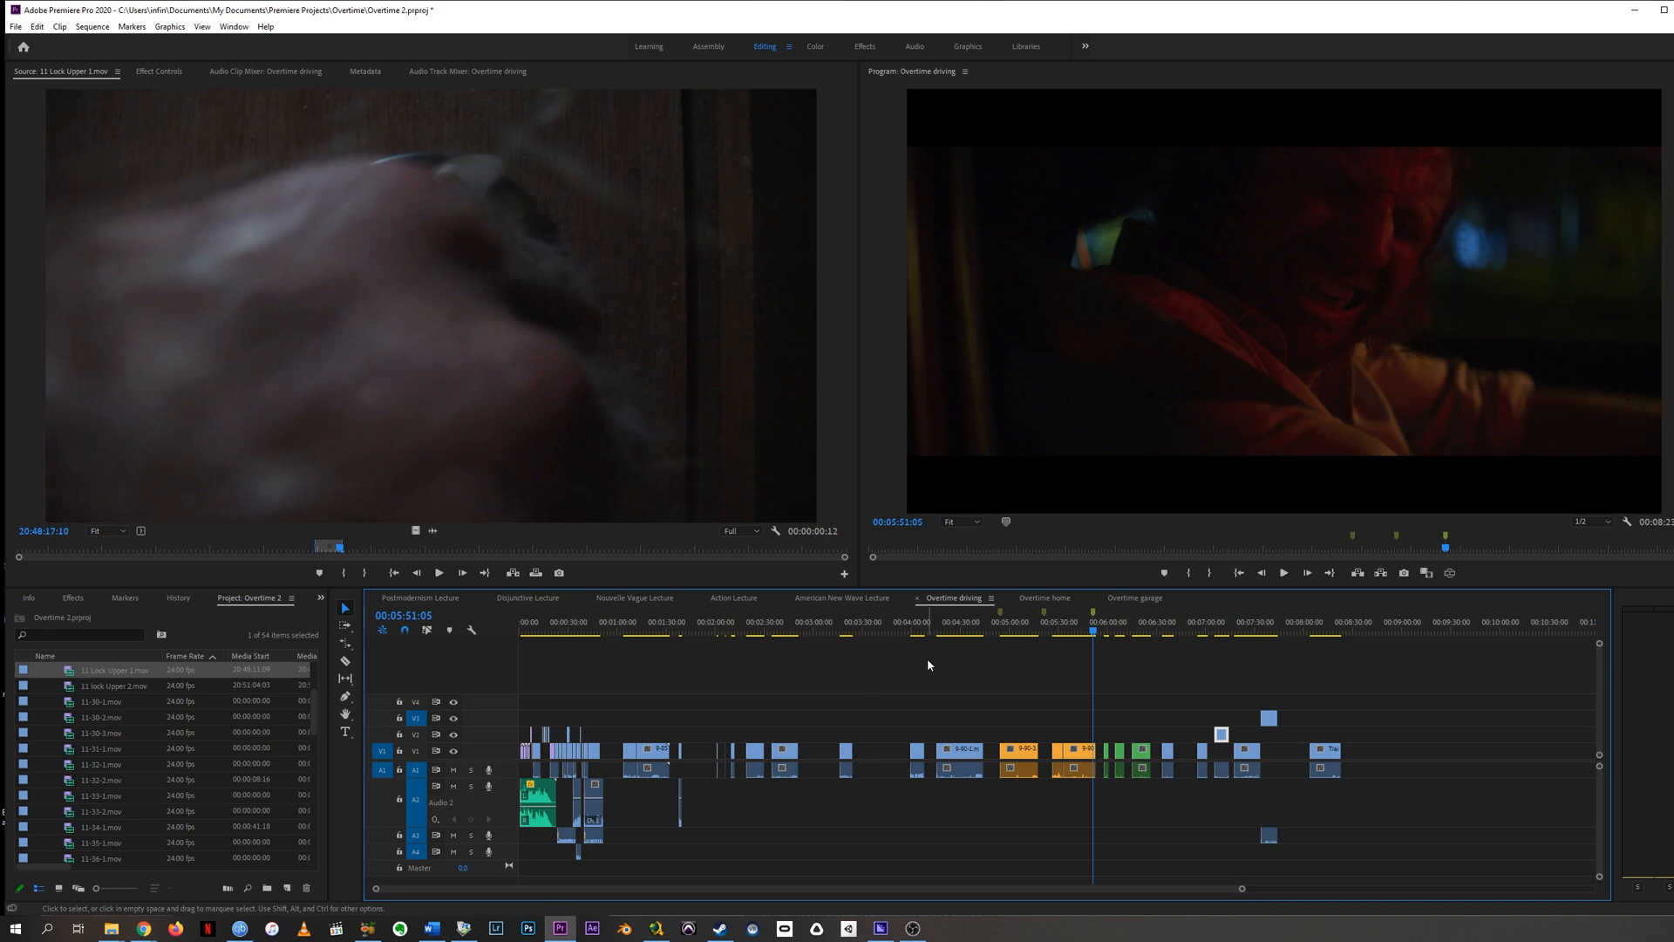
{"action": "key", "text": "minus"}
{"action": "left_click", "coordinate": [761, 624]}
{"action": "left_click_drag", "start_coordinate": [762, 625], "coordinate": [937, 625]}
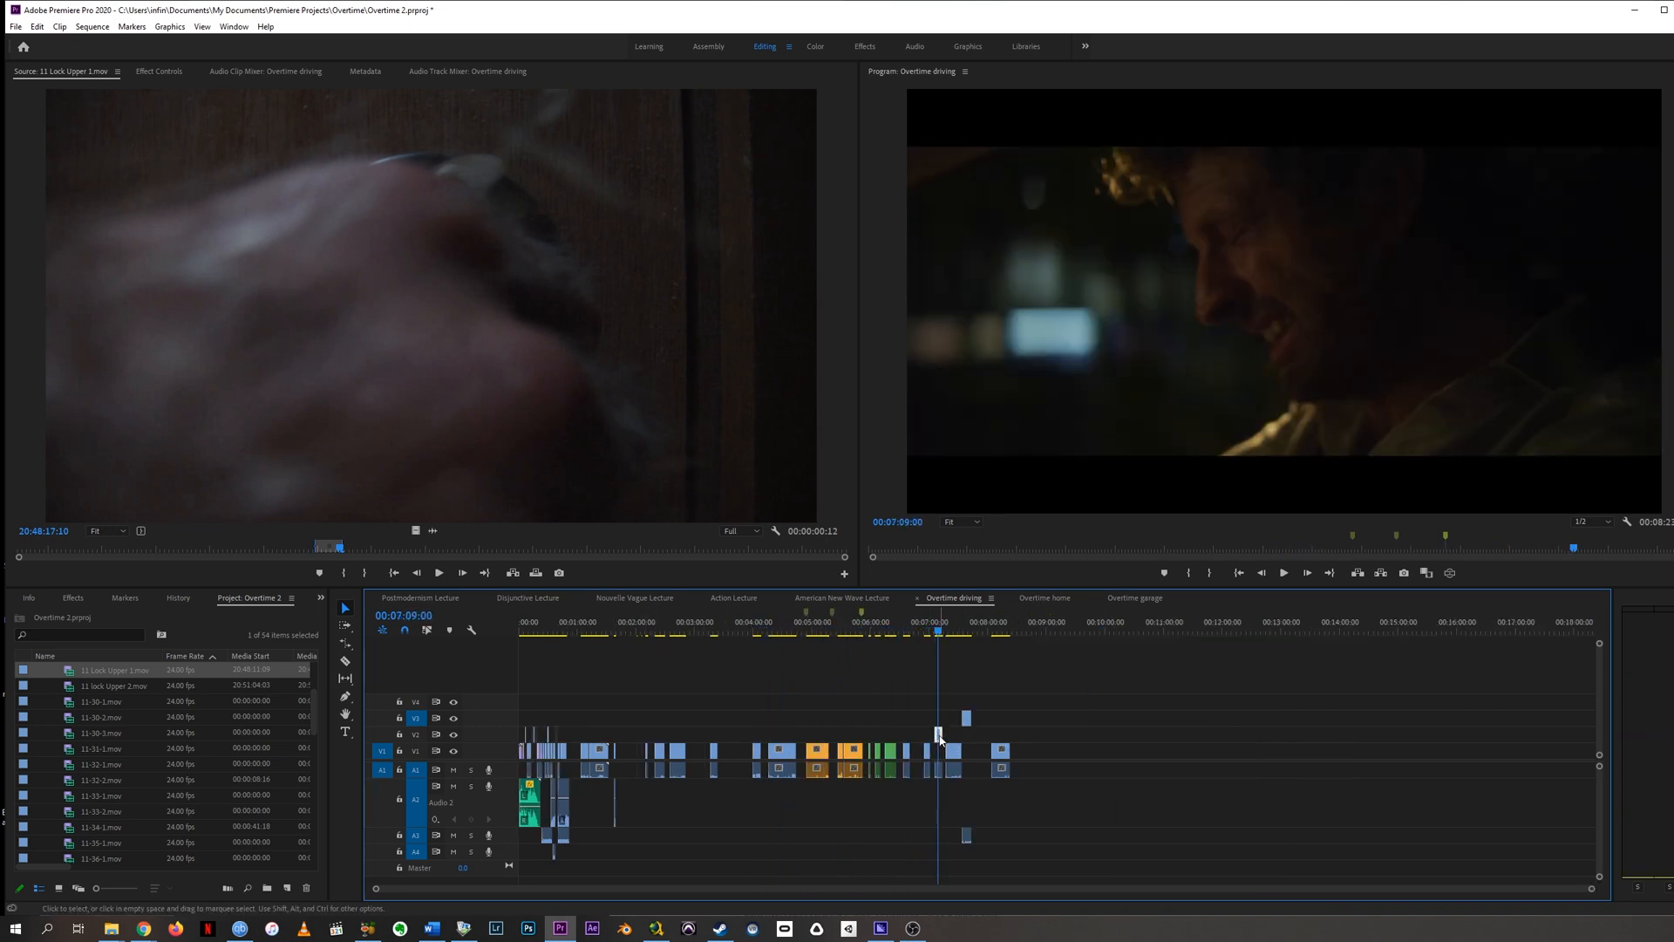
{"action": "key", "text": "equal"}
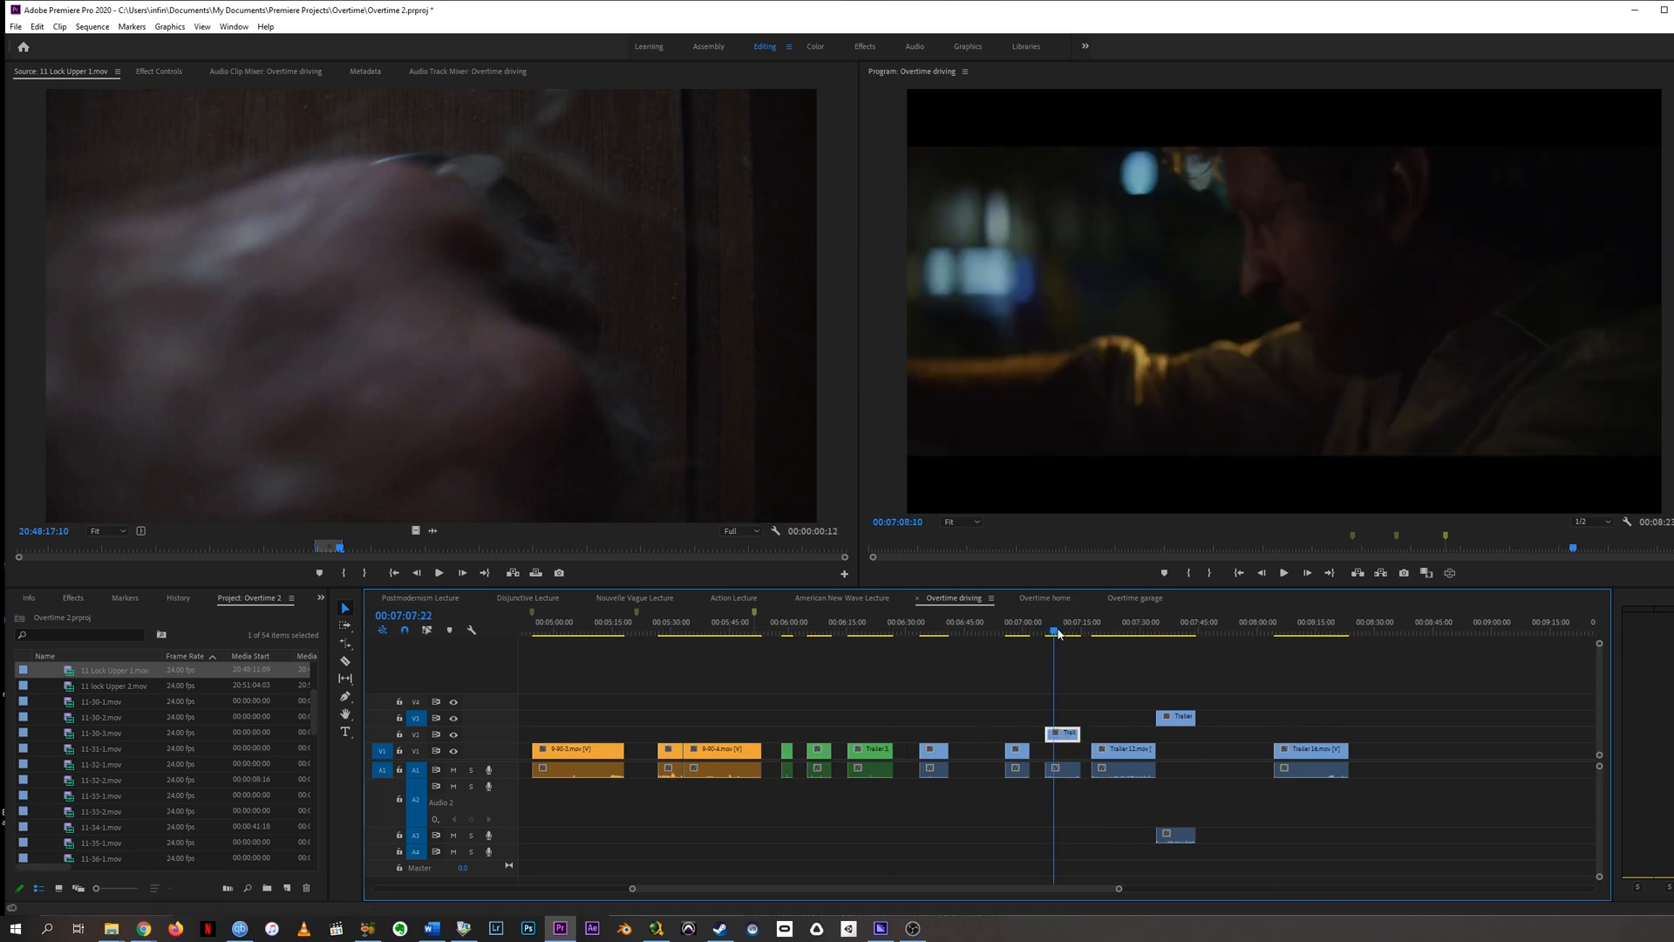
{"action": "left_click_drag", "start_coordinate": [1058, 626], "coordinate": [1178, 626]}
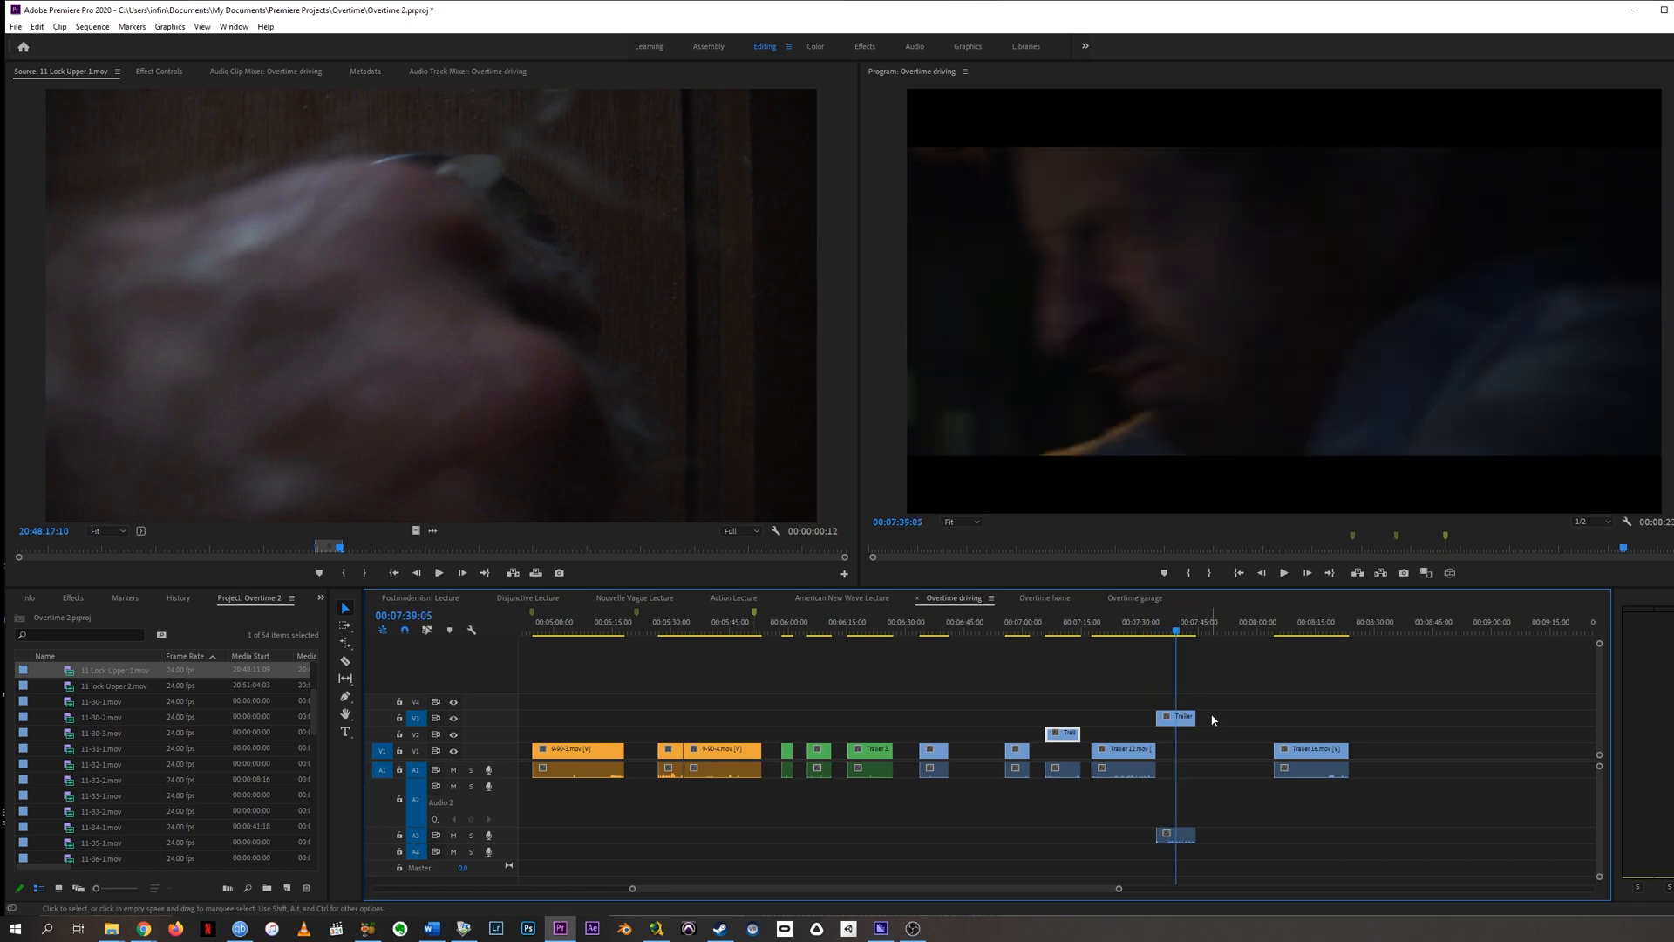
- Return to the start of the driving sequence and scrub through its edited opening up to 00:00:46:02
{"action": "key", "text": "minus"}
{"action": "key", "text": "minus"}
{"action": "key", "text": "minus"}
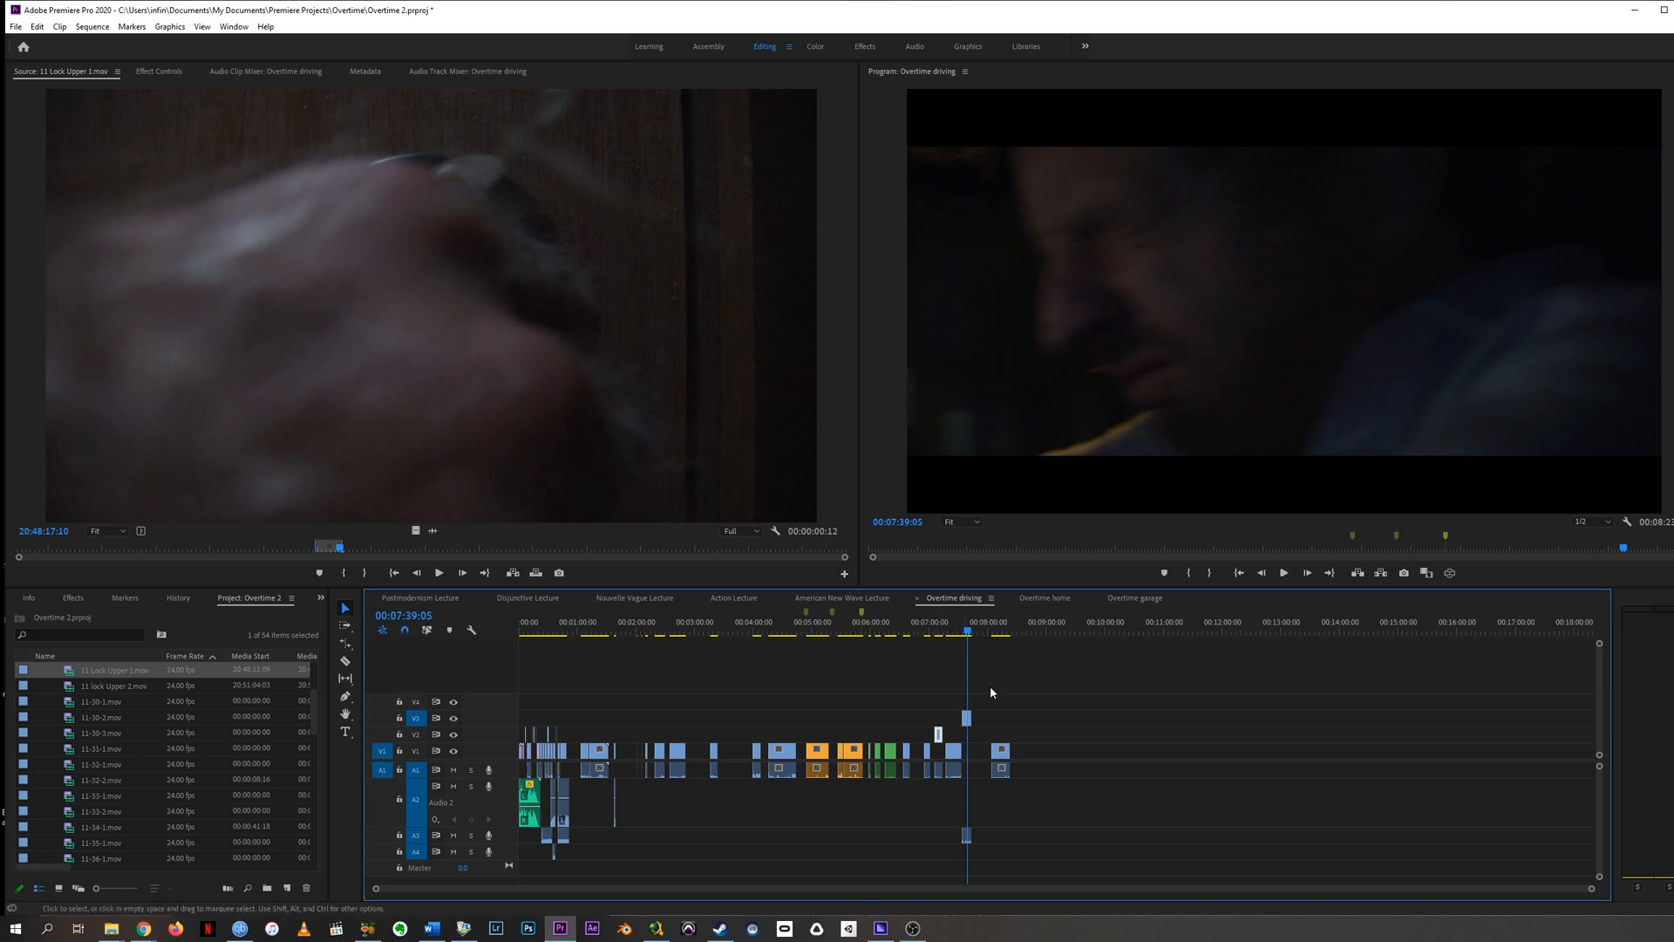
{"action": "left_click", "coordinate": [520, 628]}
{"action": "key", "text": "equal"}
{"action": "key", "text": "equal"}
{"action": "key", "text": "equal"}
{"action": "key", "text": "equal"}
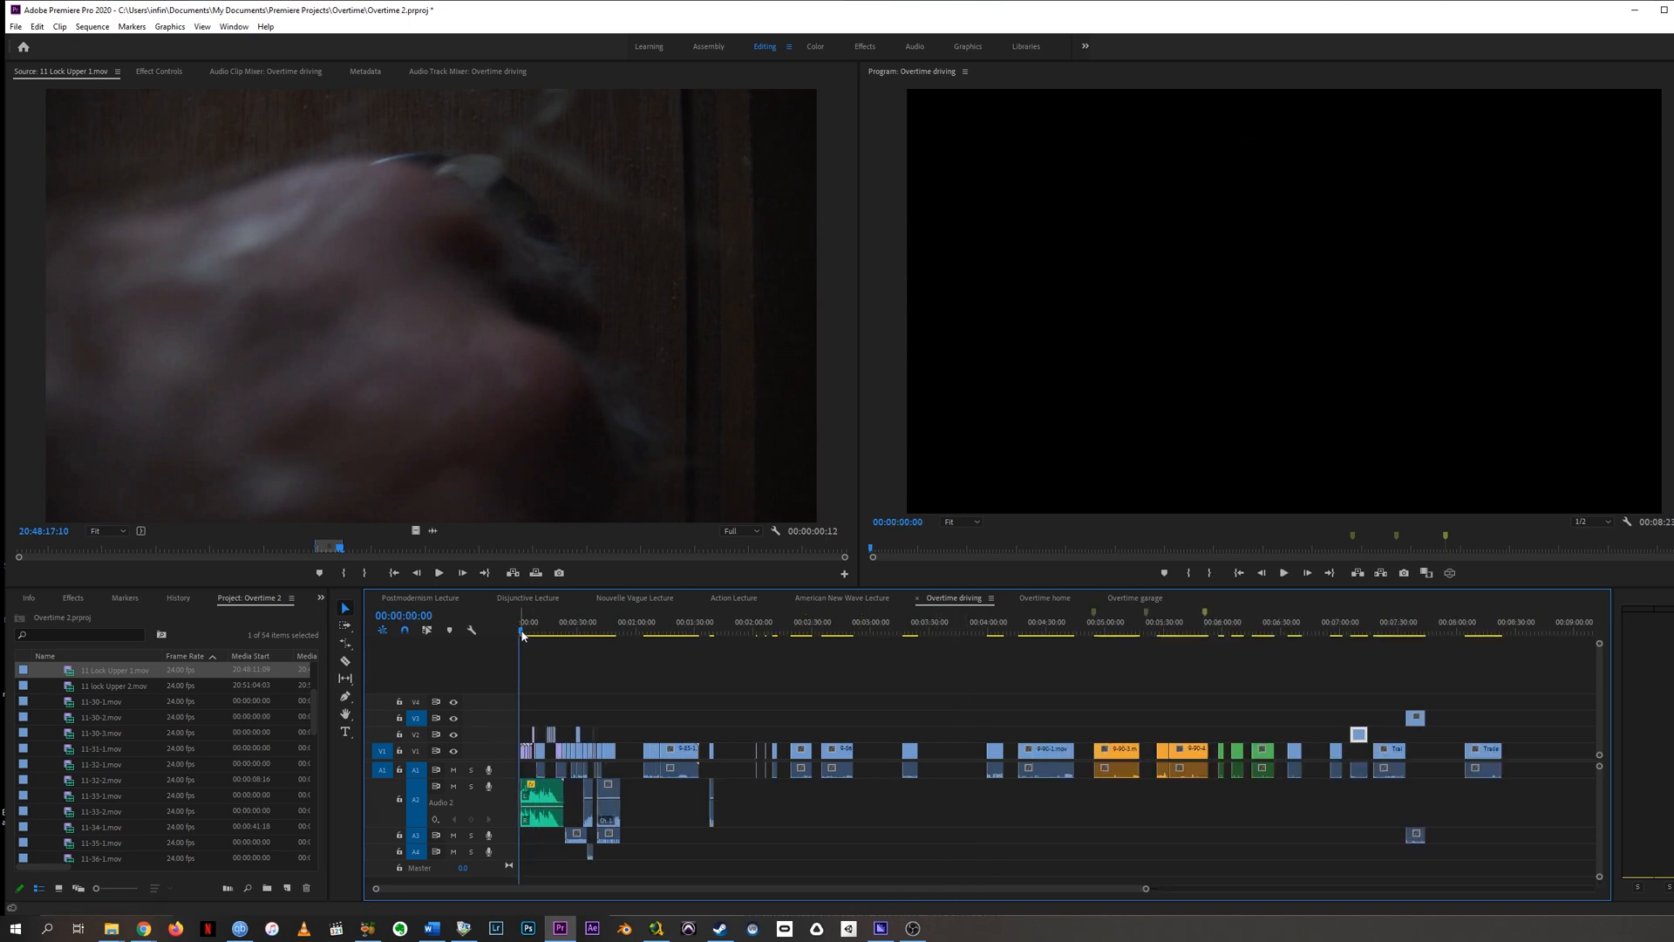
{"action": "left_click_drag", "start_coordinate": [615, 628], "coordinate": [1234, 598]}
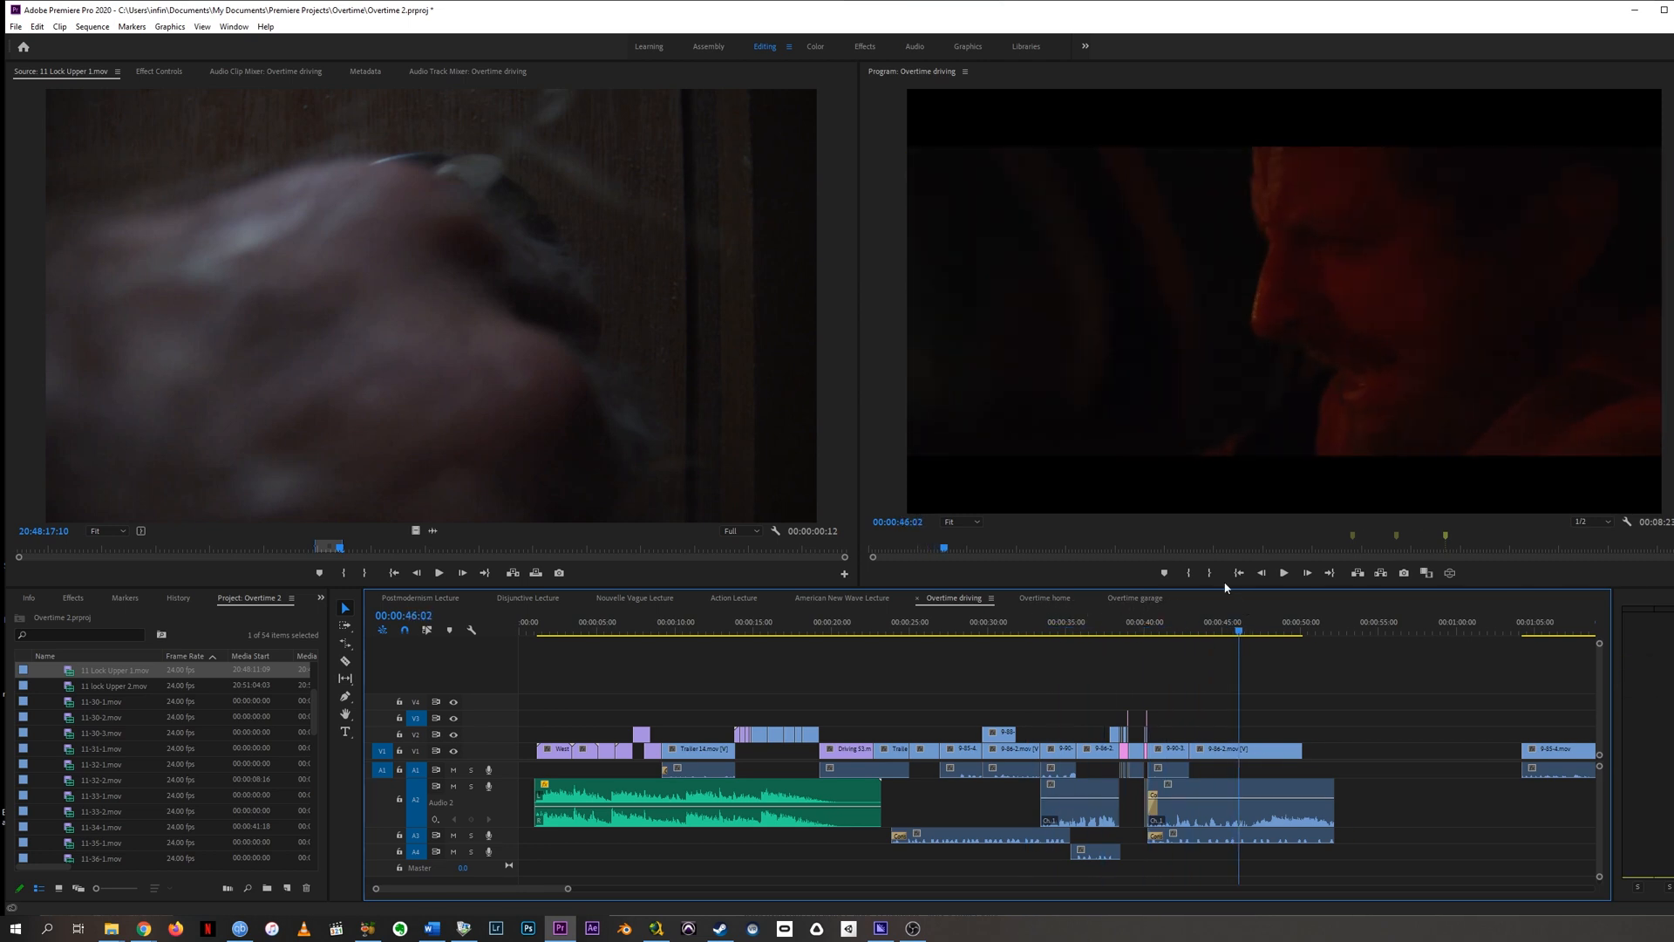
- Examine the layered opening clips and audio around 00:00:03:16 in relation to the whole driving timeline
{"action": "key", "text": "minus"}
{"action": "key", "text": "minus"}
{"action": "key", "text": "minus"}
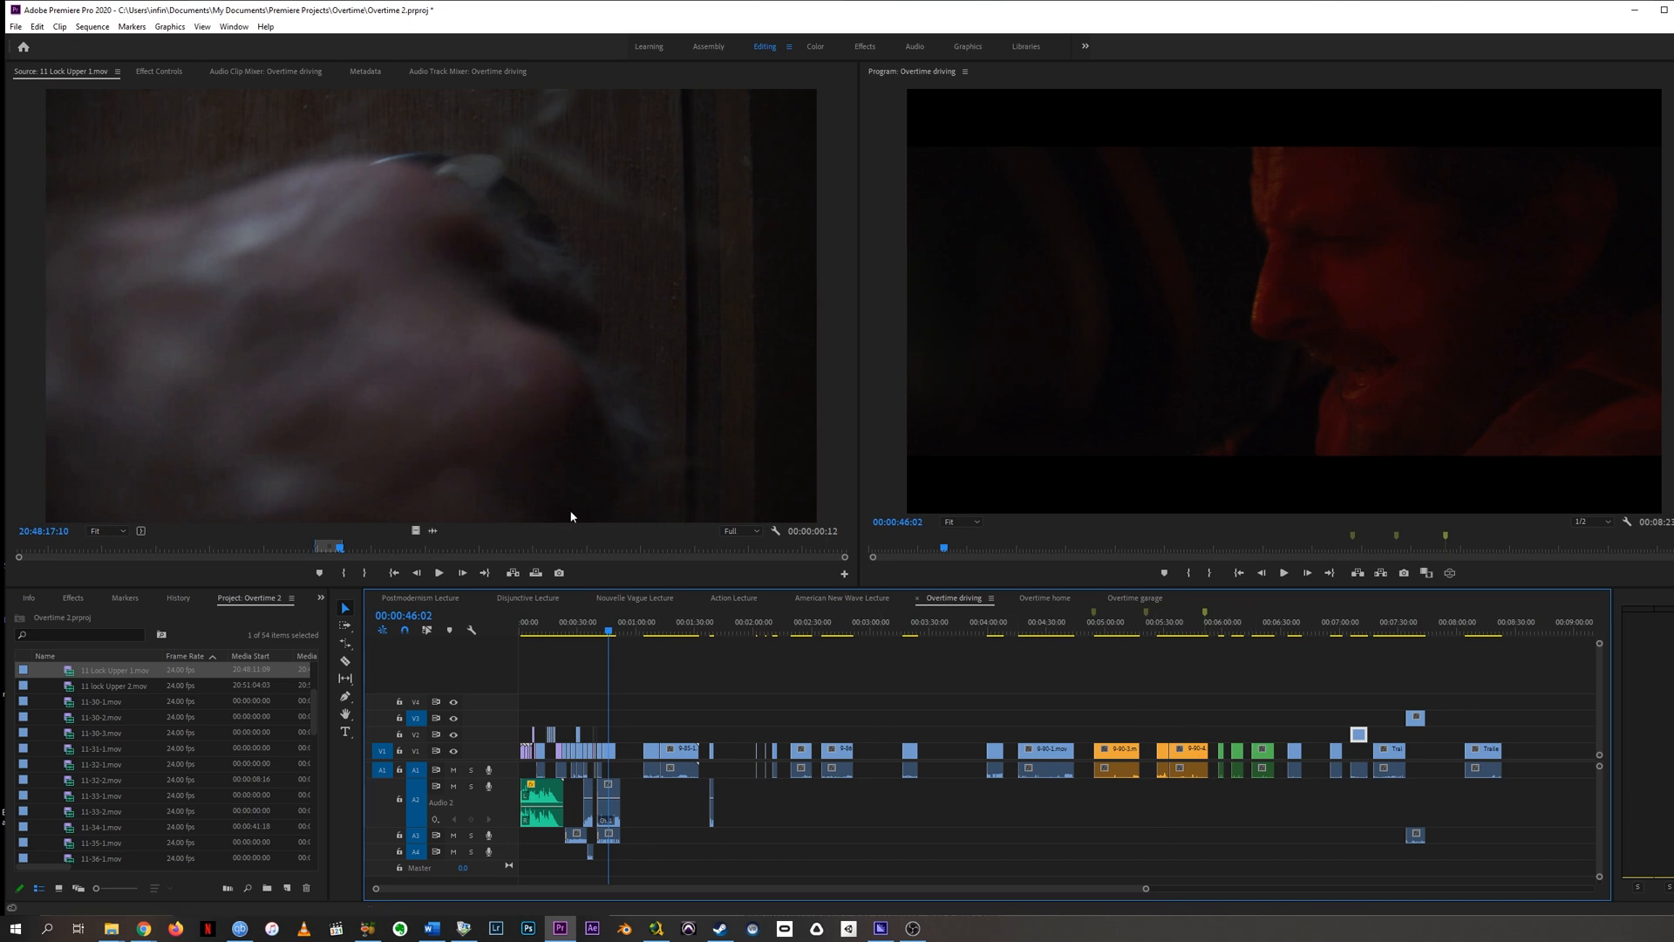
{"action": "left_click_drag", "start_coordinate": [538, 628], "coordinate": [527, 628]}
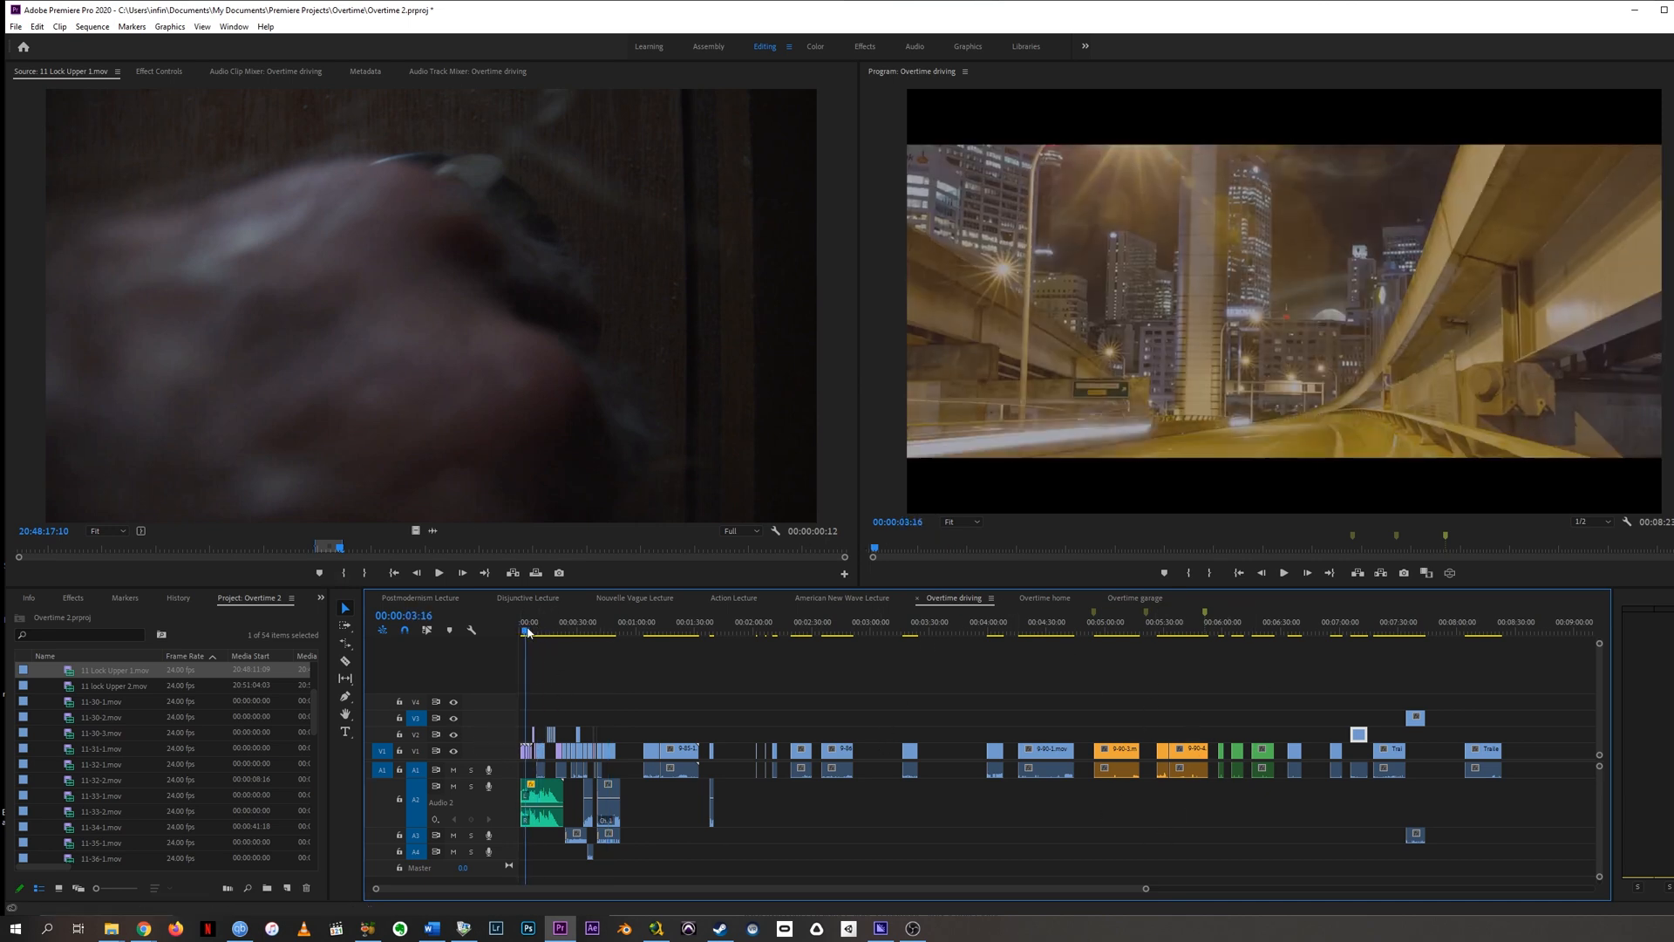
{"action": "key", "text": "="}
{"action": "key", "text": "="}
{"action": "key", "text": "="}
{"action": "key", "text": "="}
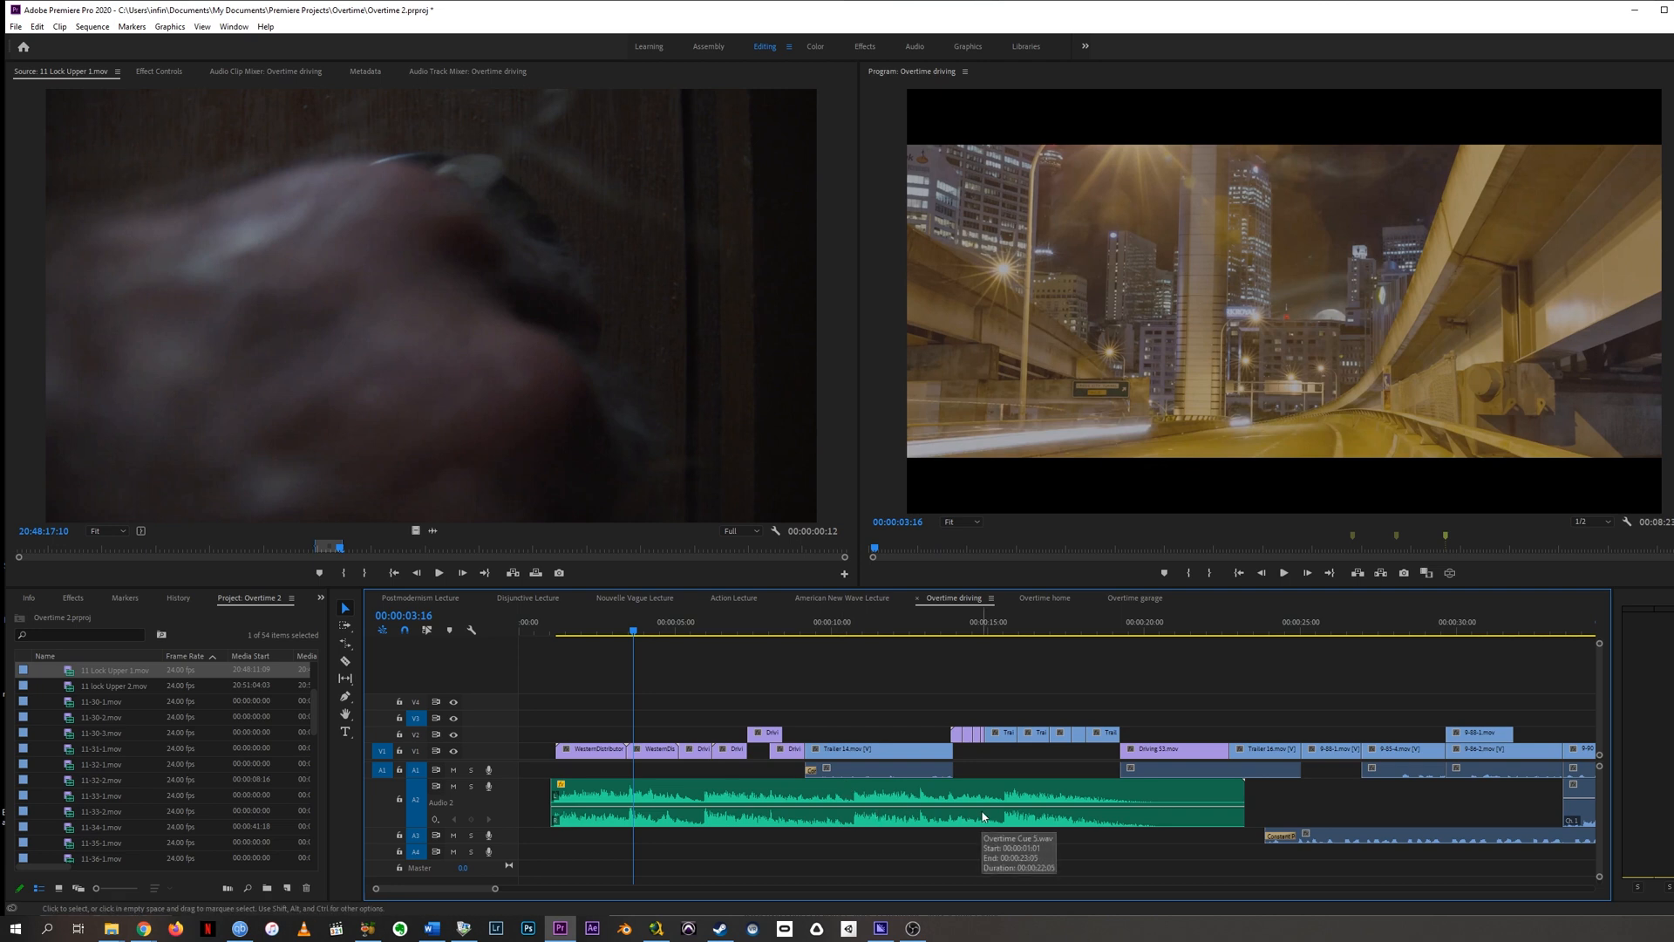
{"action": "key", "text": "minus"}
{"action": "key", "text": "minus"}
{"action": "key", "text": "minus"}
{"action": "key", "text": "minus"}
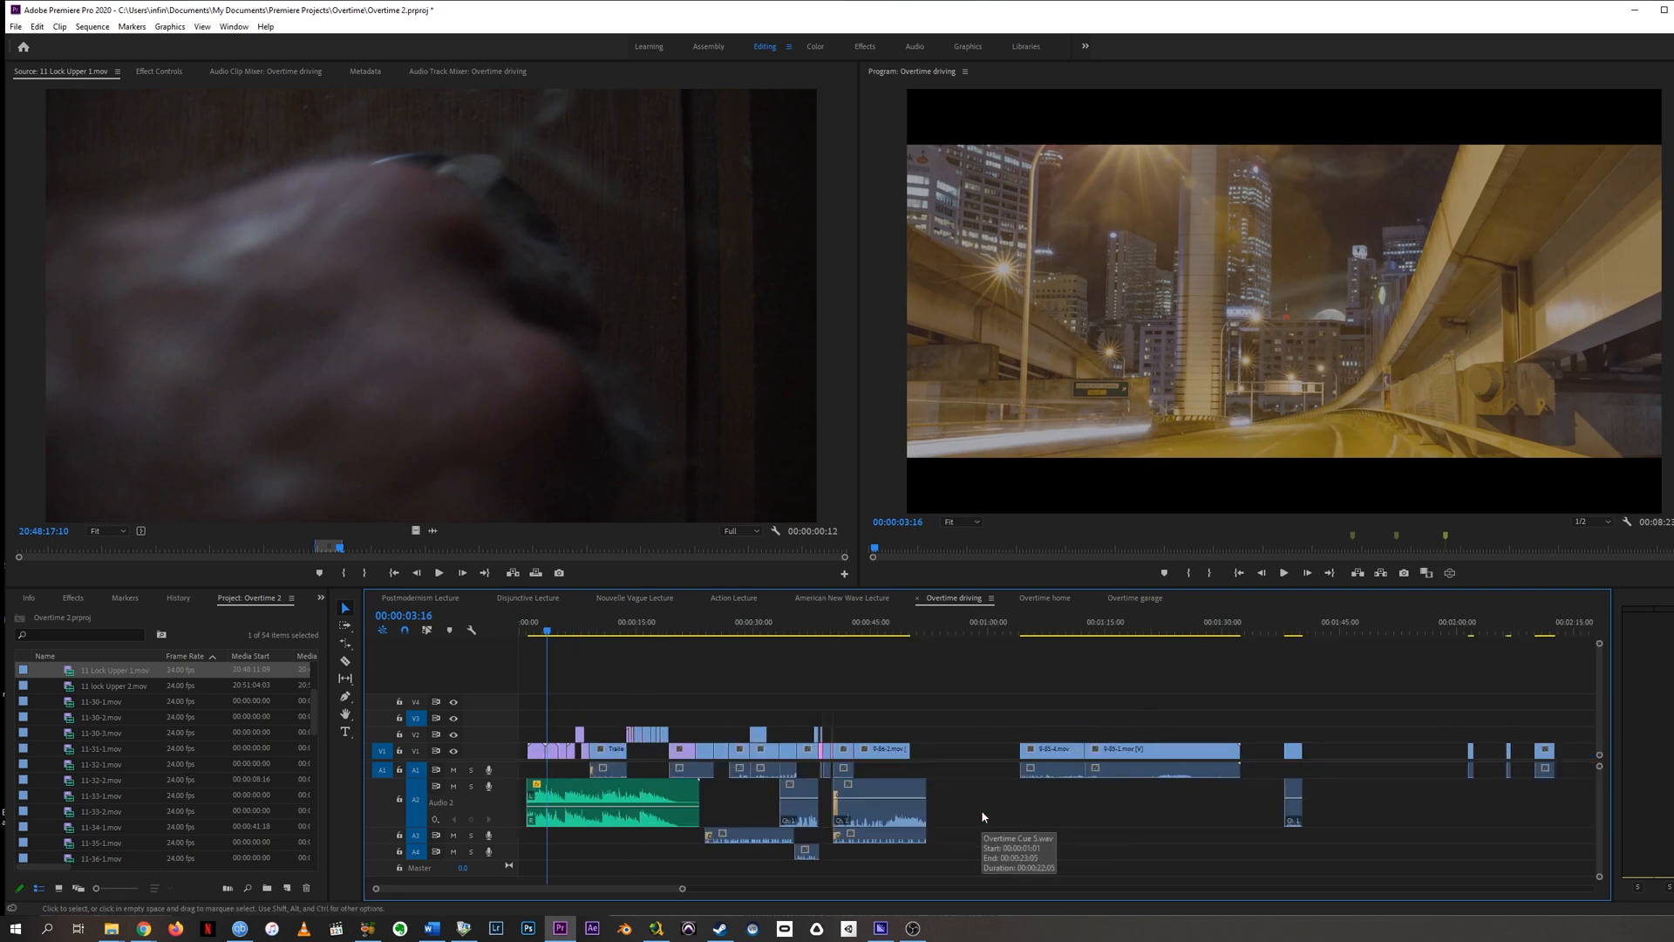
{"action": "key", "text": "minus"}
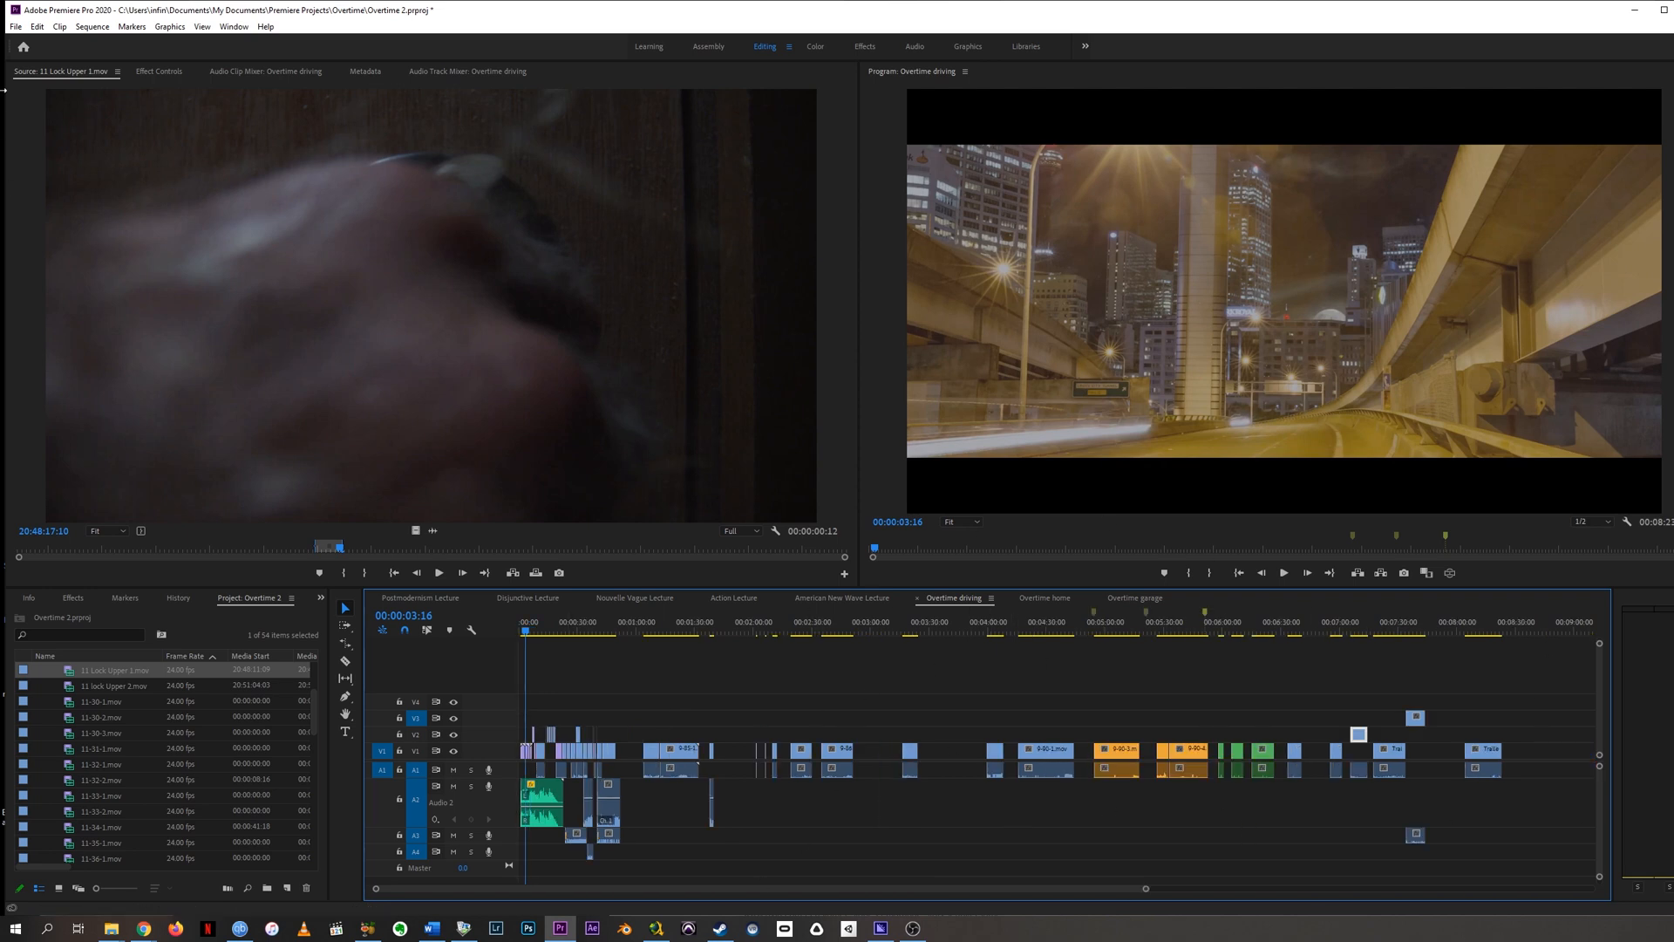
- Try Entire Sequence as the source range in the driving sequence's export settings, and close them without exporting
{"action": "left_click", "coordinate": [16, 27]}
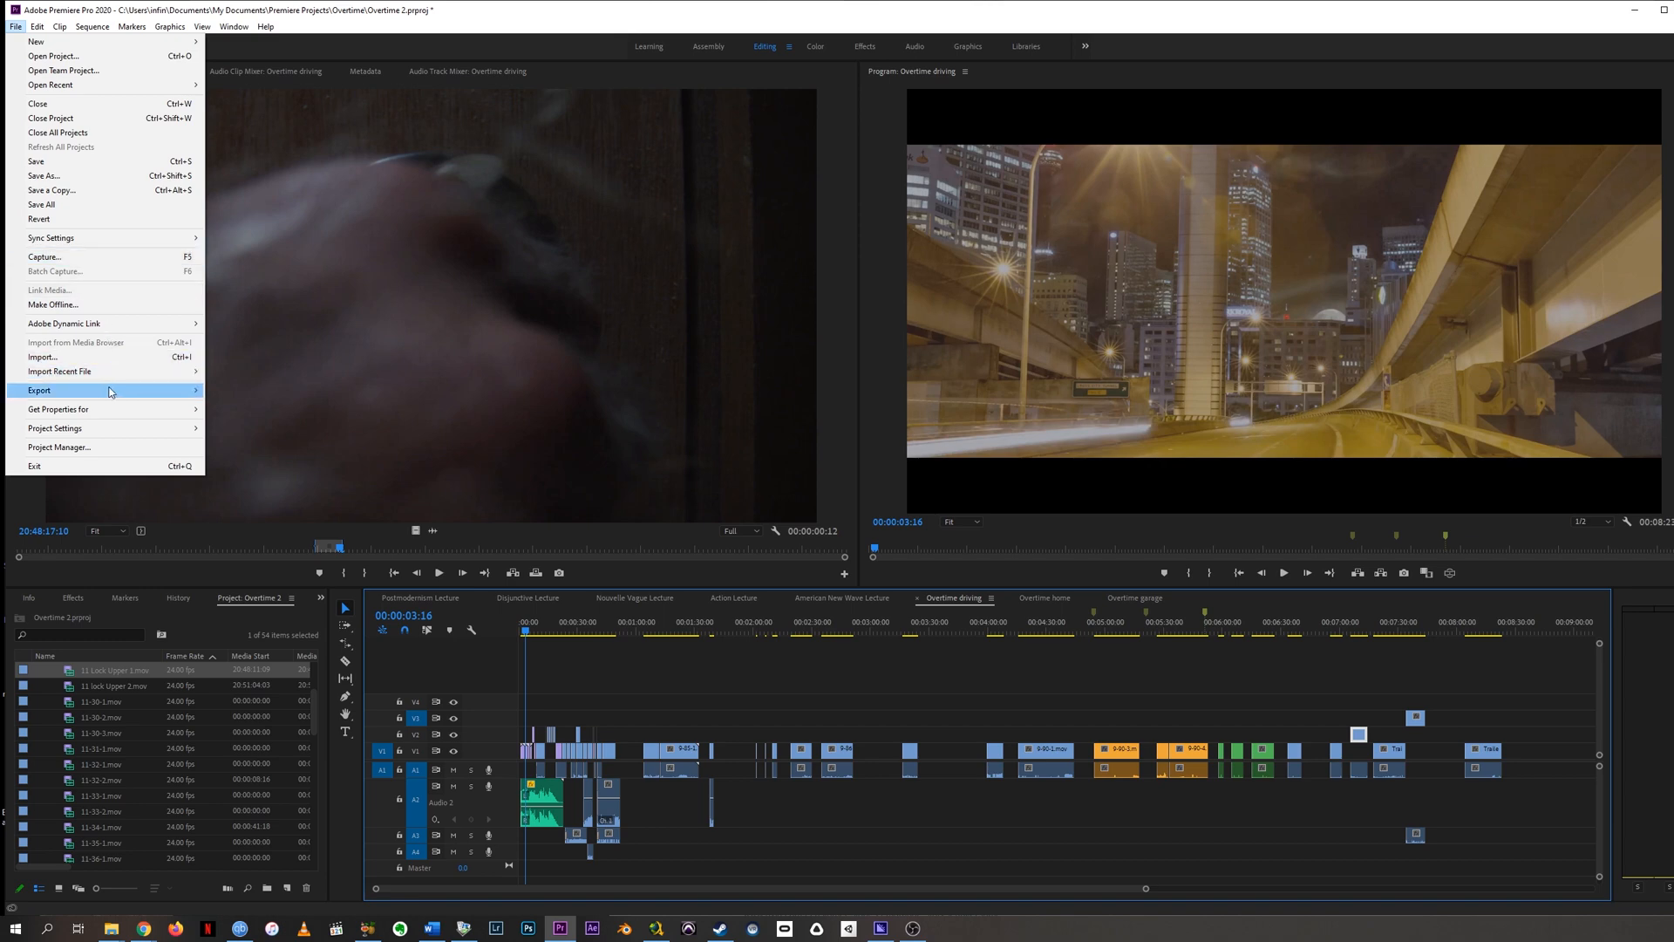
{"action": "mouse_move", "coordinate": [111, 390]}
{"action": "left_click", "coordinate": [230, 388]}
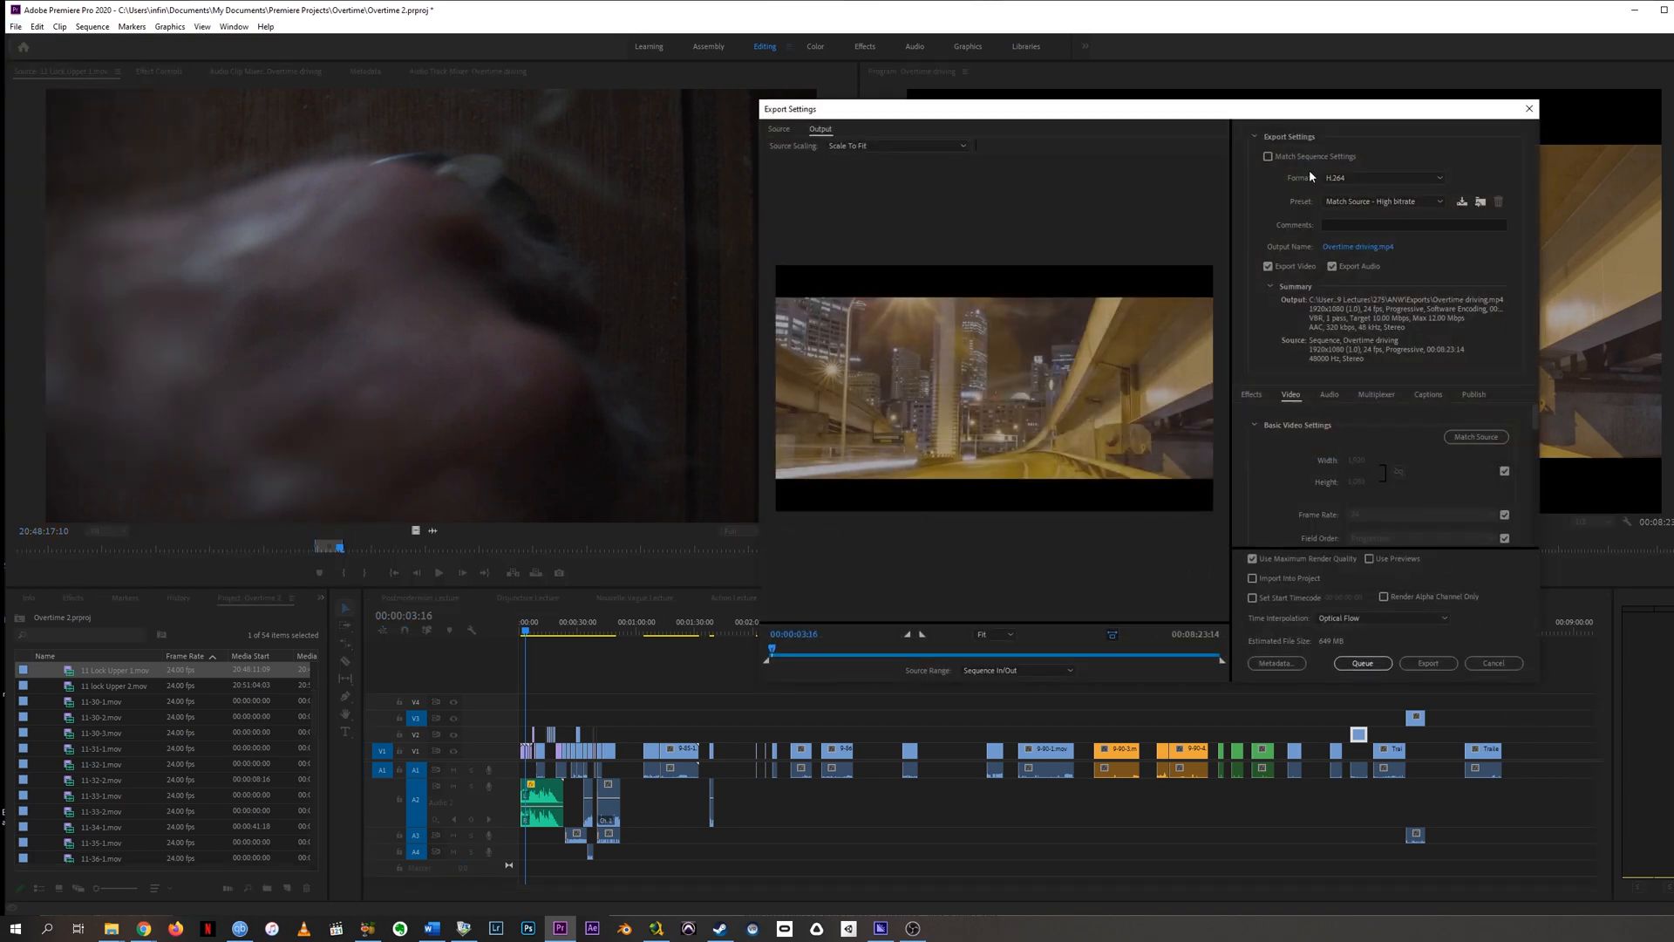
{"action": "left_click_drag", "start_coordinate": [1320, 112], "coordinate": [1439, 127]}
{"action": "left_click", "coordinate": [1133, 686]}
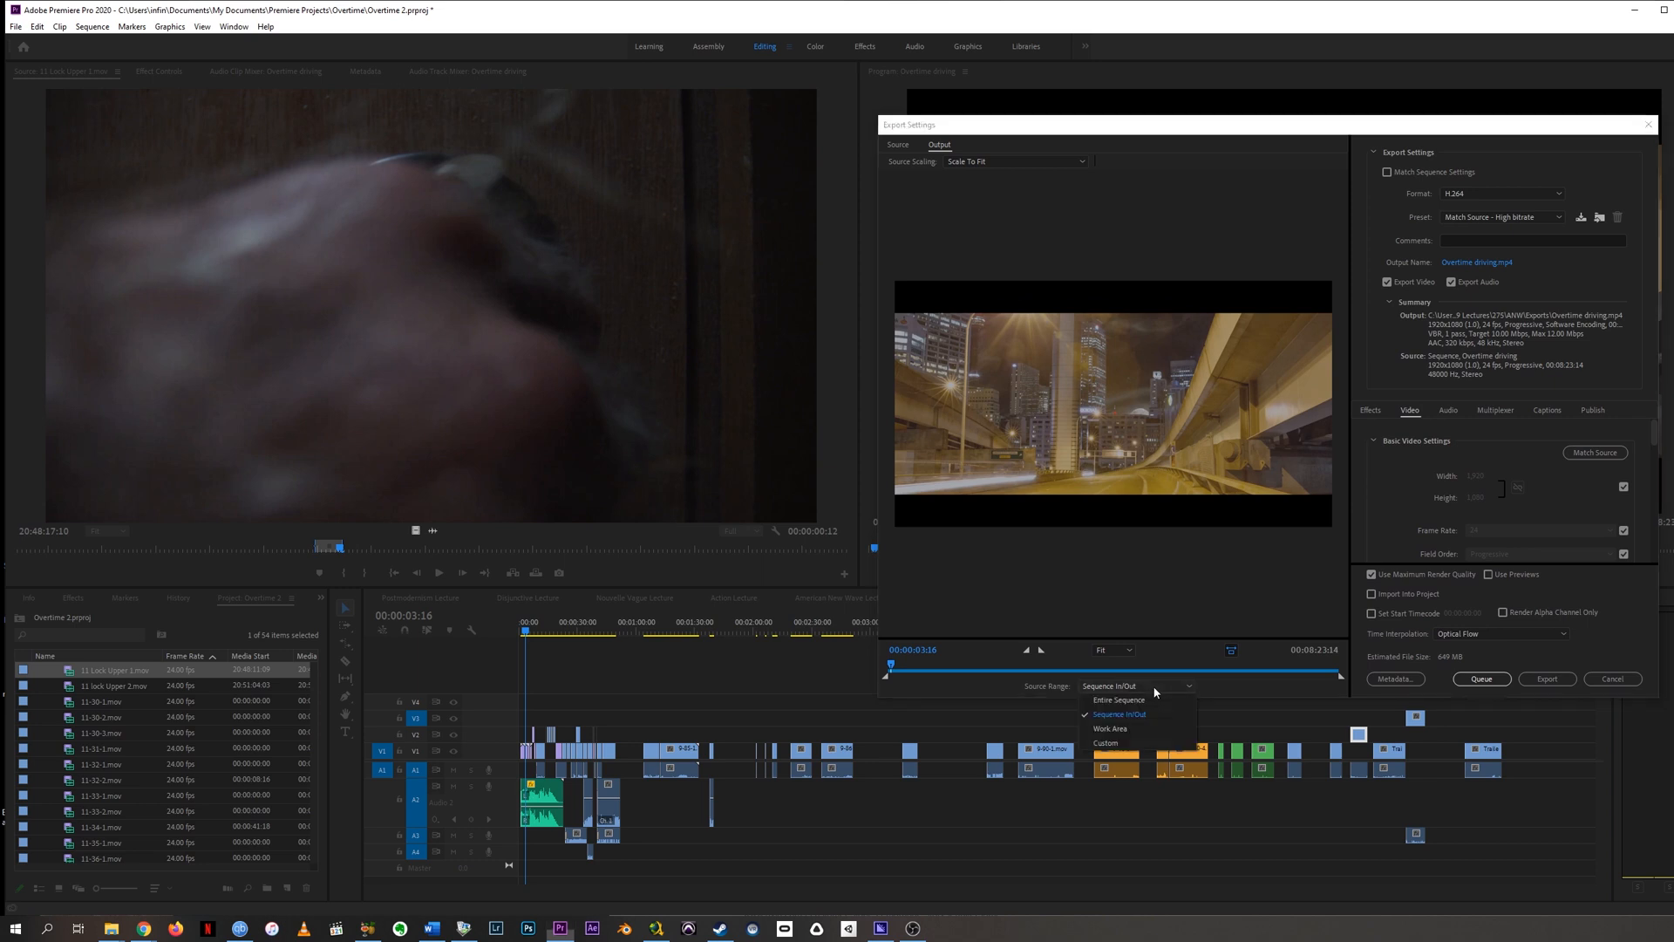
{"action": "left_click", "coordinate": [1124, 700]}
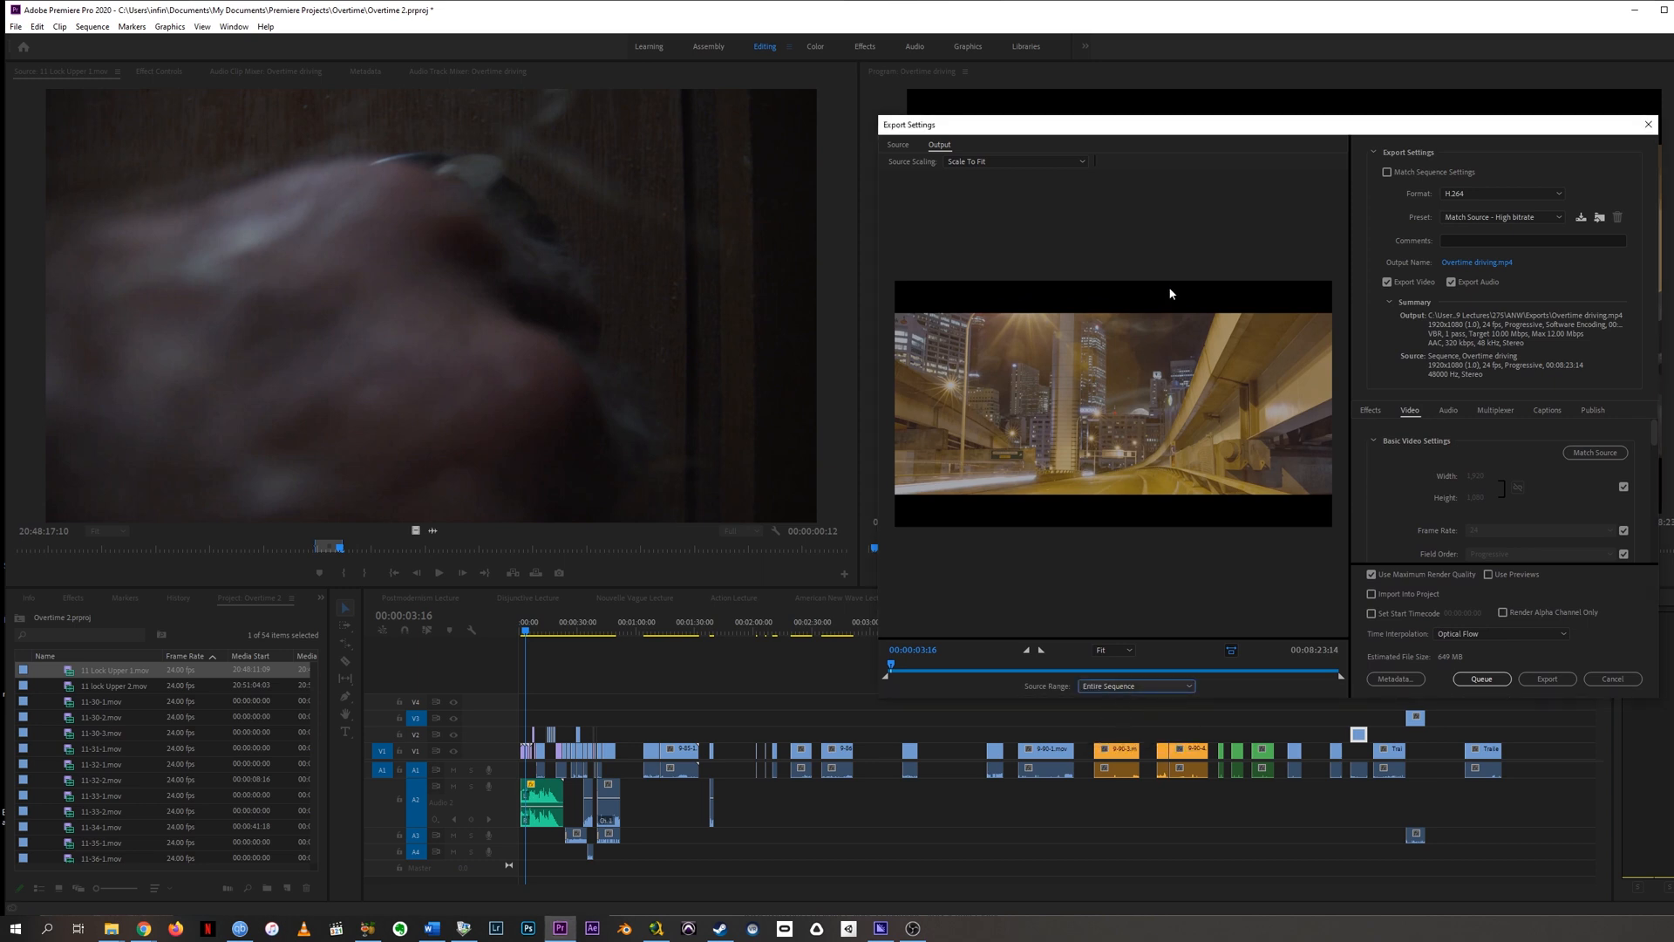
{"action": "left_click_drag", "start_coordinate": [1173, 137], "coordinate": [1673, 655]}
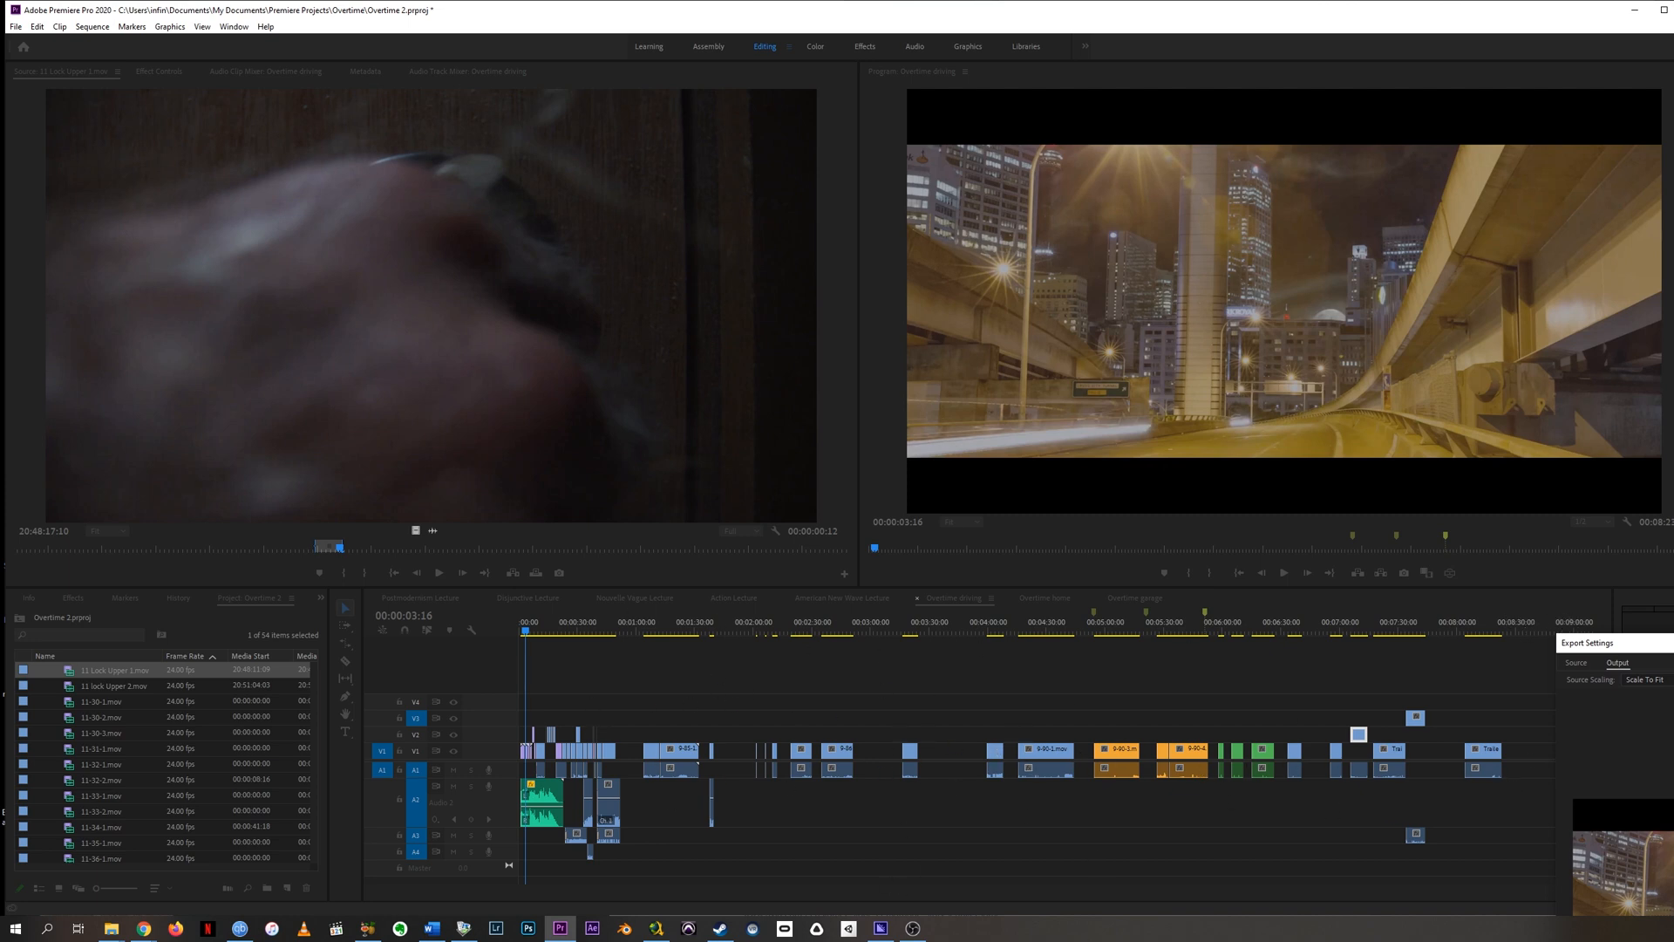
{"action": "left_click_drag", "start_coordinate": [1657, 642], "coordinate": [1367, 157]}
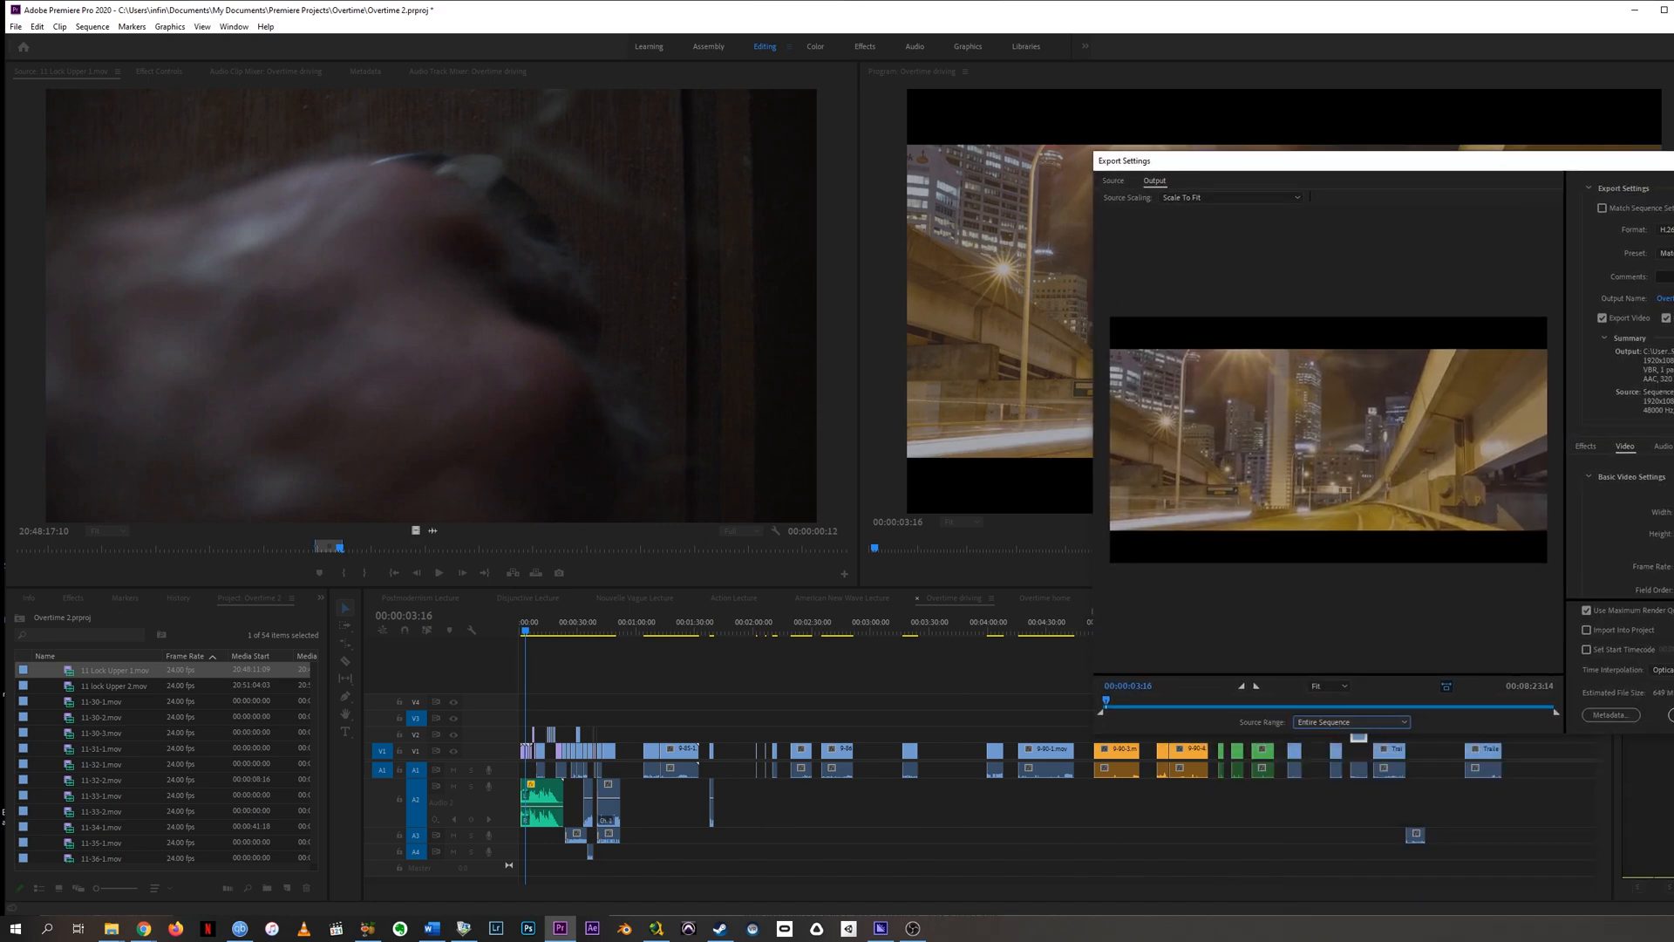
{"action": "key", "text": "Escape"}
- Mark an In point at the start of the driving sequence's opening clips and an Out point at 00:00:52:04
{"action": "left_click_drag", "start_coordinate": [547, 627], "coordinate": [483, 628]}
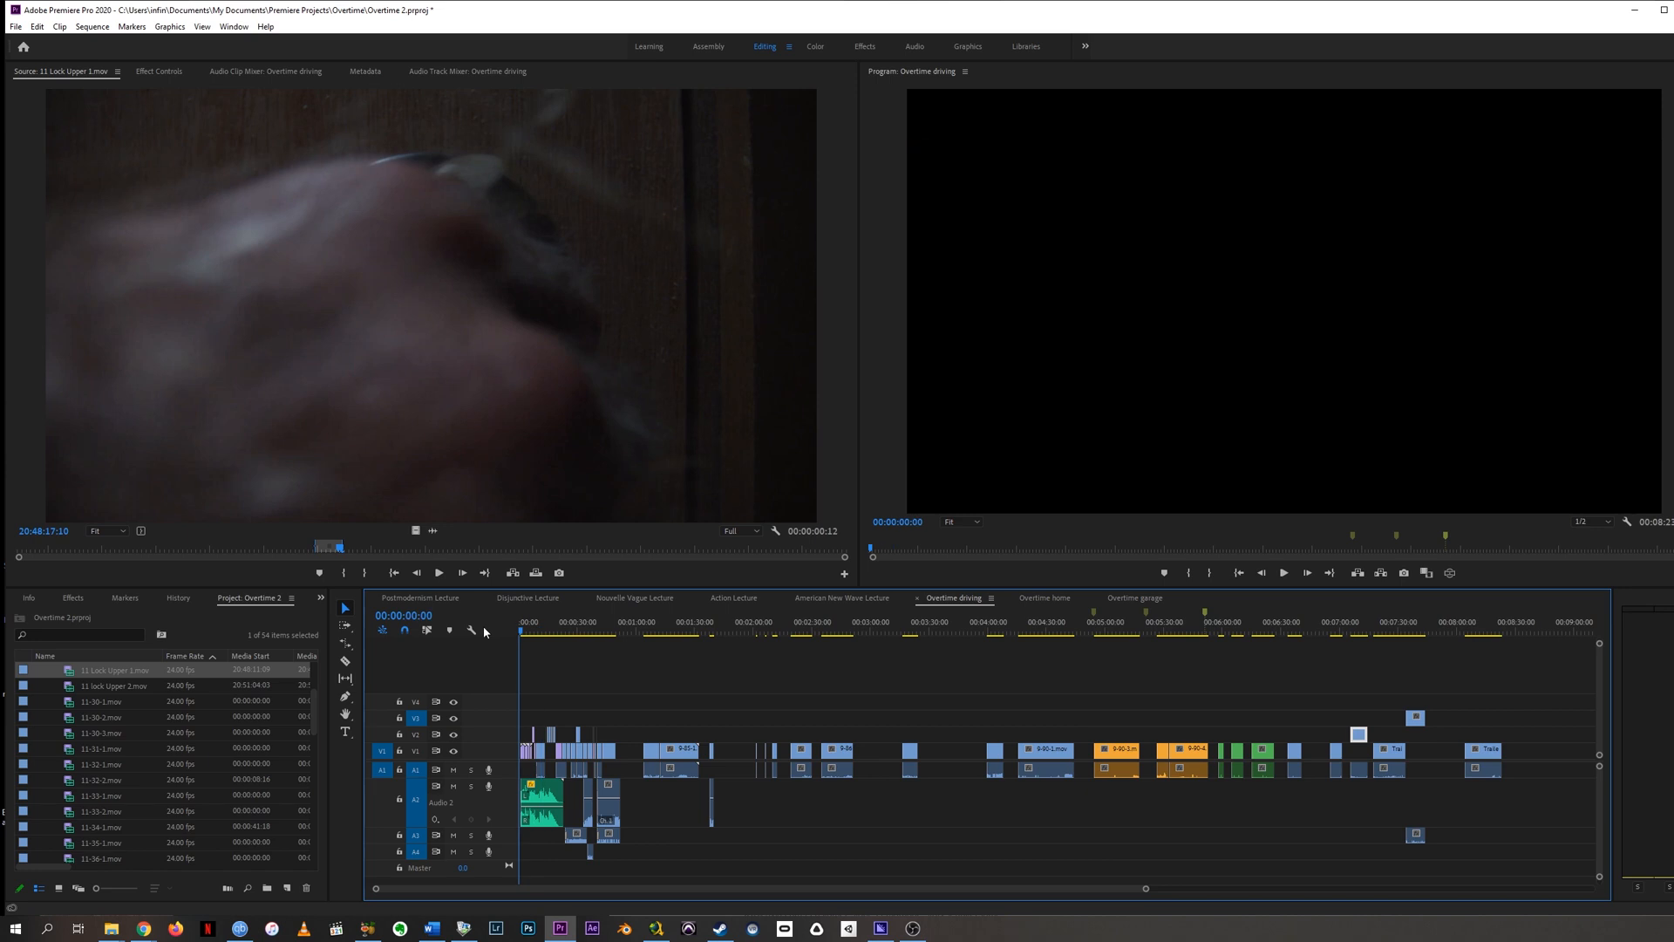
{"action": "key", "text": "equal"}
{"action": "key", "text": "equal"}
{"action": "key", "text": "equal"}
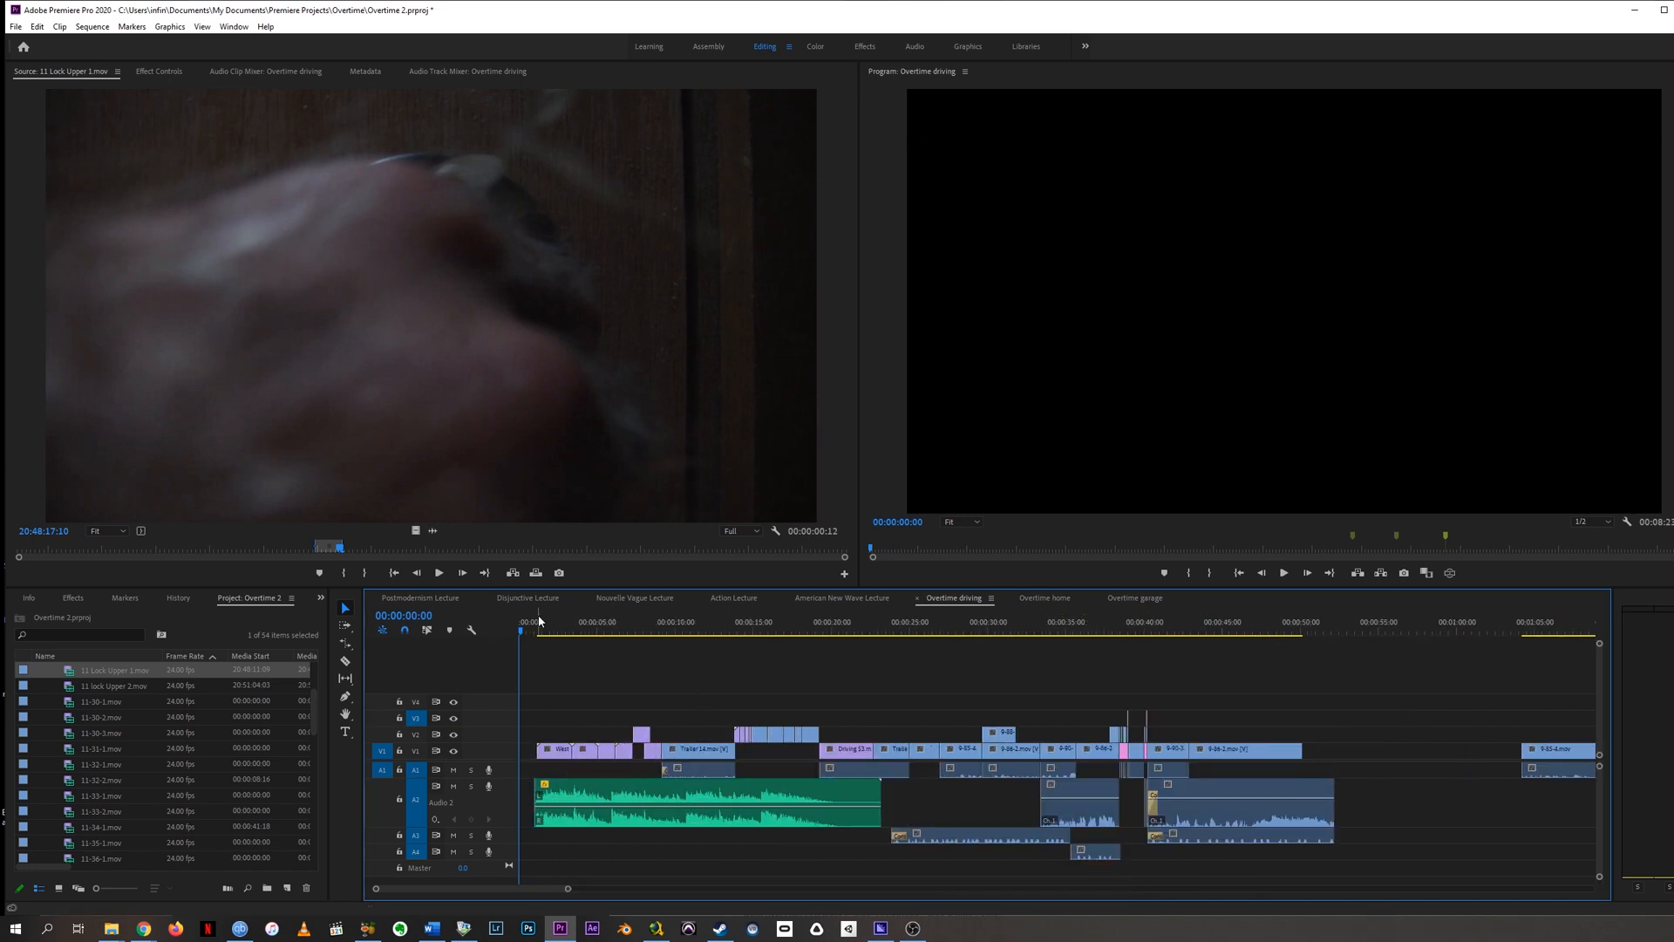
{"action": "left_click_drag", "start_coordinate": [542, 627], "coordinate": [537, 627]}
{"action": "left_click_drag", "start_coordinate": [1340, 627], "coordinate": [1335, 625]}
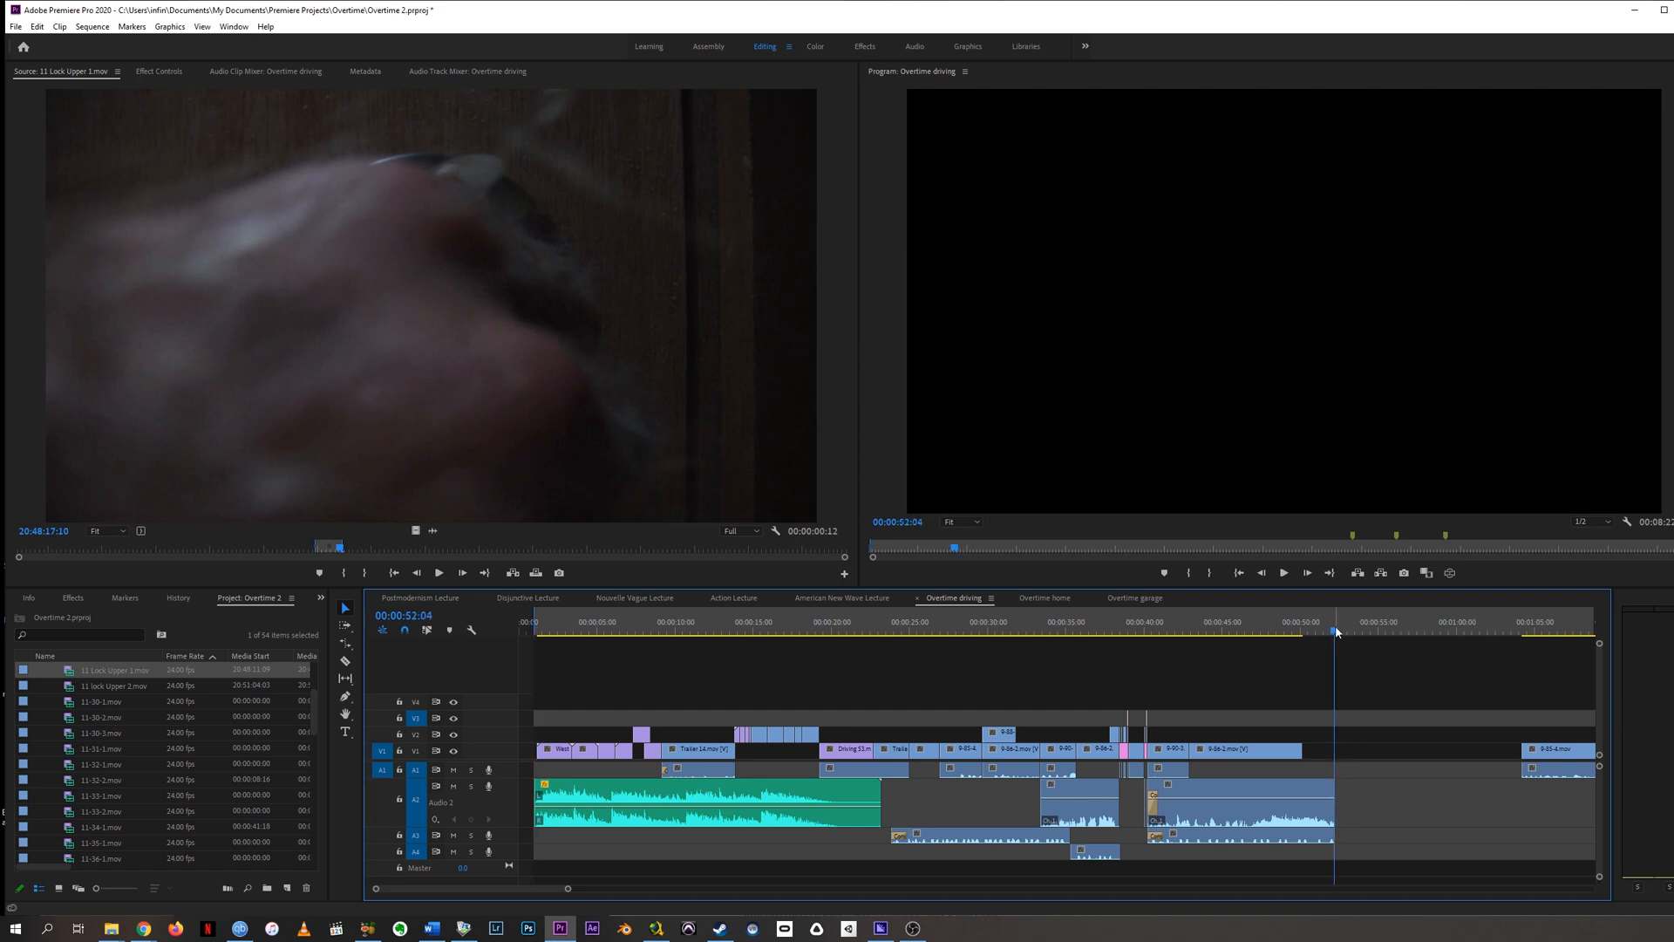
{"action": "key", "text": "o"}
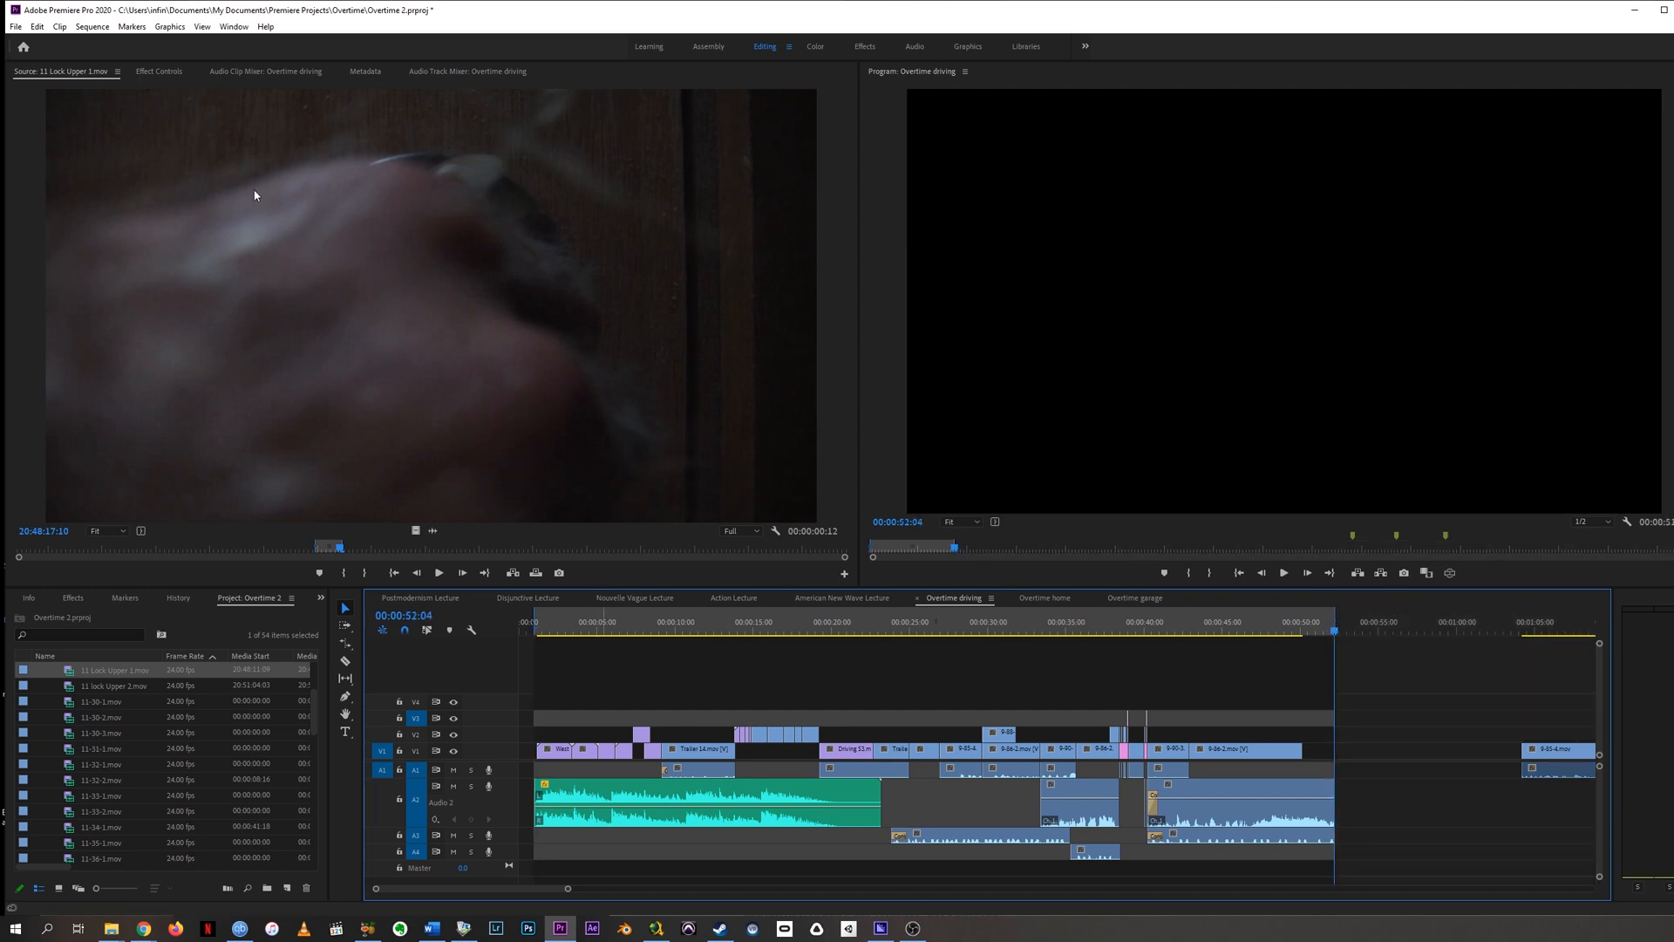
- Check the export settings with Sequence In/Out as the source range for the marked section, and close them without exporting
{"action": "left_click", "coordinate": [16, 26]}
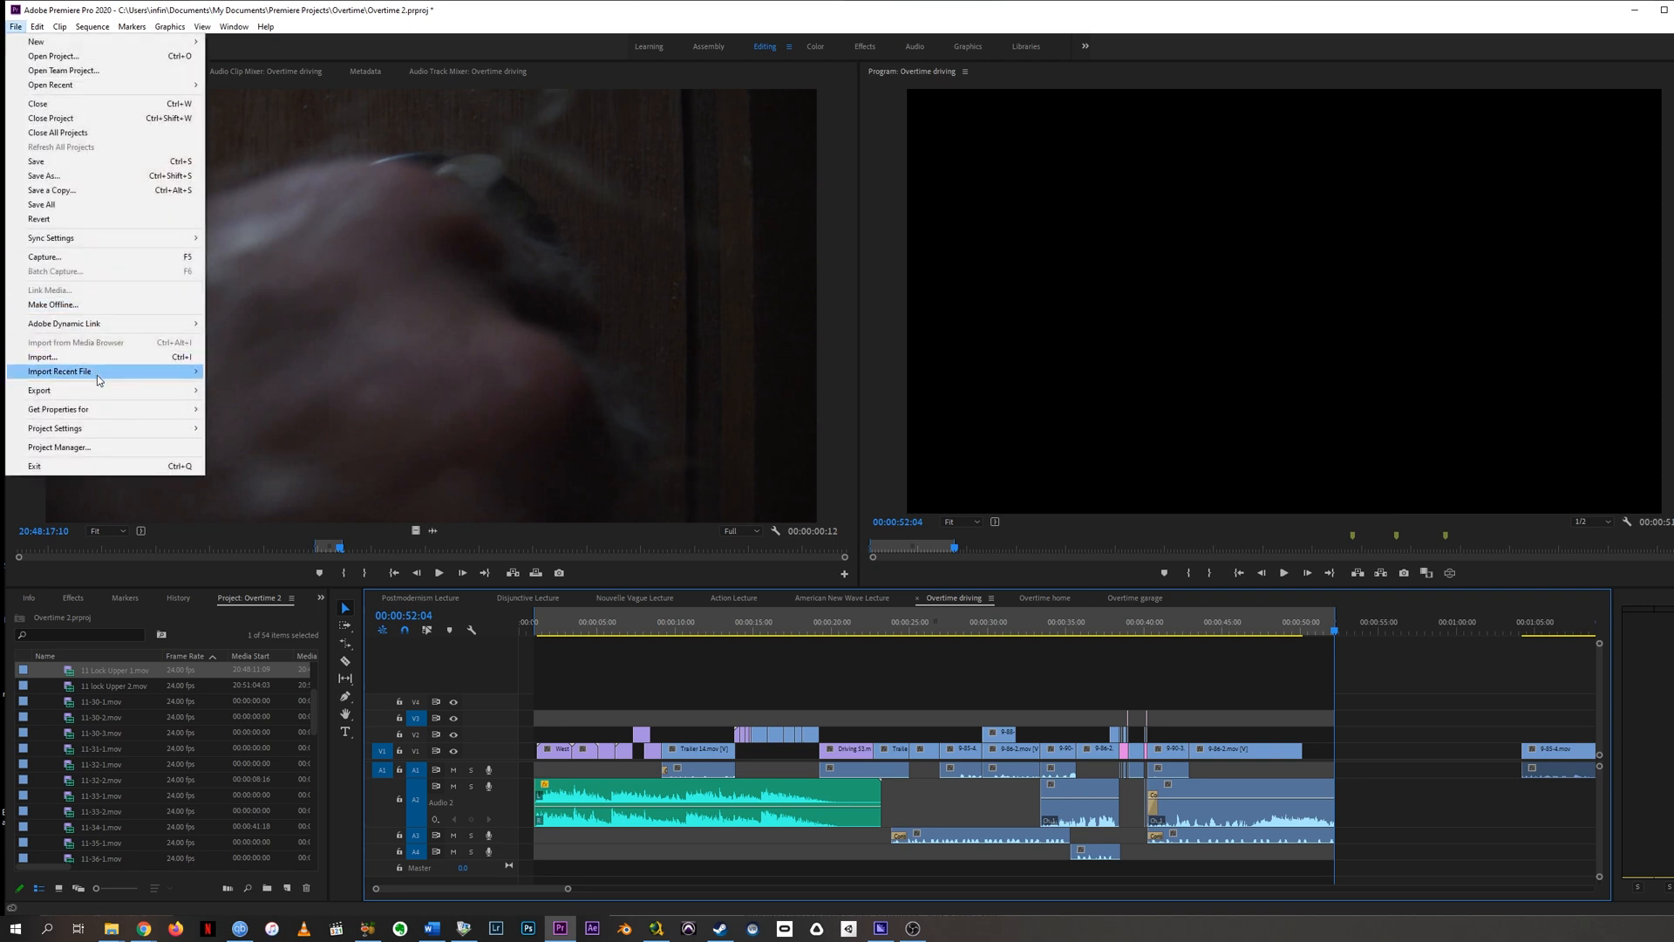
{"action": "mouse_move", "coordinate": [100, 397]}
{"action": "left_click", "coordinate": [254, 394]}
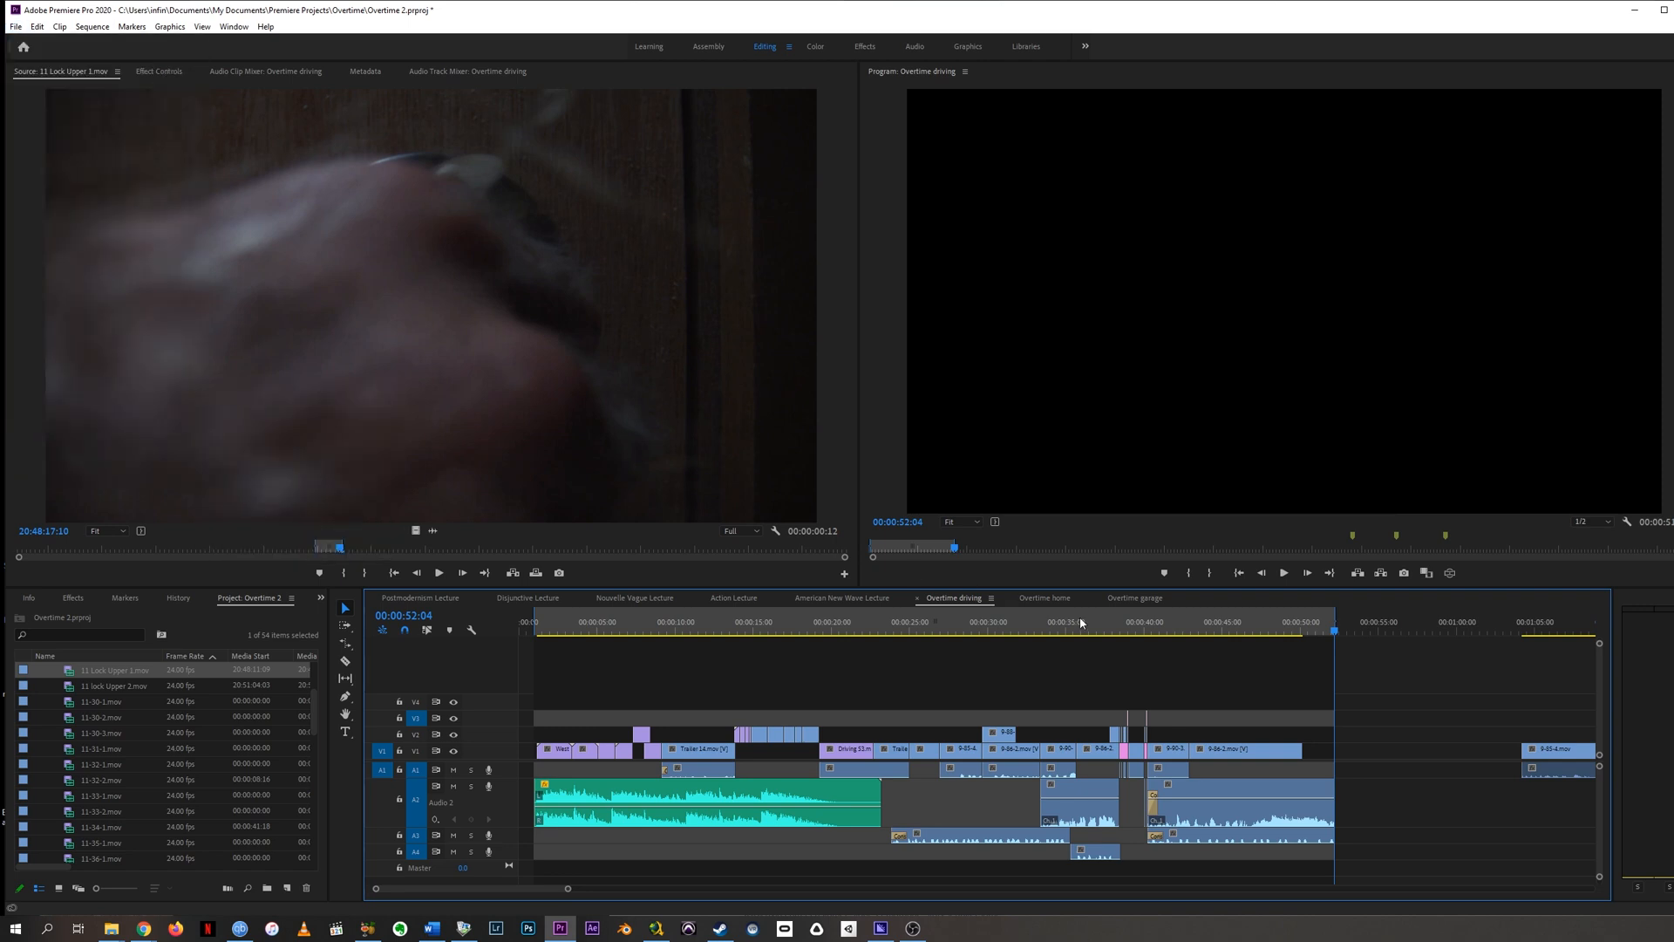
{"action": "left_click", "coordinate": [1404, 722]}
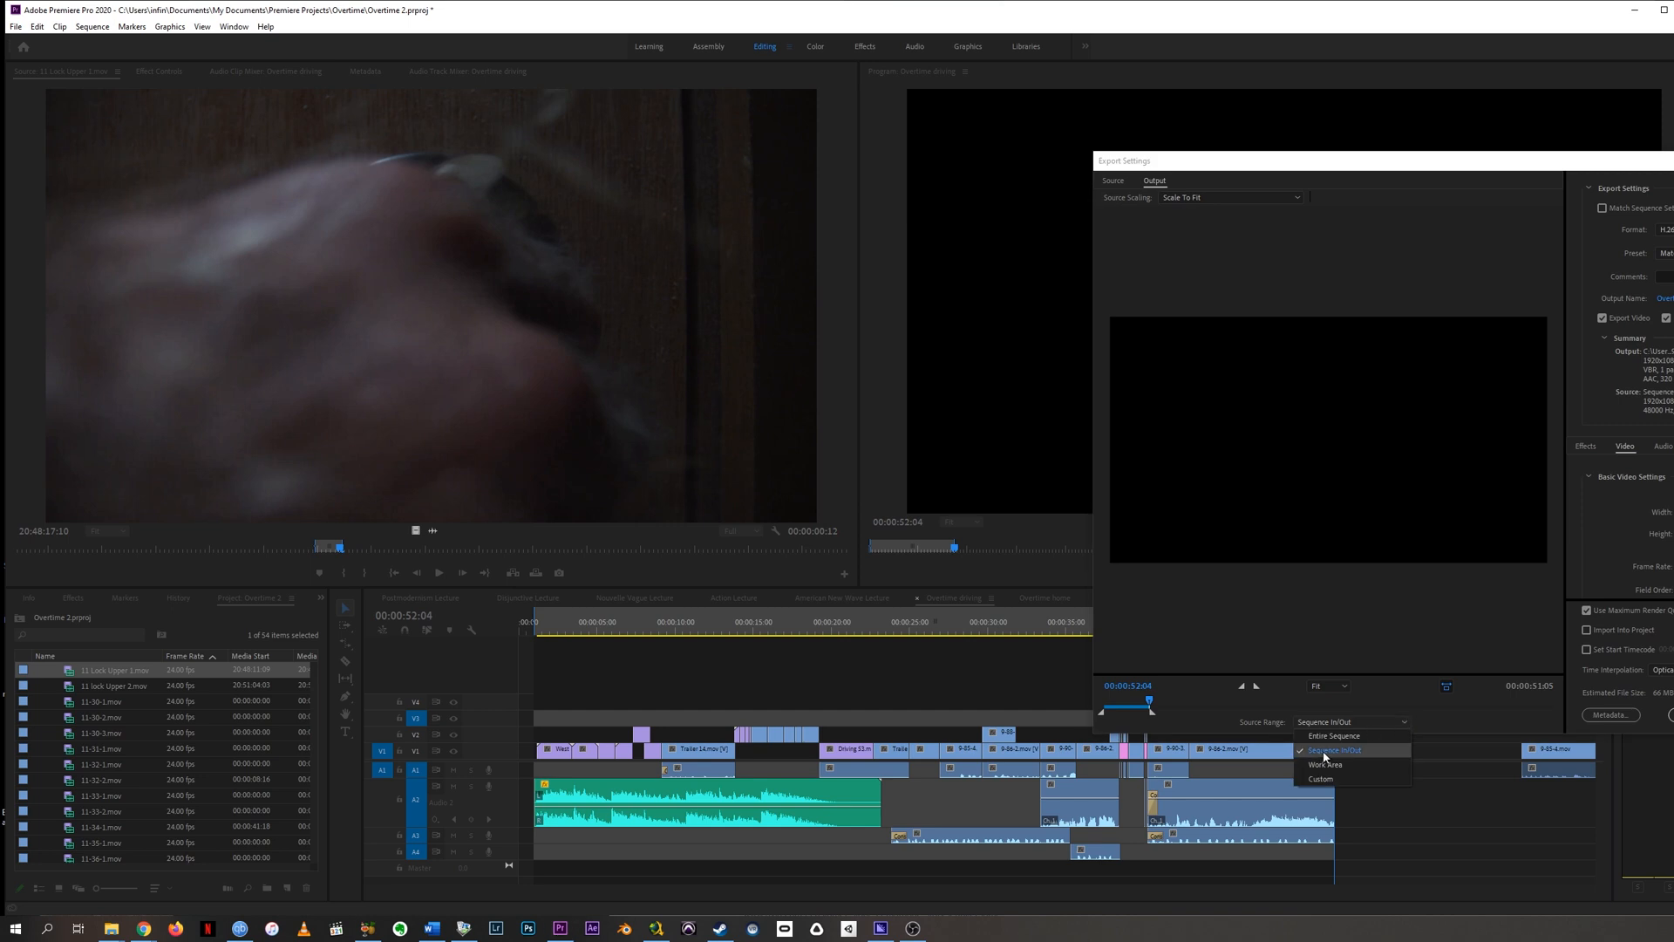
{"action": "left_click", "coordinate": [1331, 752]}
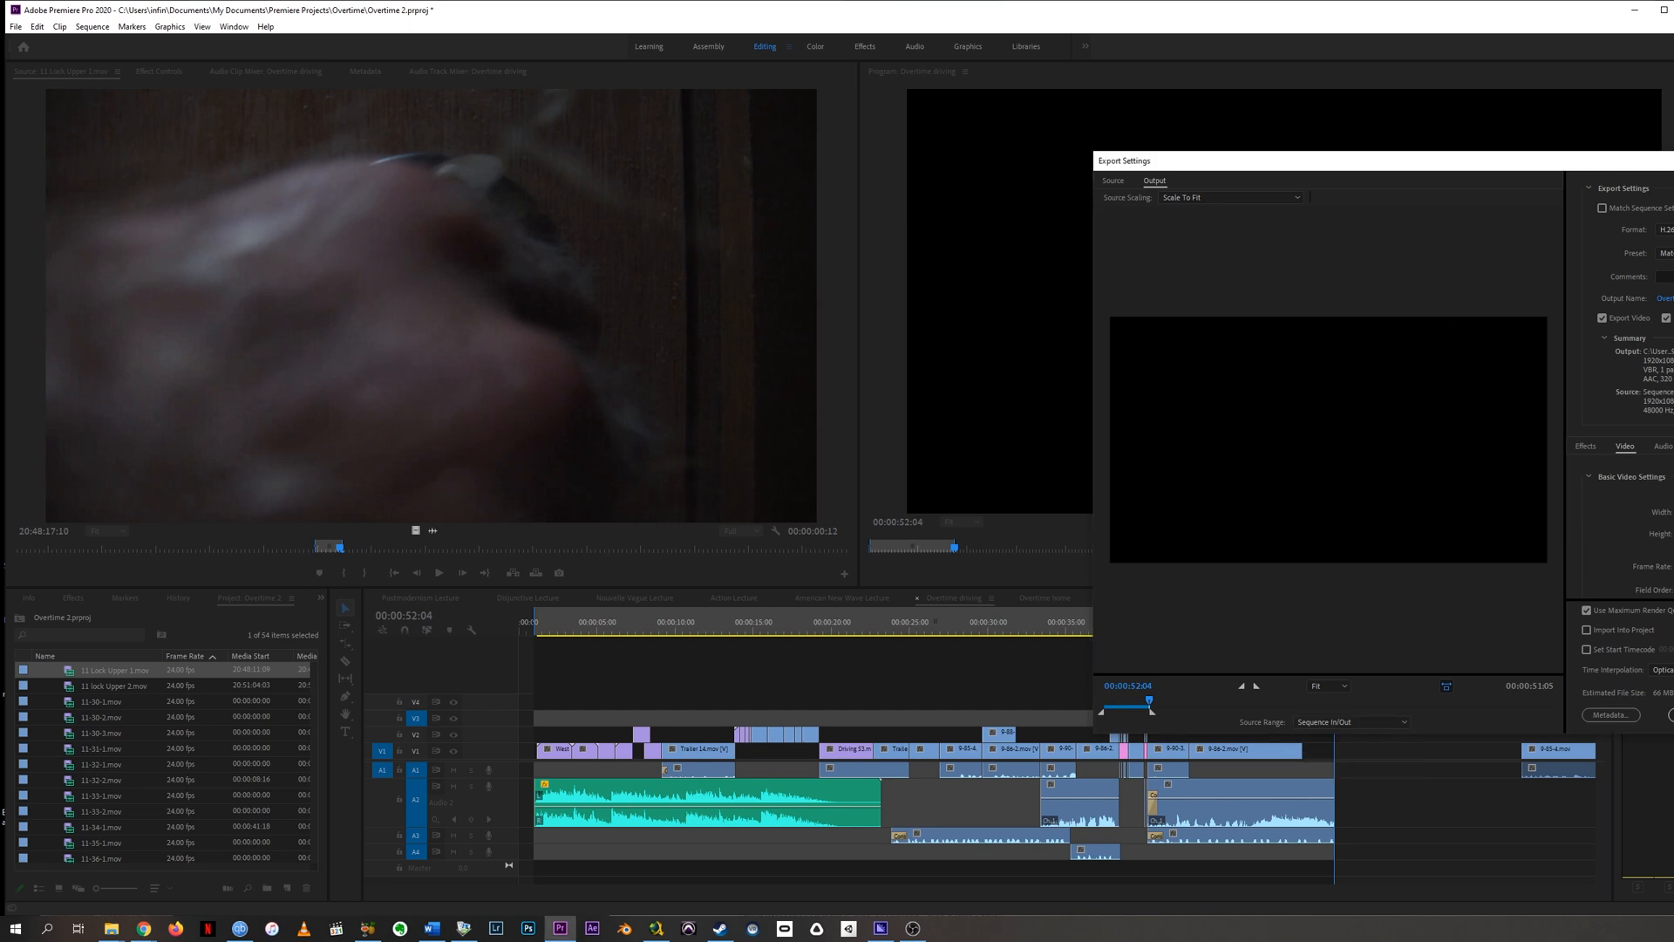
{"action": "key", "text": "Escape"}
- Scrub through the marked opening range of the driving sequence up to 00:00:50:09
{"action": "key", "text": "minus"}
{"action": "key", "text": "minus"}
{"action": "key", "text": "minus"}
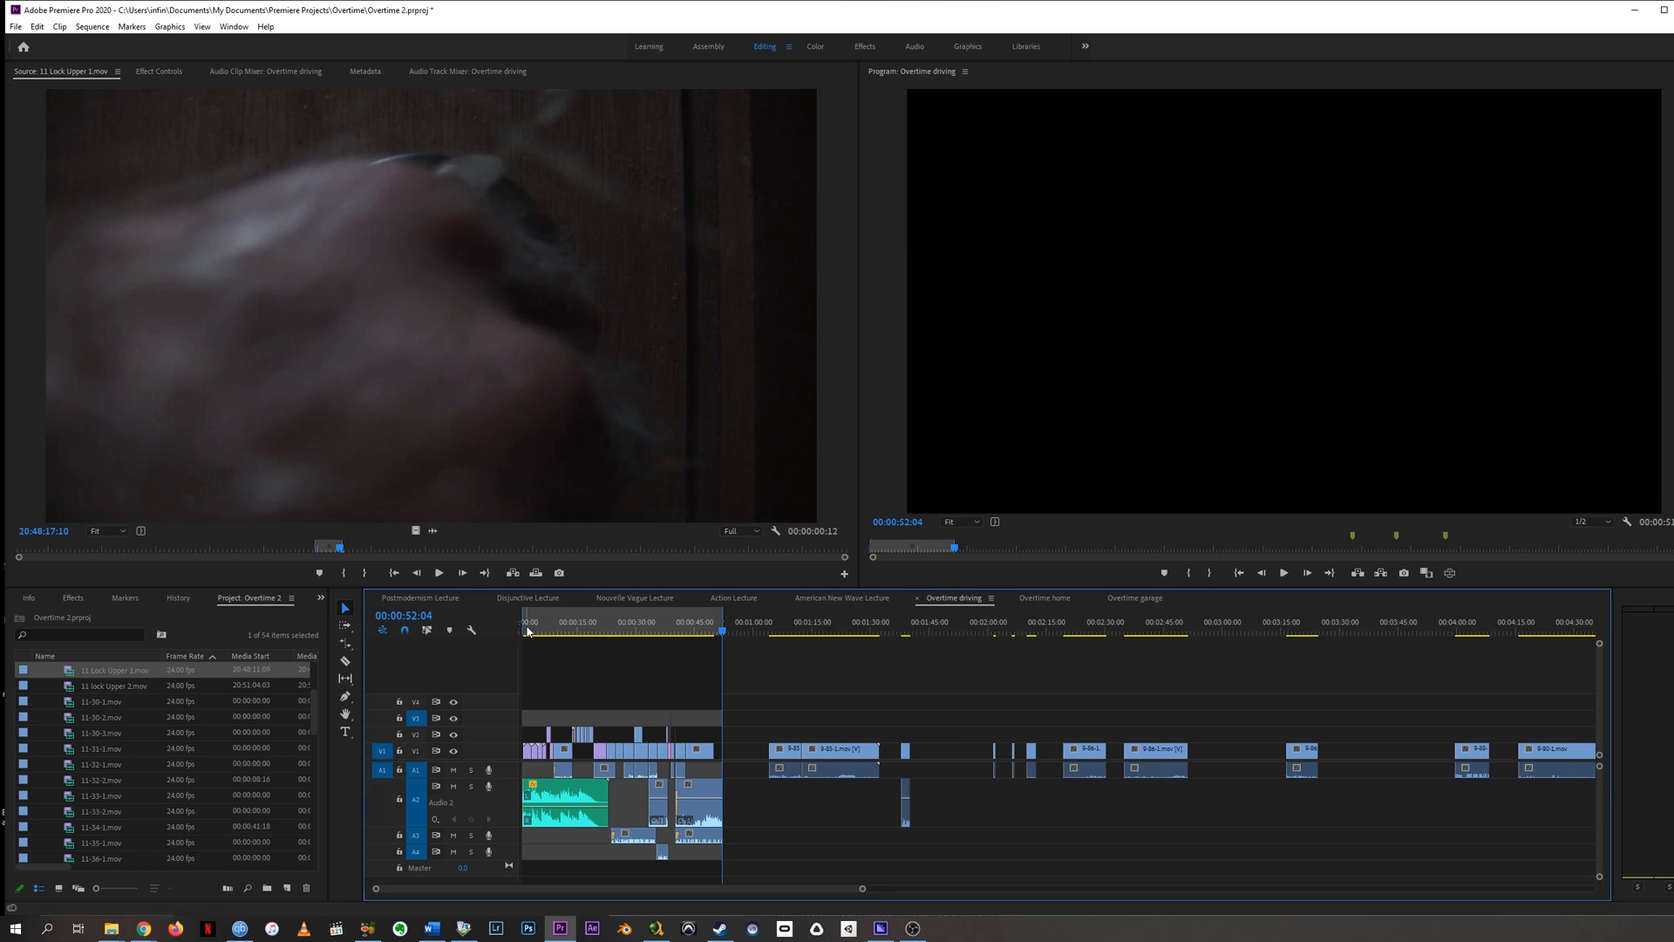
{"action": "left_click", "coordinate": [552, 631]}
{"action": "left_click_drag", "start_coordinate": [552, 630], "coordinate": [718, 635]}
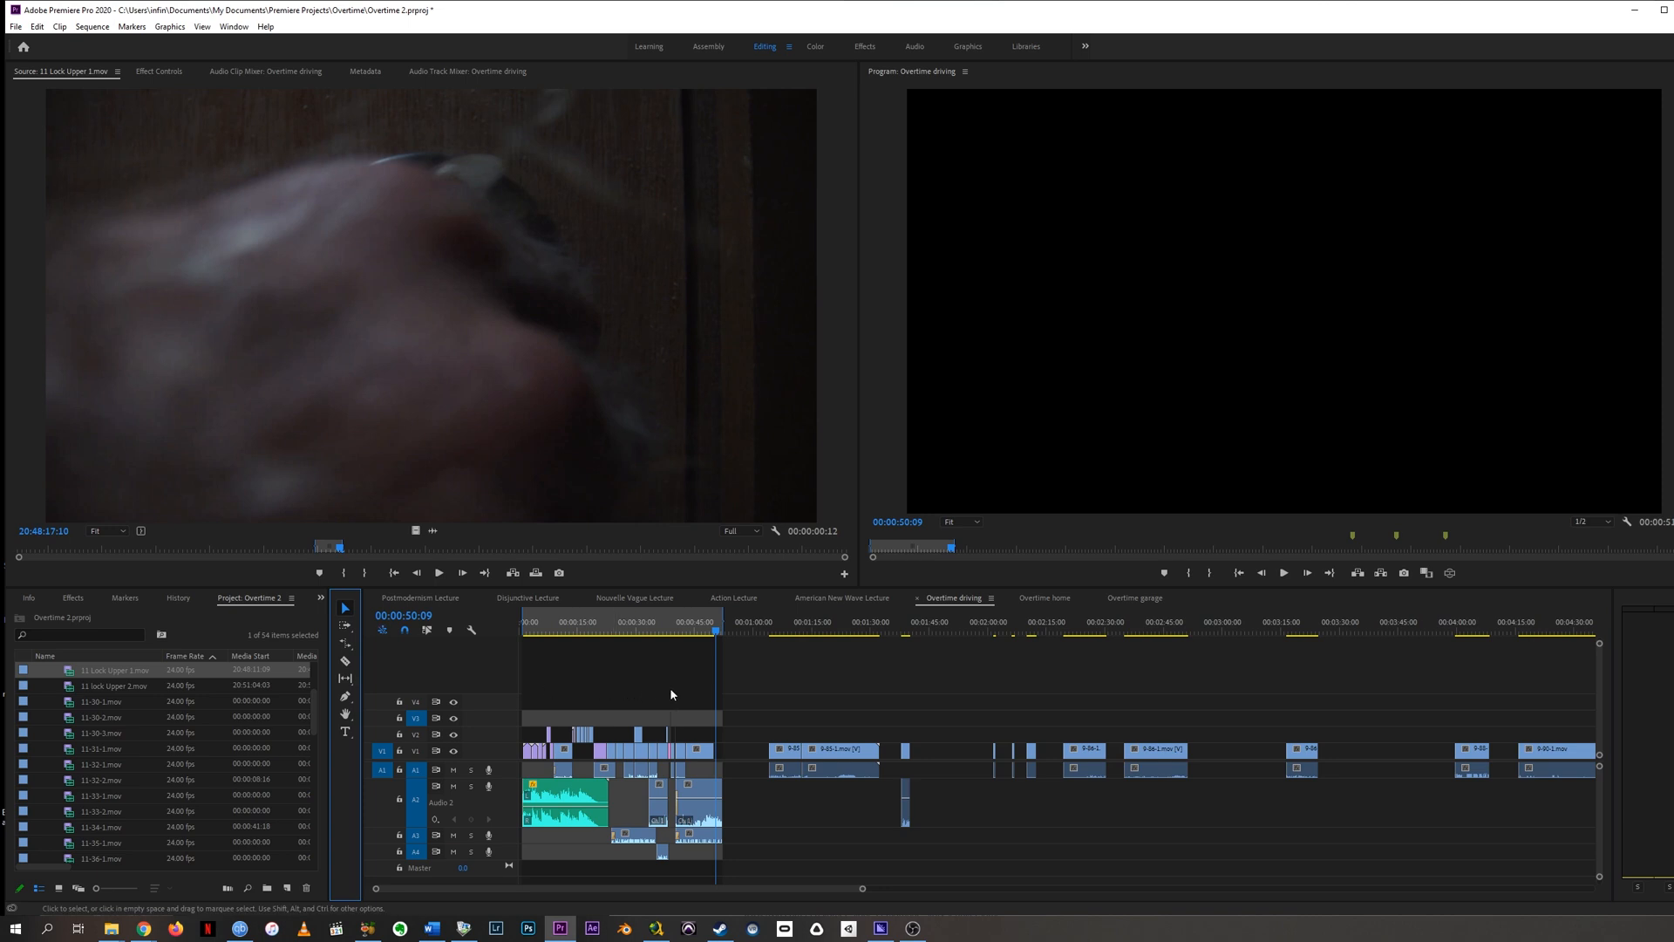
- Select all video and audio clips of the opening within the marked range and make a subsequence from them
{"action": "left_click", "coordinate": [700, 735]}
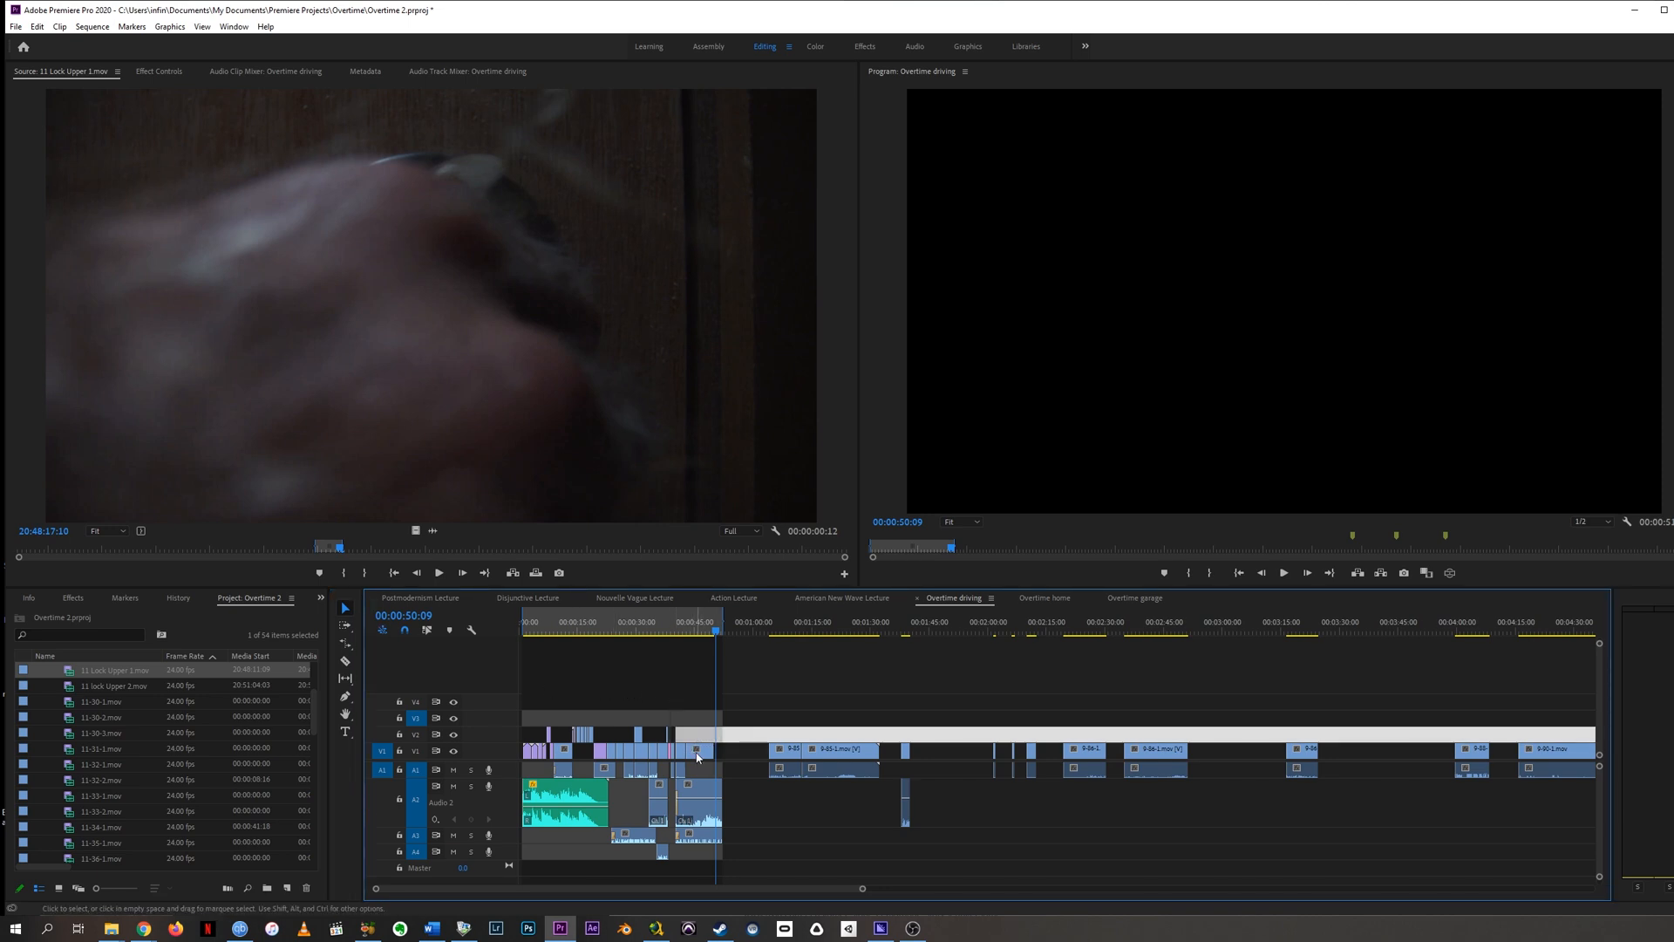
{"action": "left_click", "coordinate": [523, 716]}
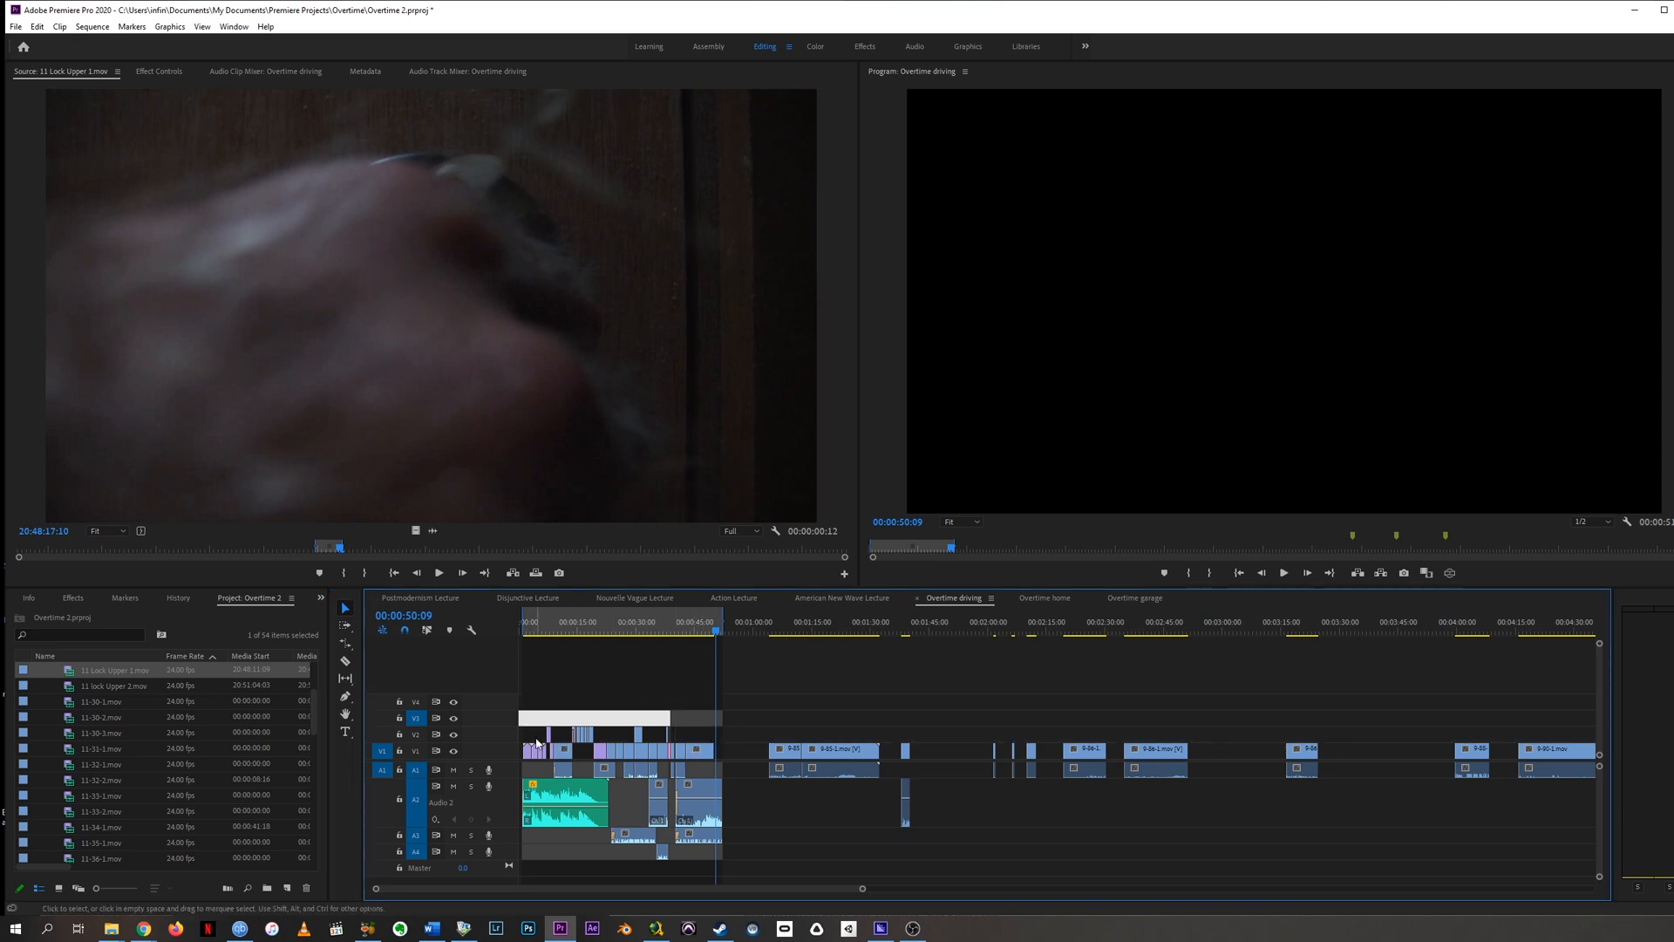
{"action": "left_click", "coordinate": [526, 733]}
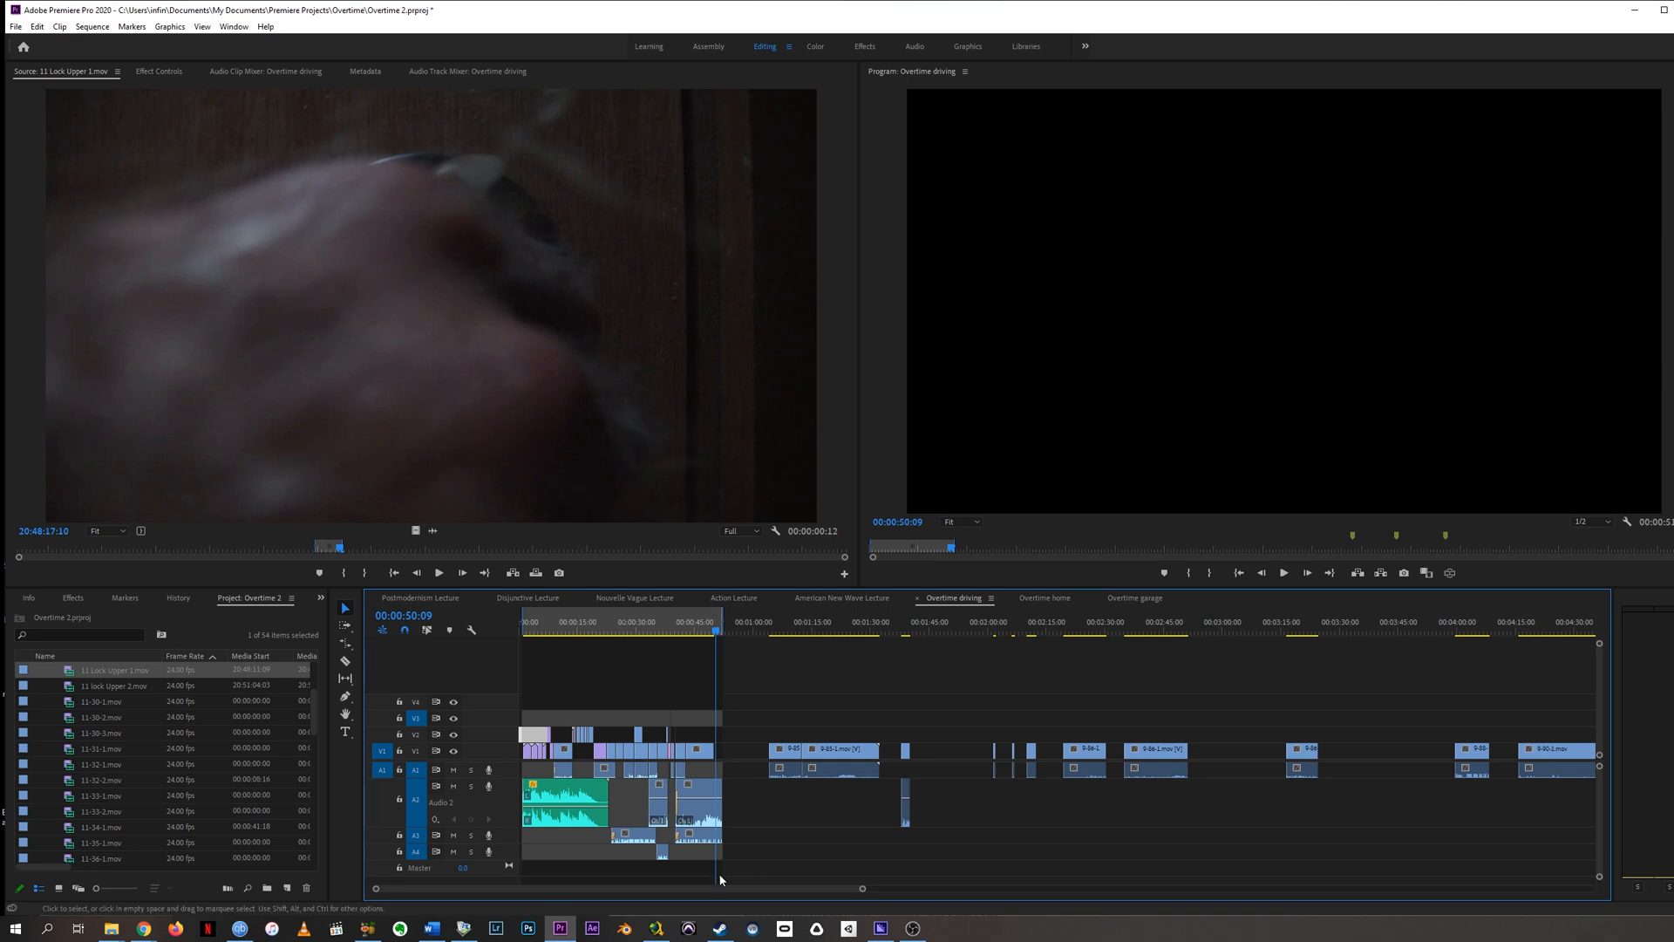
{"action": "left_click_drag", "start_coordinate": [716, 875], "coordinate": [523, 696]}
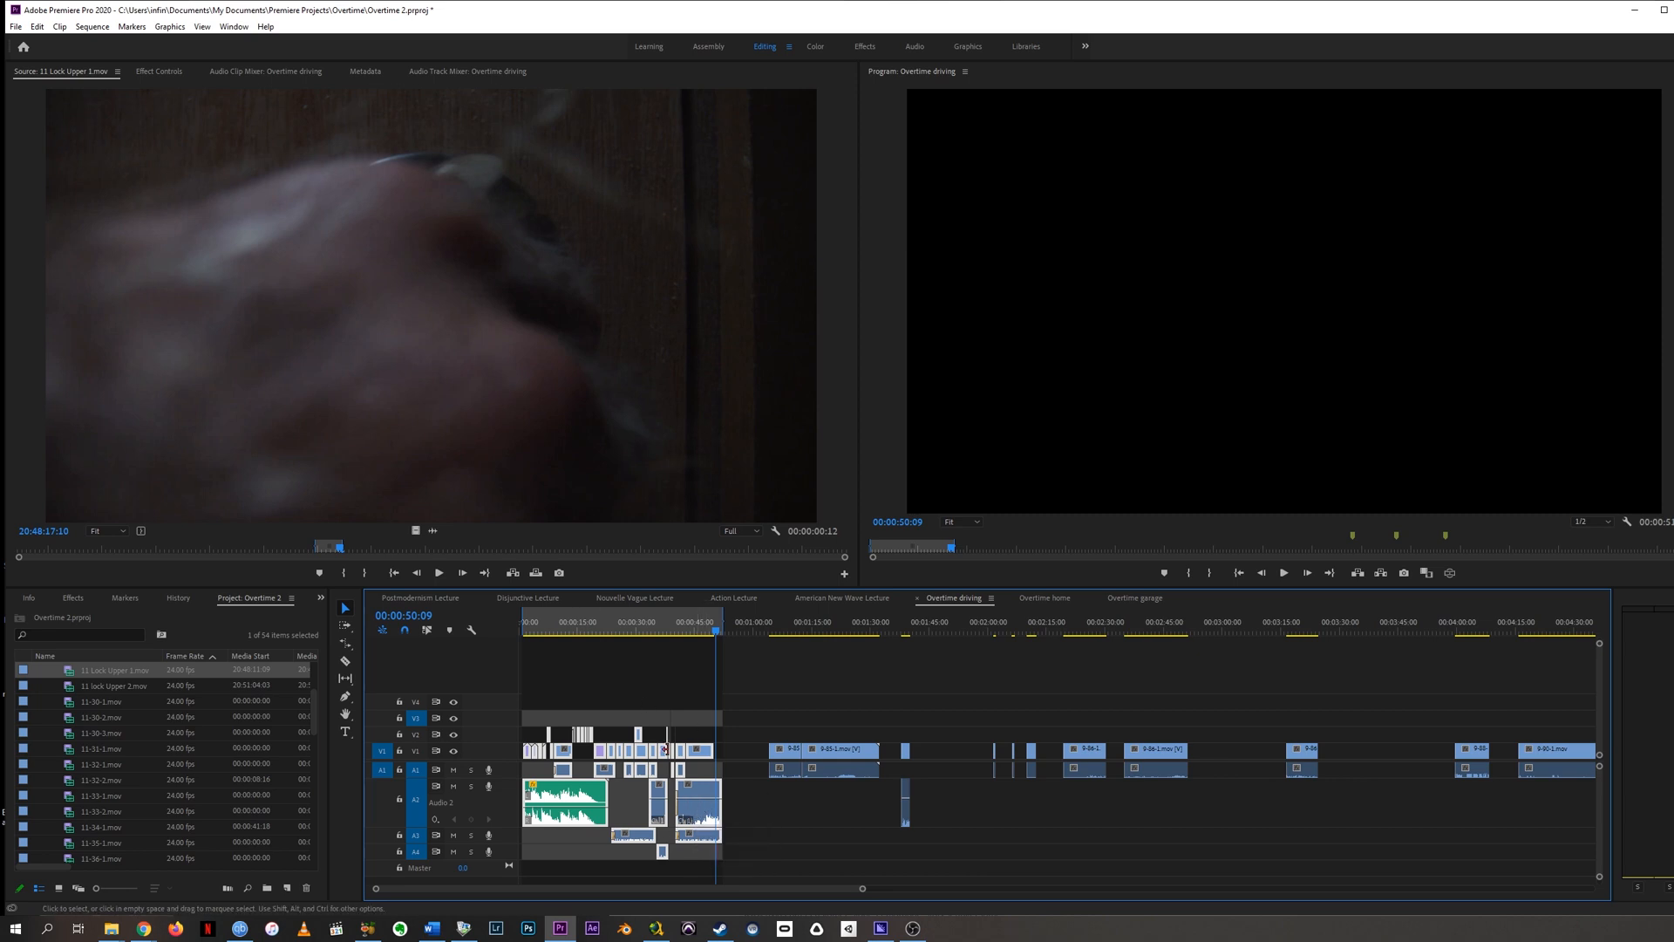
{"action": "right_click", "coordinate": [705, 809]}
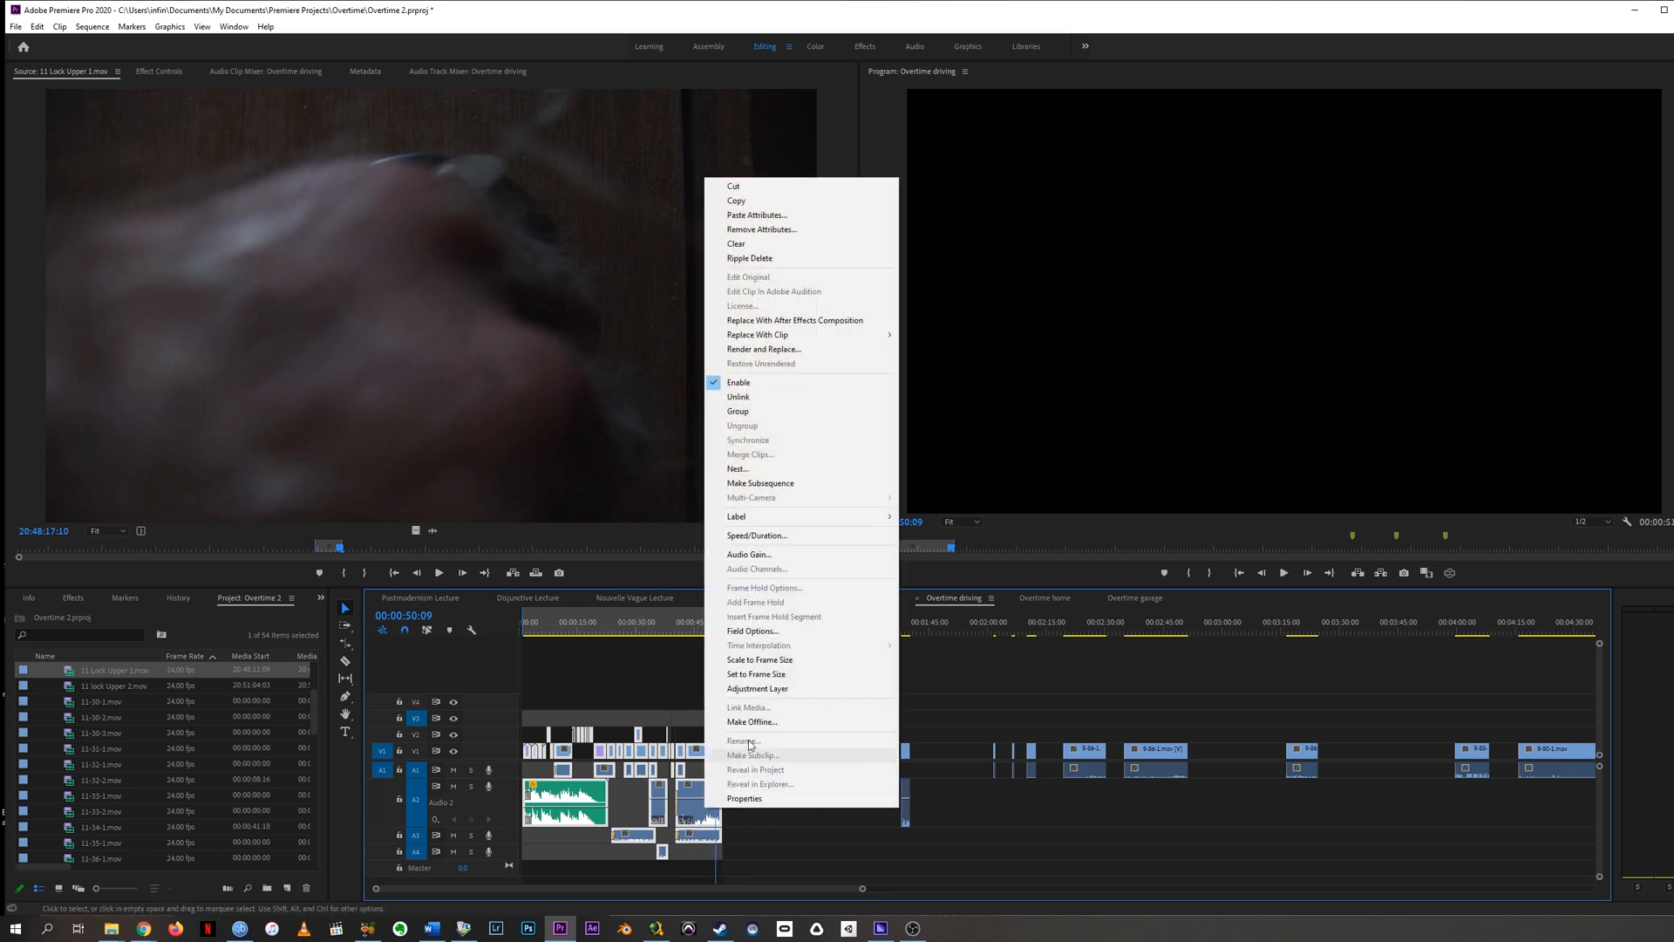
{"action": "left_click", "coordinate": [844, 487]}
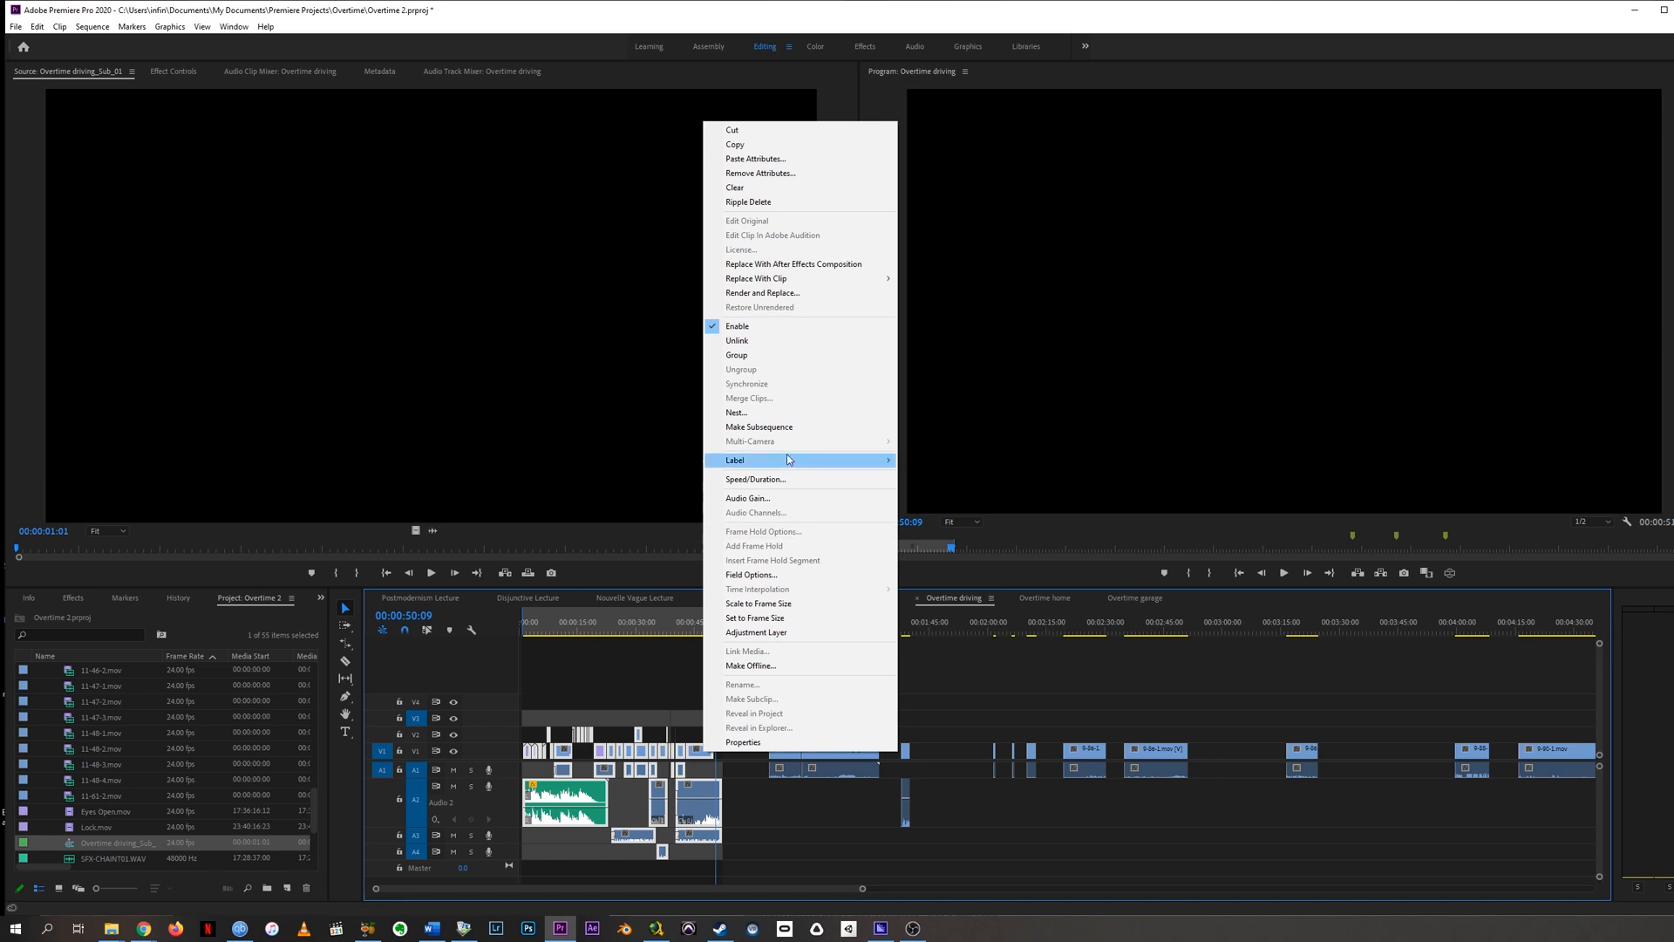
- Nest the selected opening clips as Nested Sequence 01 and open that nested sequence in the timeline
{"action": "left_click", "coordinate": [792, 412]}
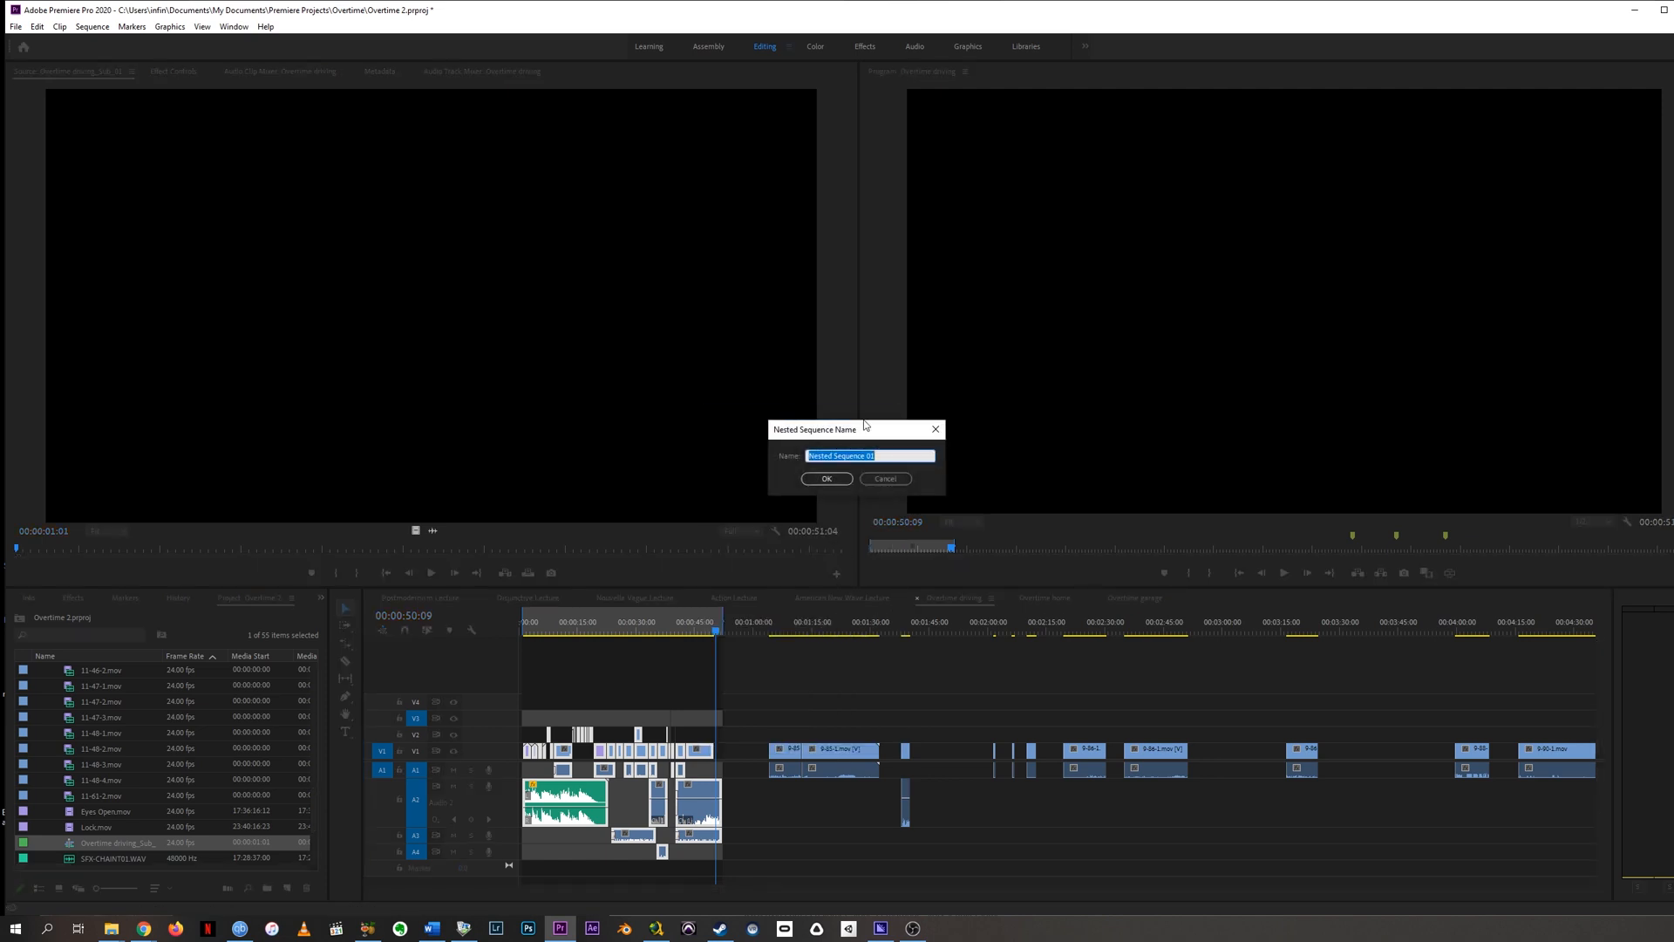
{"action": "left_click", "coordinate": [841, 477]}
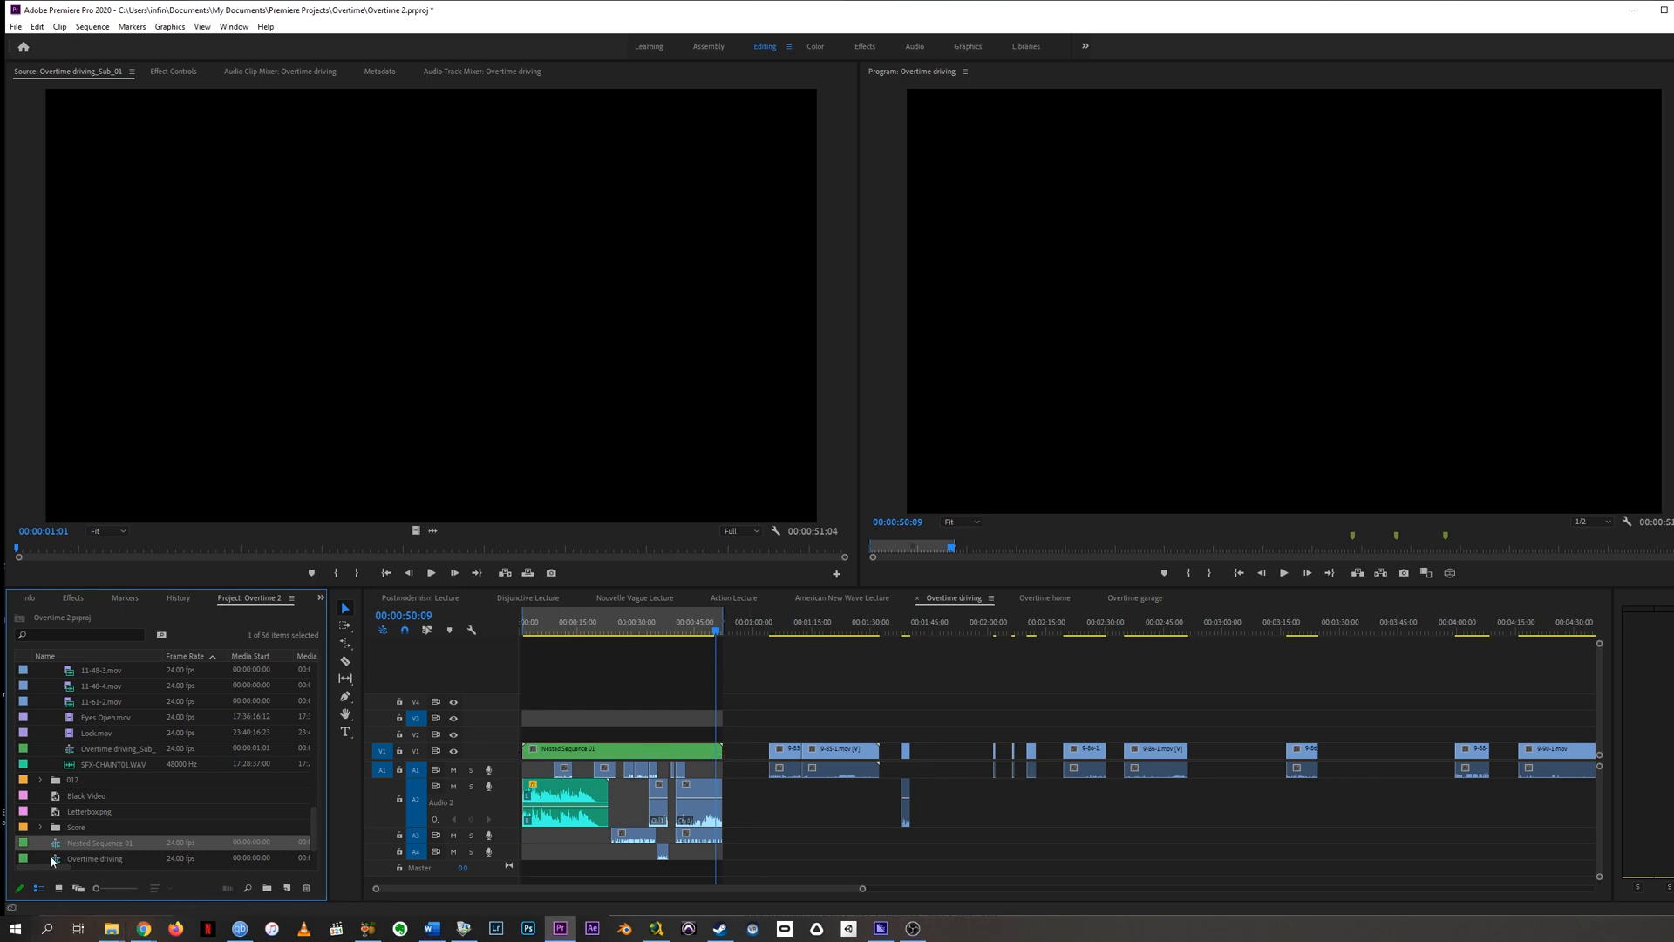
{"action": "double_click", "coordinate": [57, 844]}
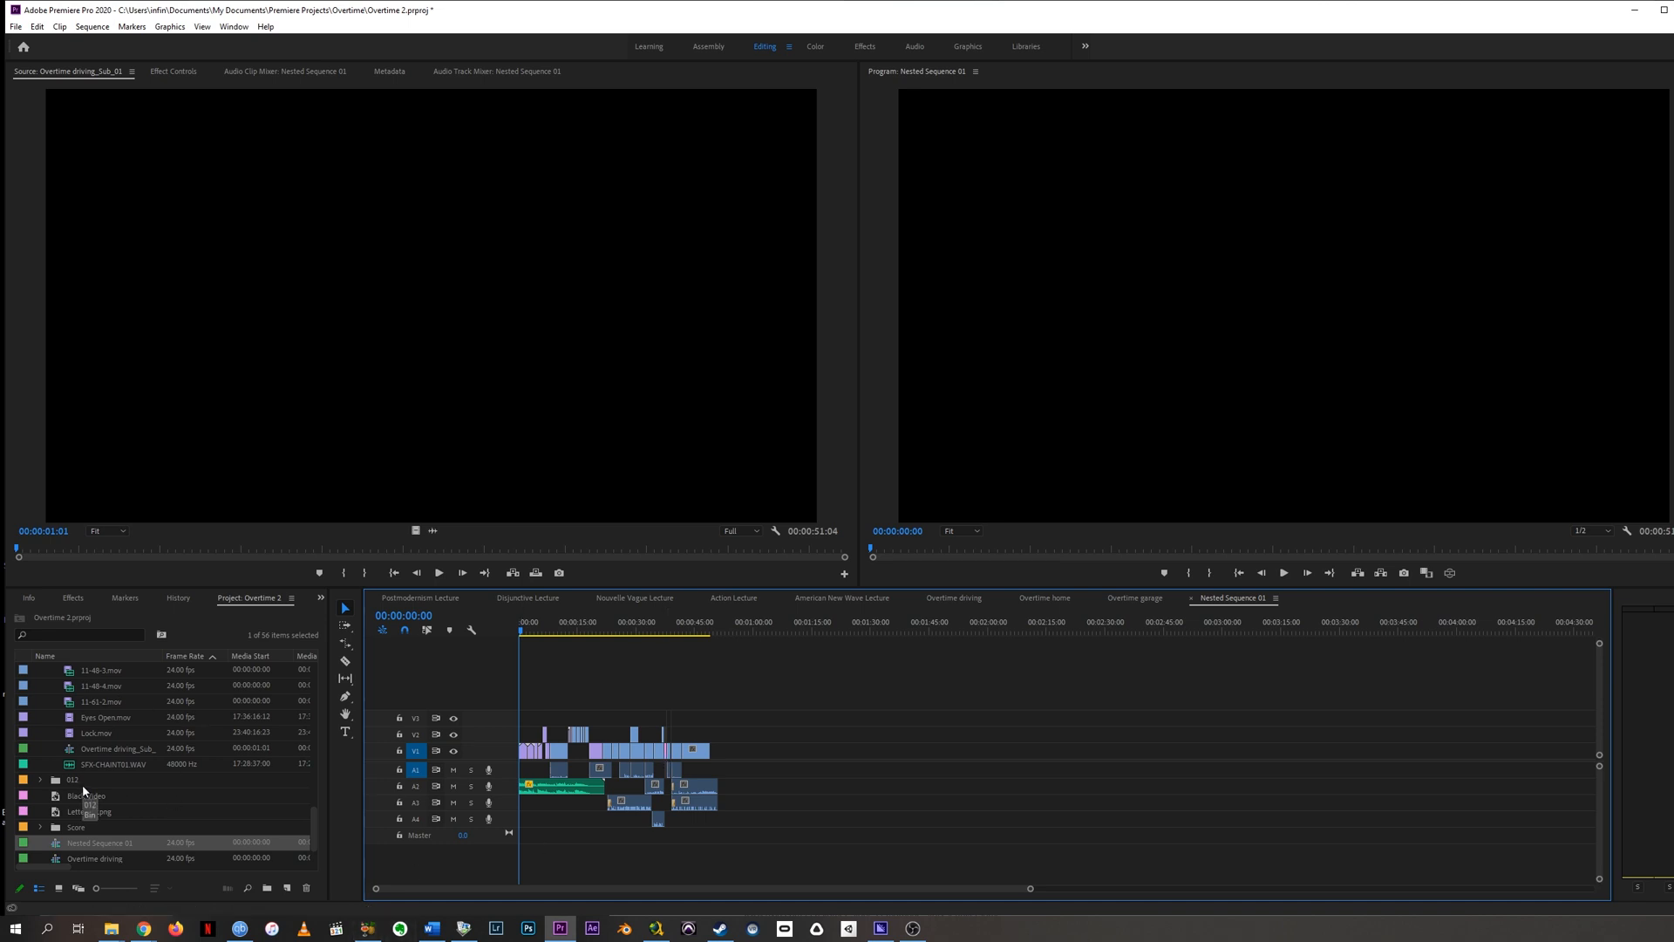
- Switch through the Overtime garage sequence to Overtime home and select the clips of its edited opening up to about 00:01:16:15
{"action": "left_click", "coordinate": [1134, 598]}
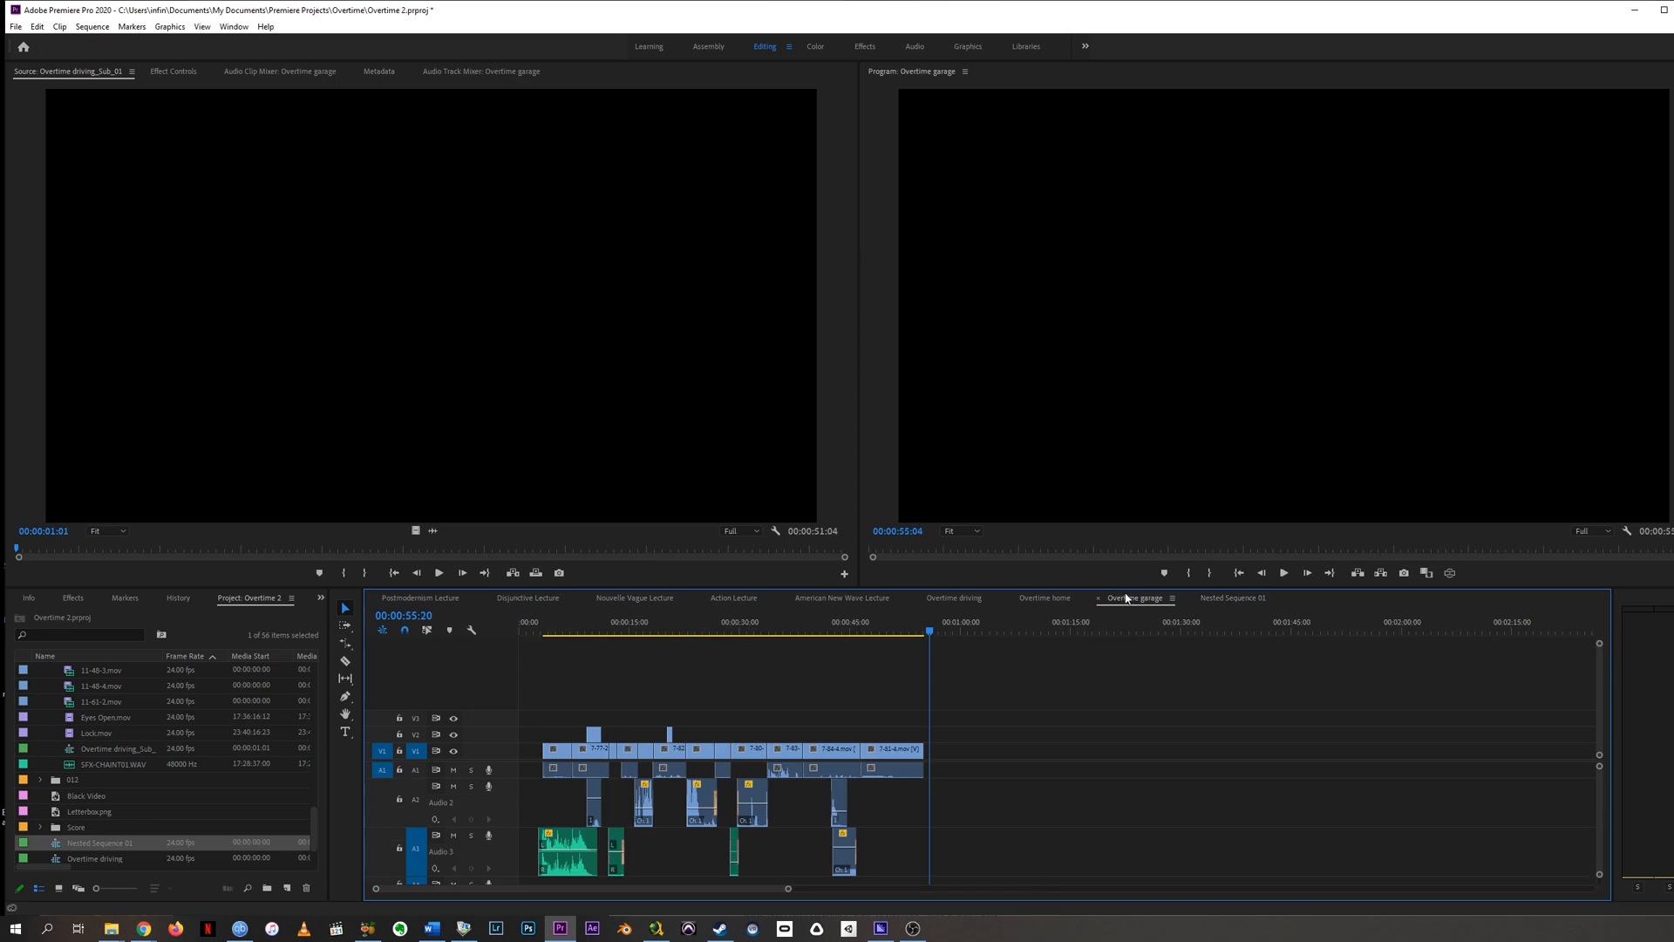
{"action": "left_click", "coordinate": [1062, 598]}
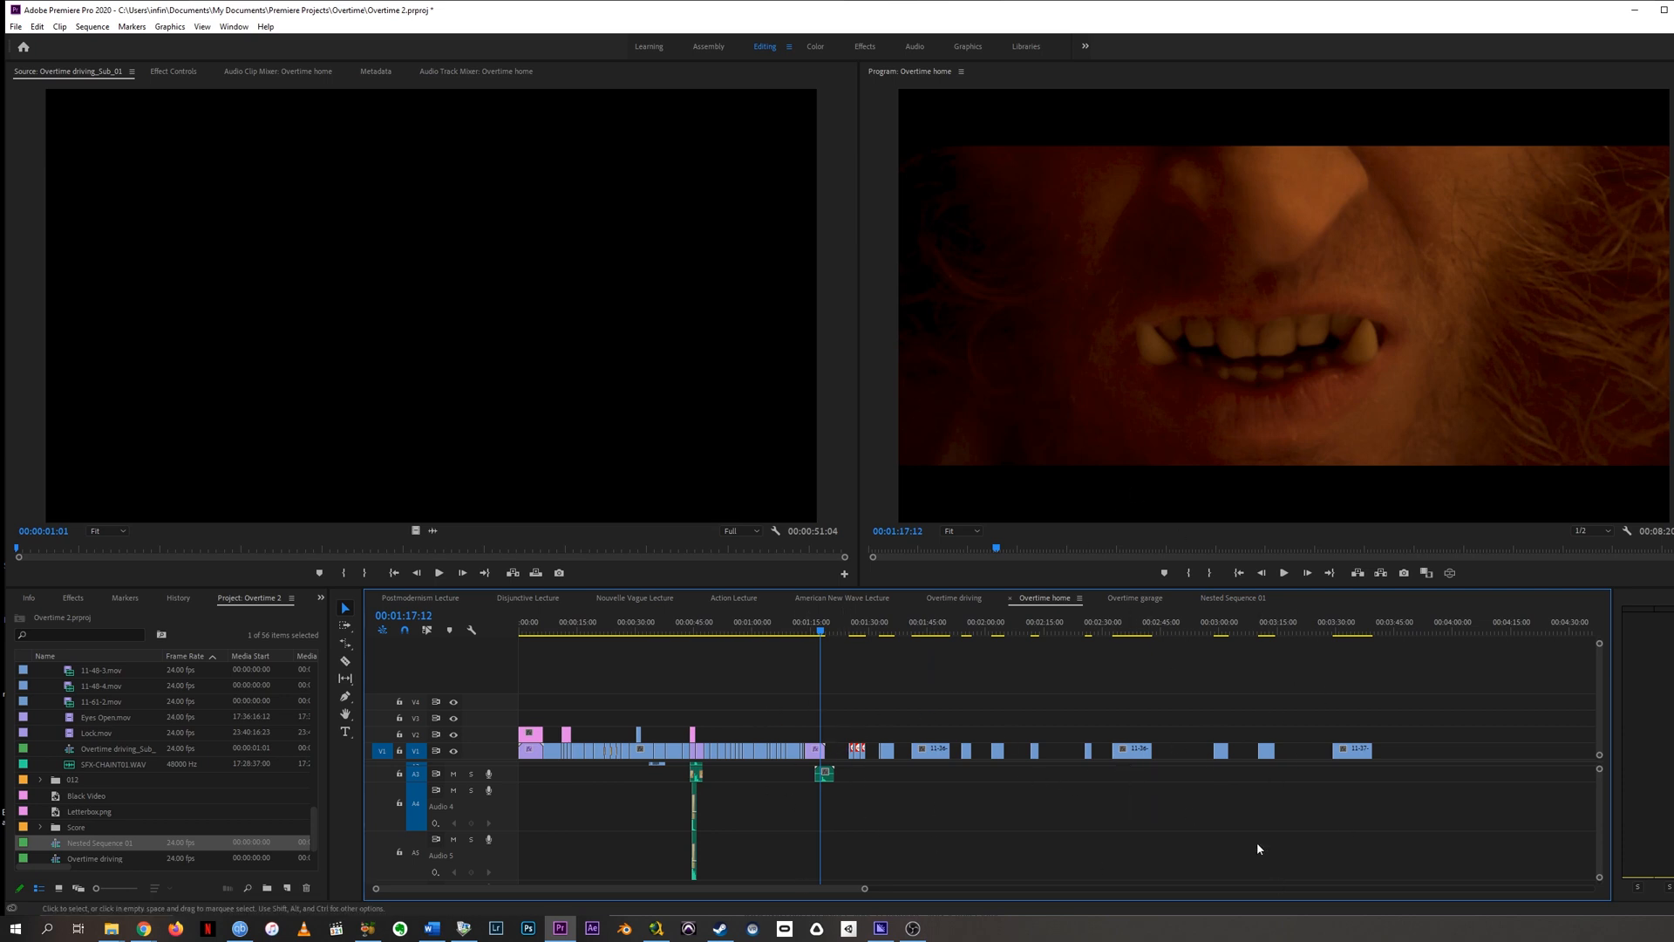
{"action": "left_click", "coordinate": [818, 694]}
{"action": "left_click_drag", "start_coordinate": [825, 697], "coordinate": [476, 806]}
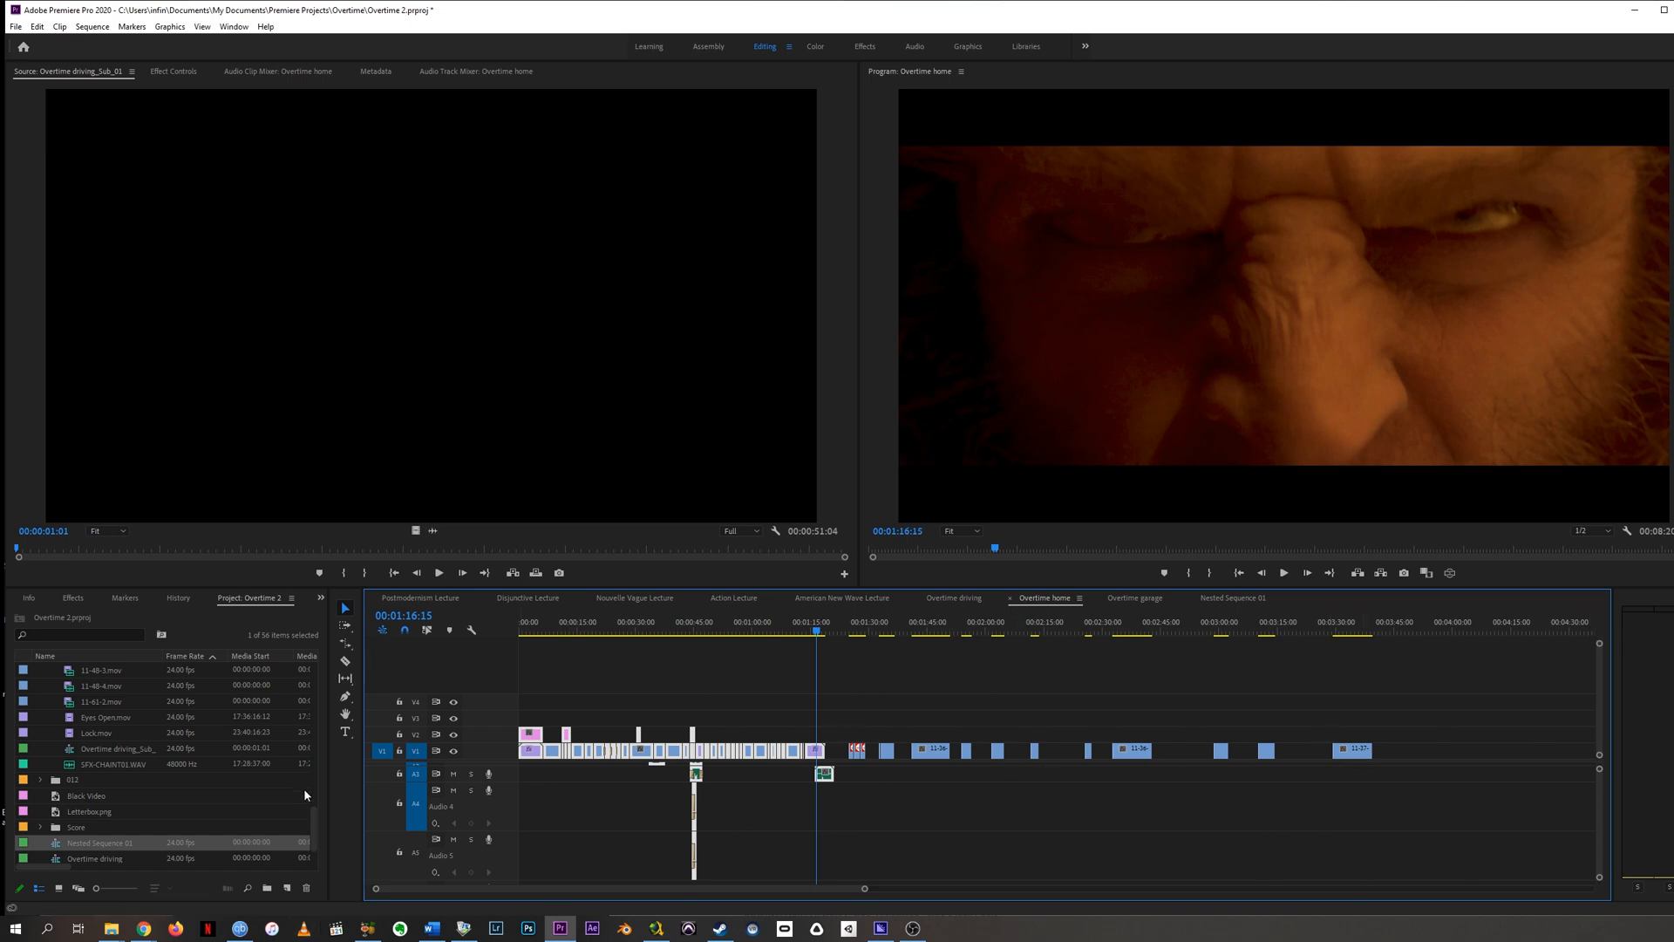
- Look over the nested, driving, garage and home sequences at the end of the project's item list
{"action": "left_click", "coordinate": [316, 822]}
{"action": "left_click_drag", "start_coordinate": [317, 821], "coordinate": [314, 852]}
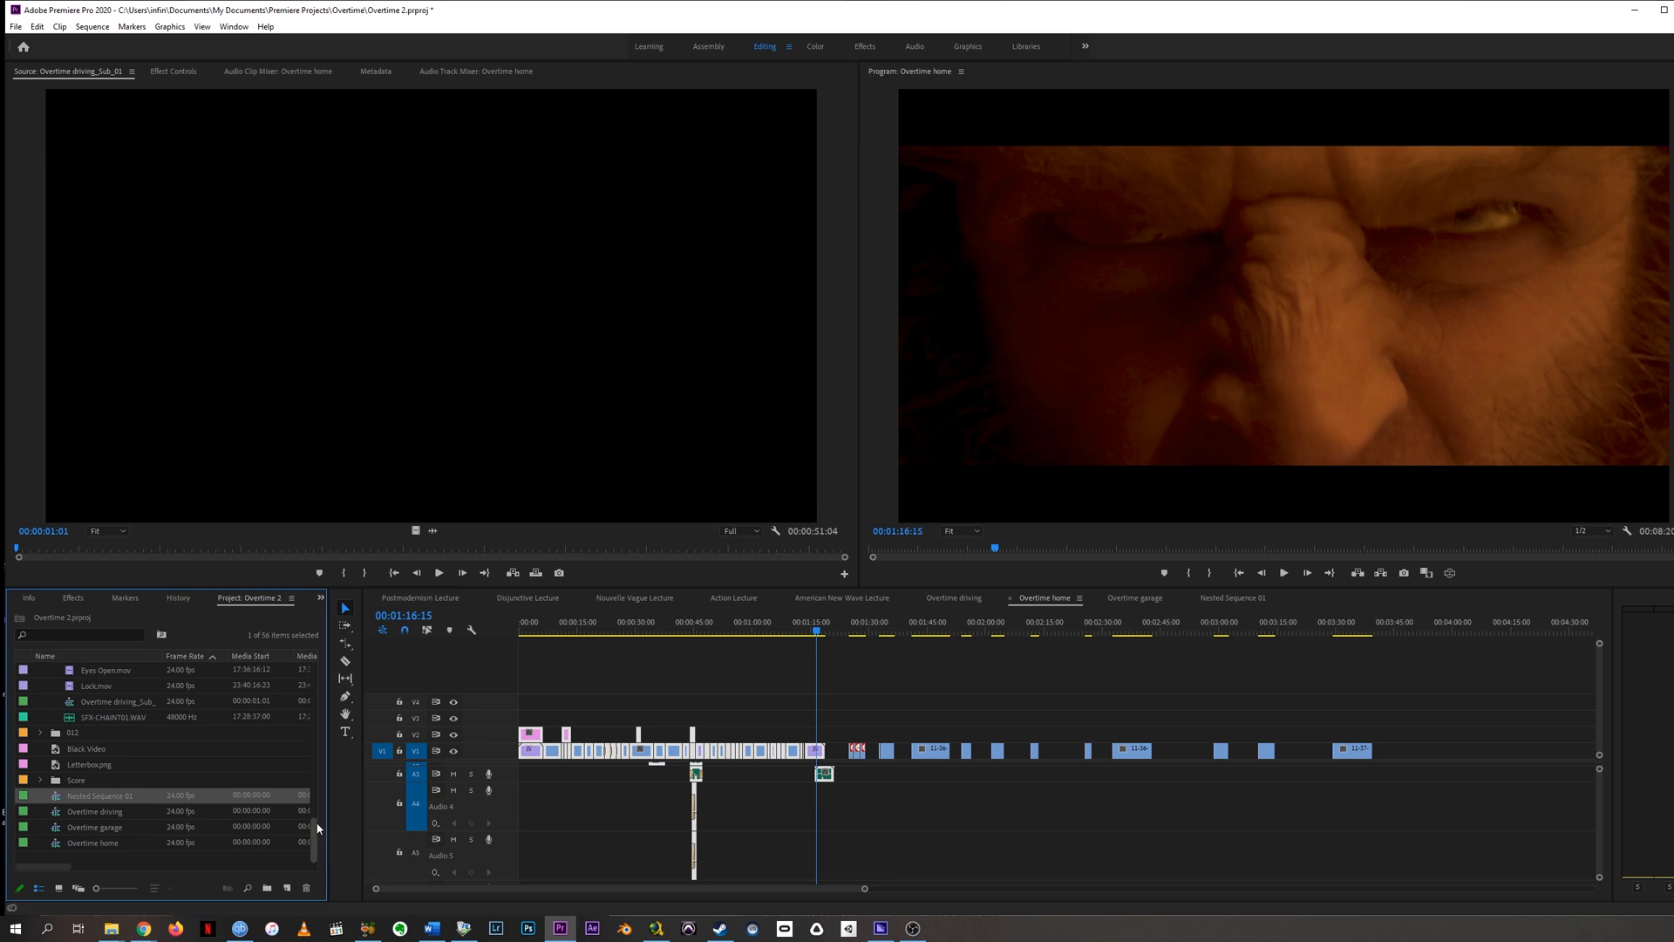
{"action": "scroll", "coordinate": [319, 820], "scroll_direction": "up", "scroll_amount": 1}
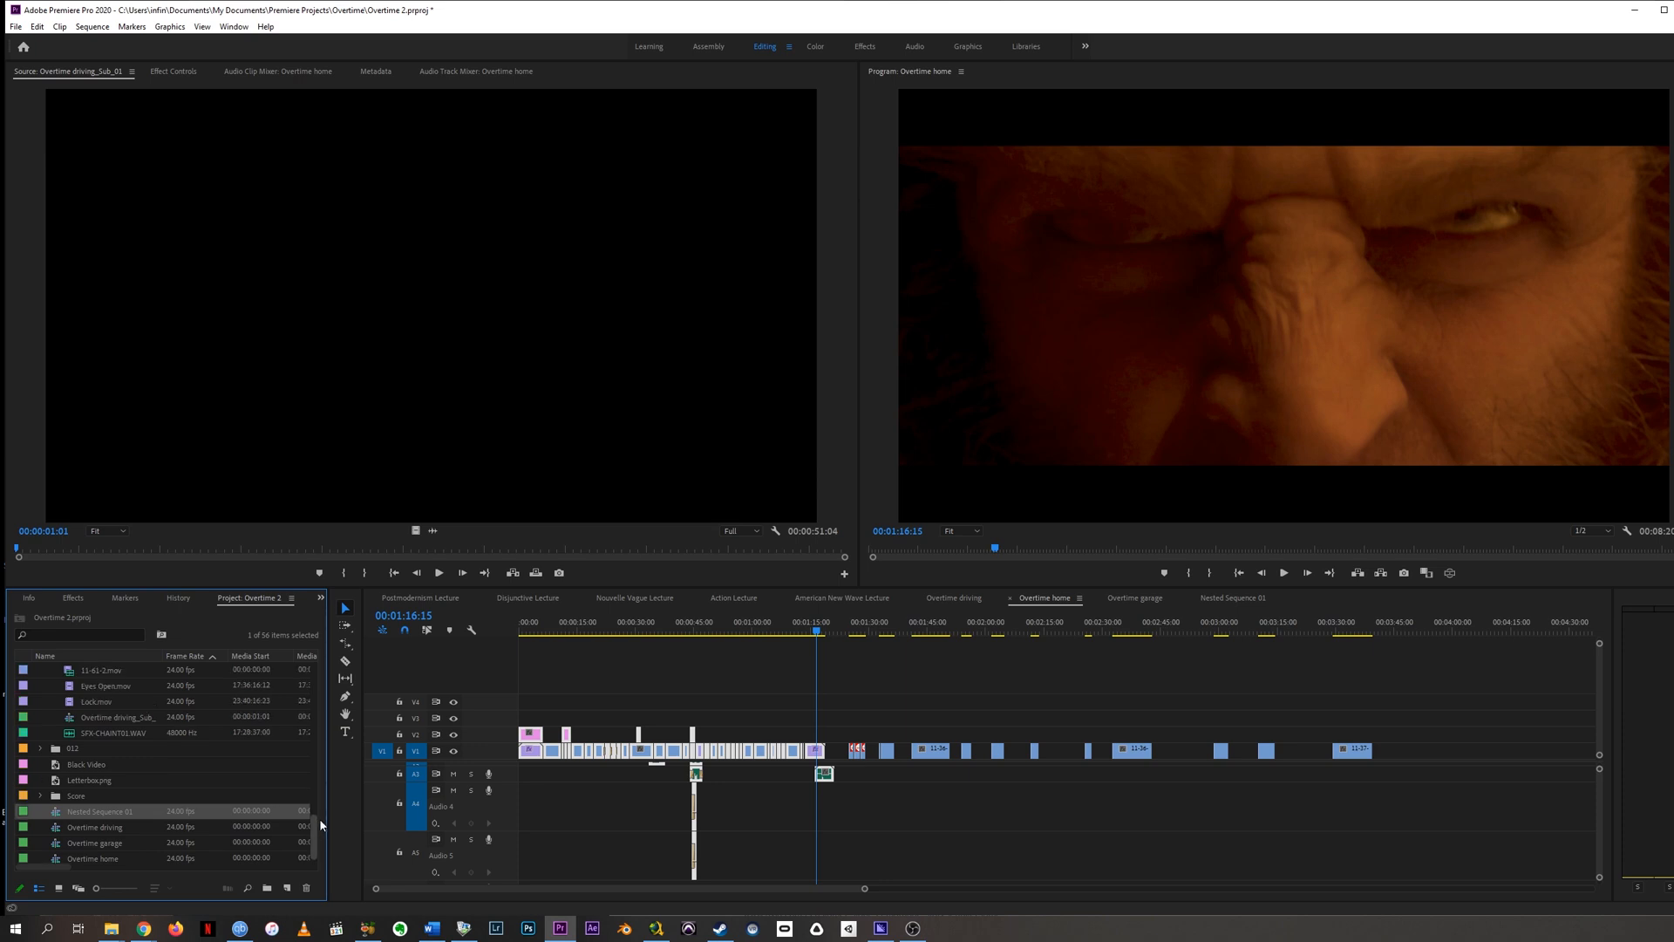